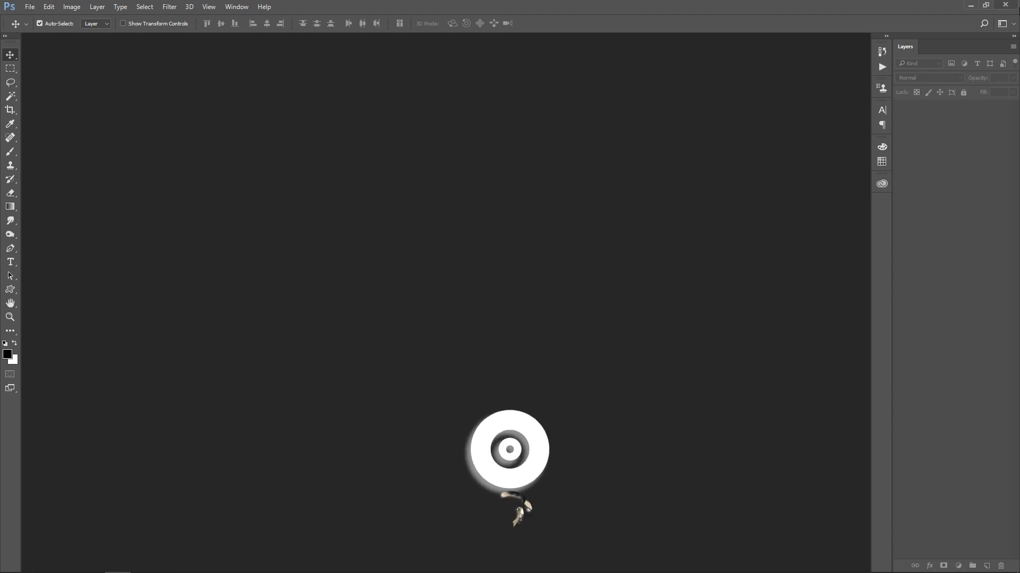
- Open the photo 1502722 from the Photo folder and duplicate its Background layer
click(29, 6)
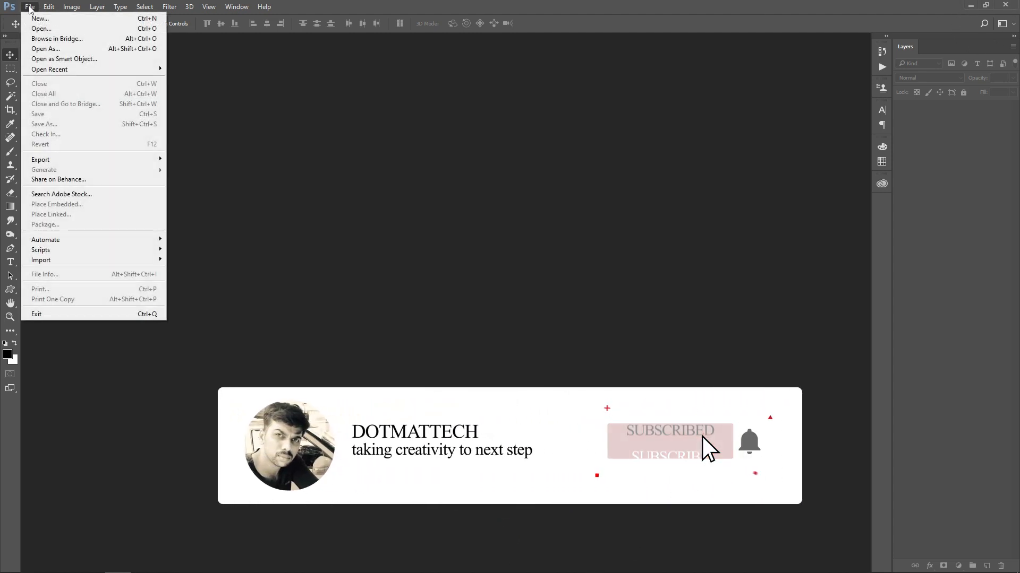
click(43, 22)
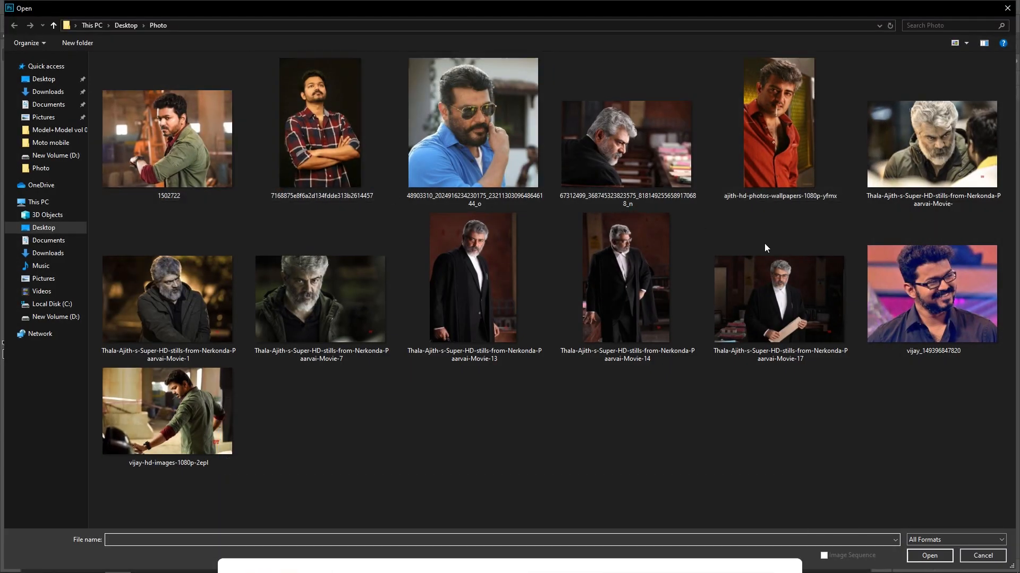
double_click(155, 140)
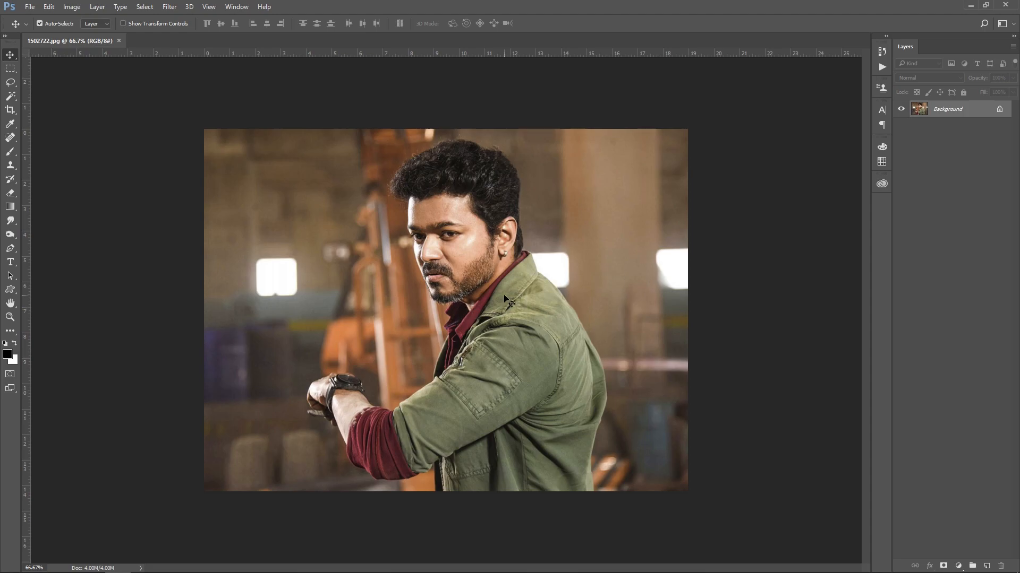
key(ctrl+j)
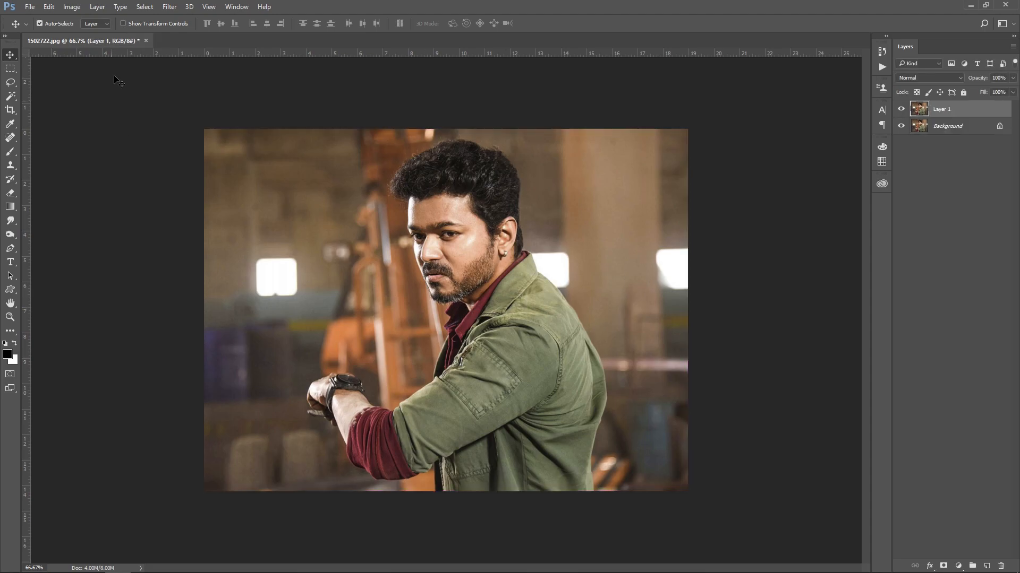
- Sharpen Layer 1 with Unsharp Mask at 304% amount, 1.0 pixel radius and threshold 0, and compare it with the original
click(178, 6)
mouse_move(287, 188)
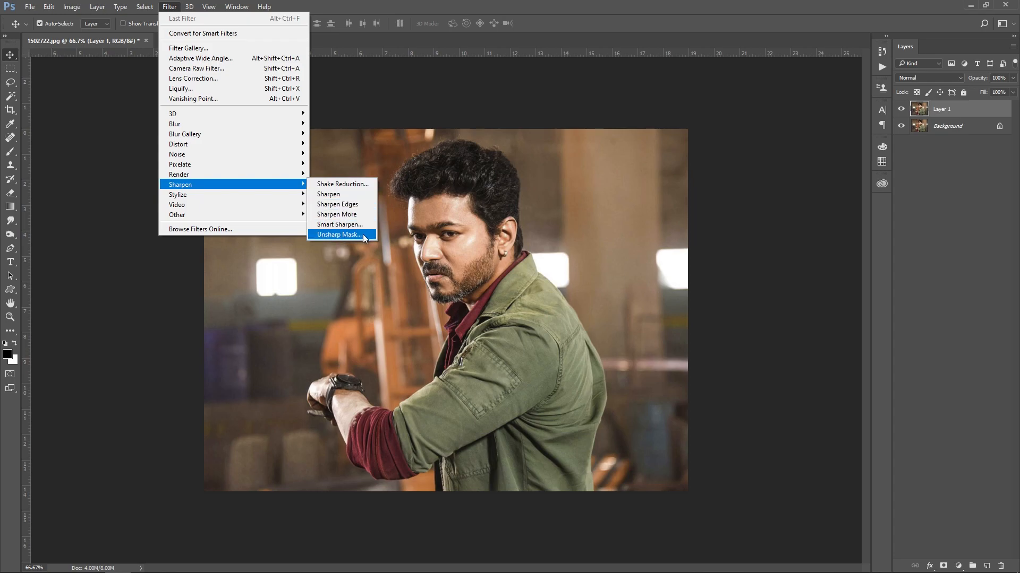
click(348, 237)
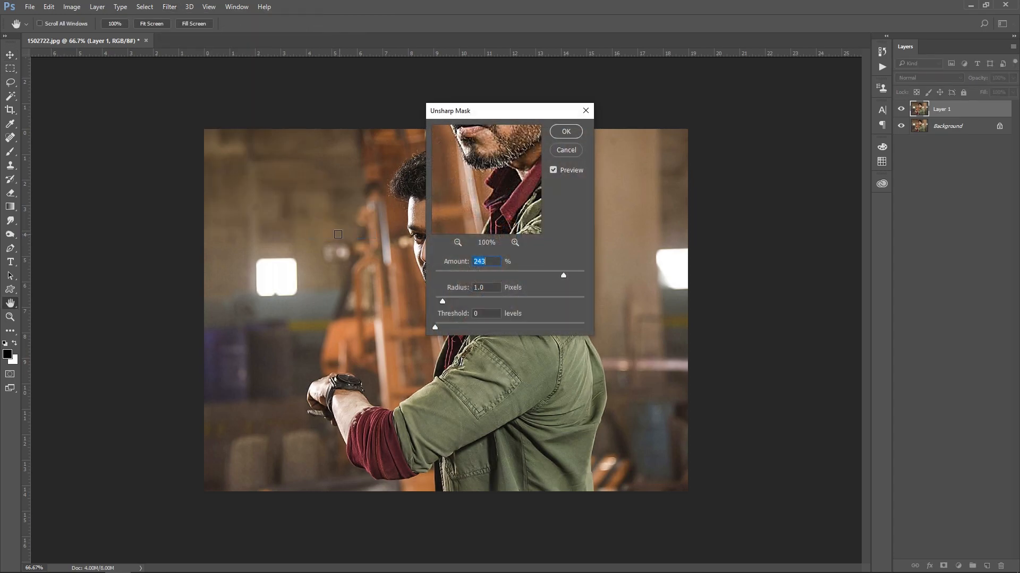
mouse_move(514, 278)
mouse_down()
mouse_move(604, 276)
mouse_move(502, 278)
mouse_up()
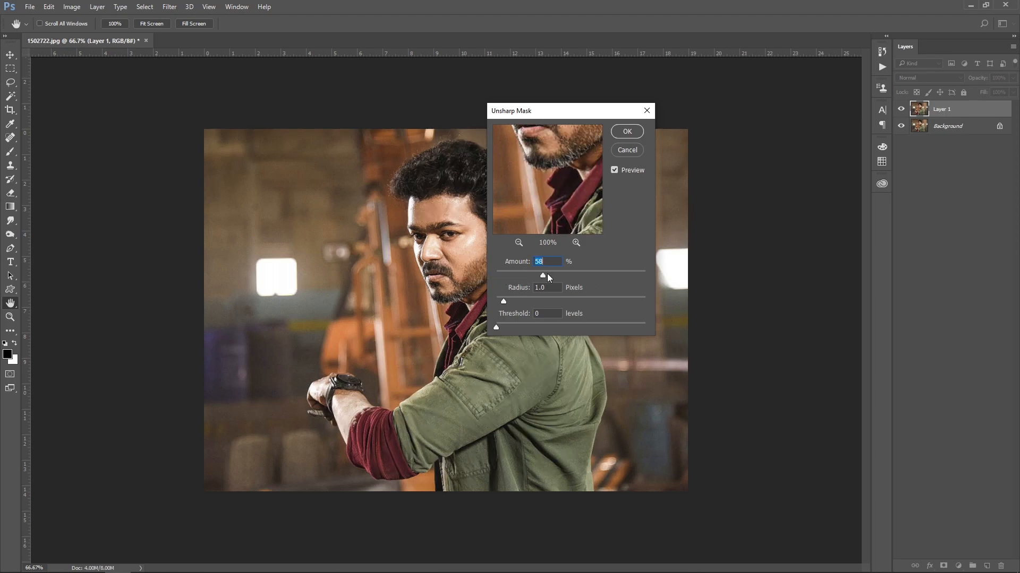
mouse_move(619, 272)
mouse_down()
mouse_move(609, 273)
mouse_move(647, 271)
mouse_move(632, 274)
mouse_up()
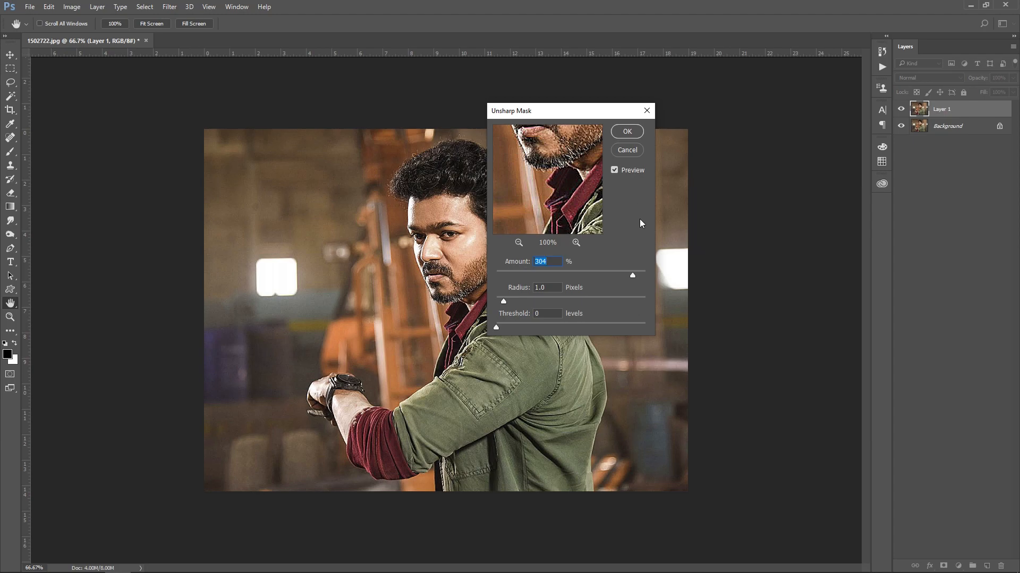
click(628, 132)
key(v)
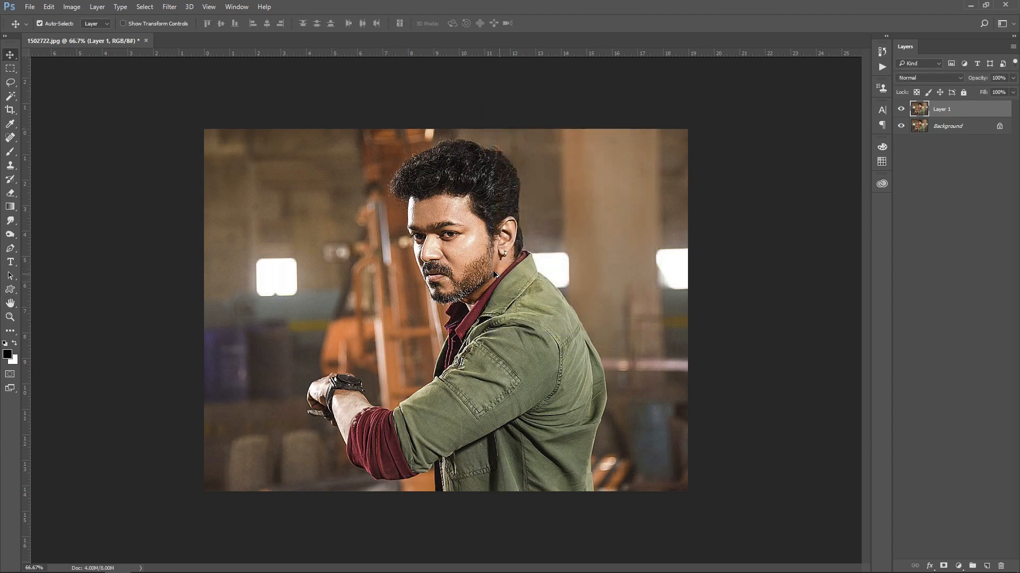
scroll(492, 274, up, 5)
click(902, 110)
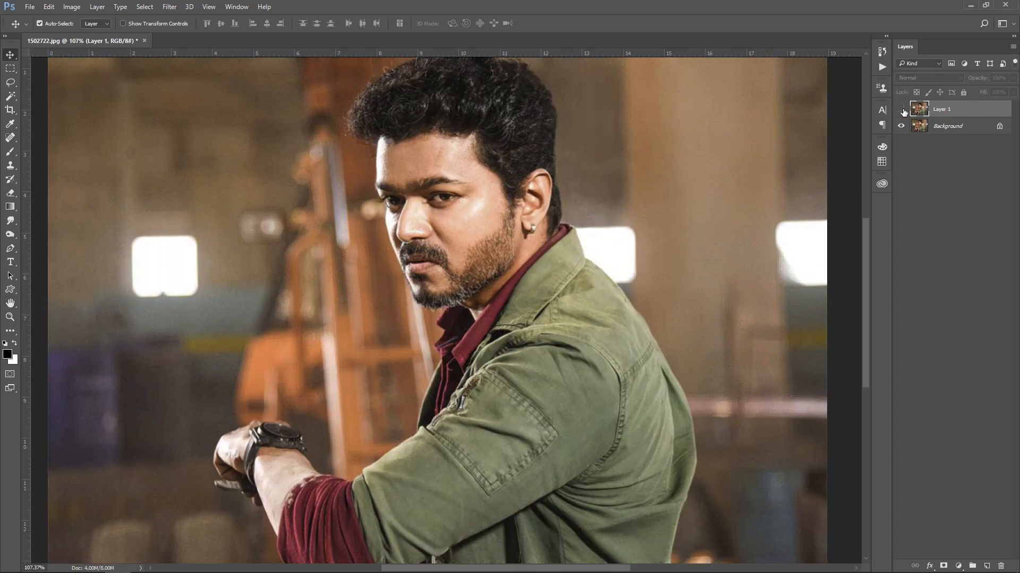
click(902, 109)
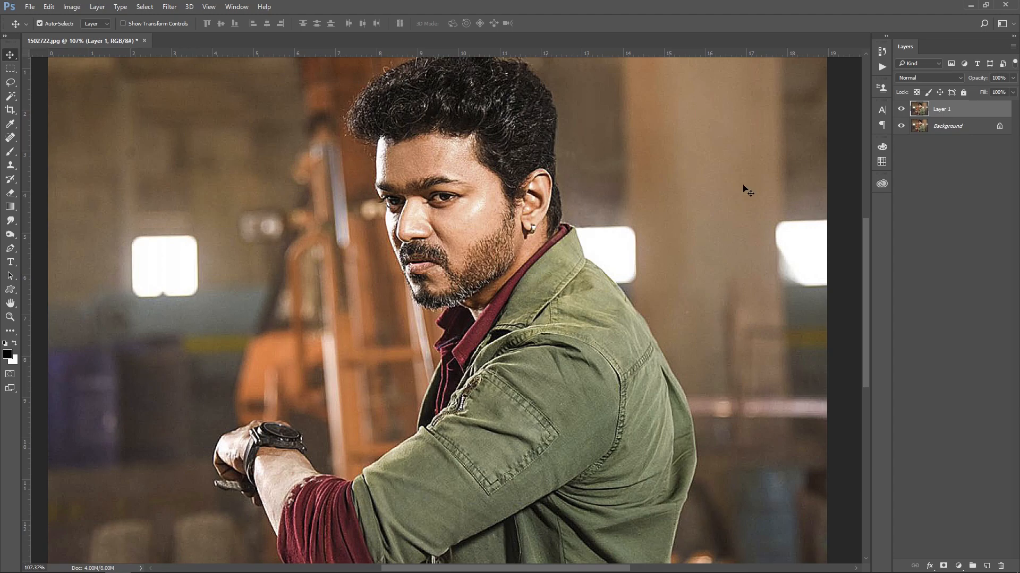
scroll(543, 253, down, 3)
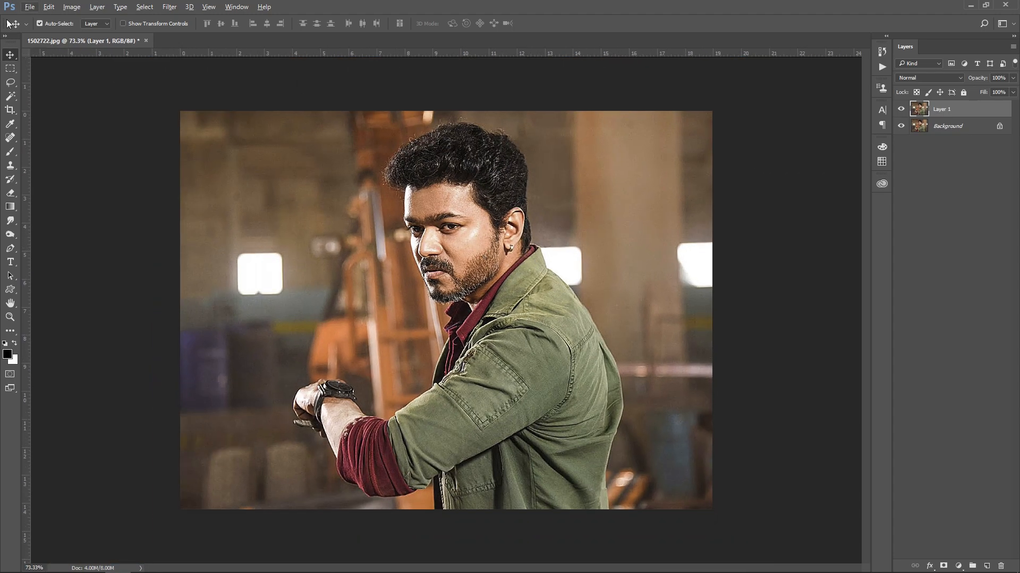
- Adjust Layer 1's midtones with Color Balance, magenta-green at -12 and slightly toward blue, and compare it with the original
click(72, 6)
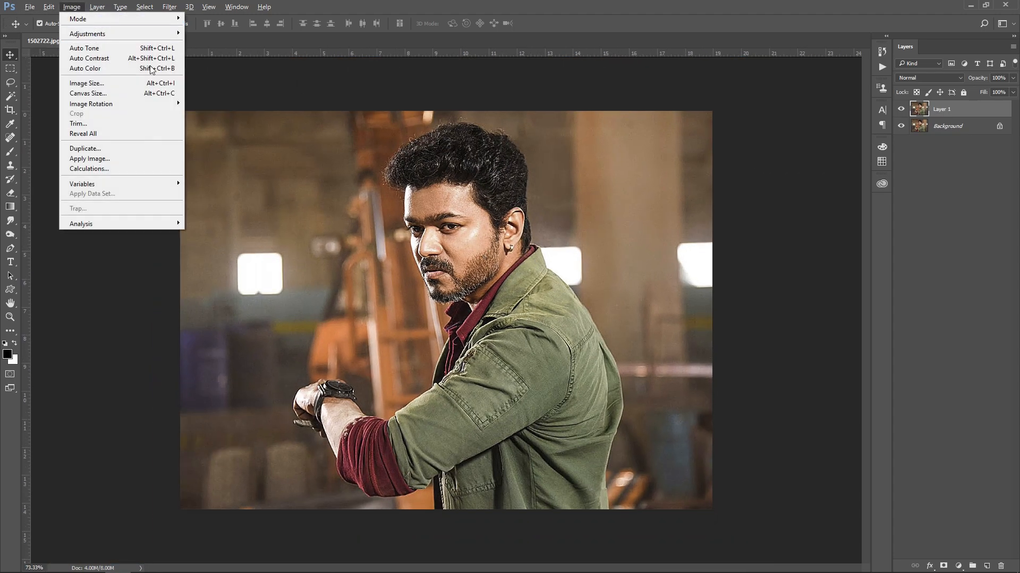
mouse_move(171, 34)
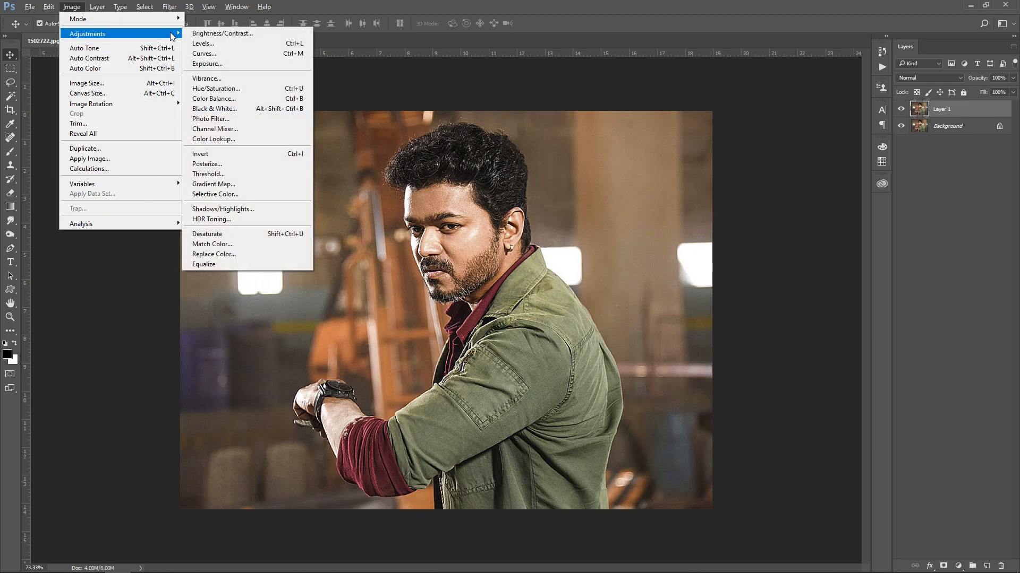
click(257, 100)
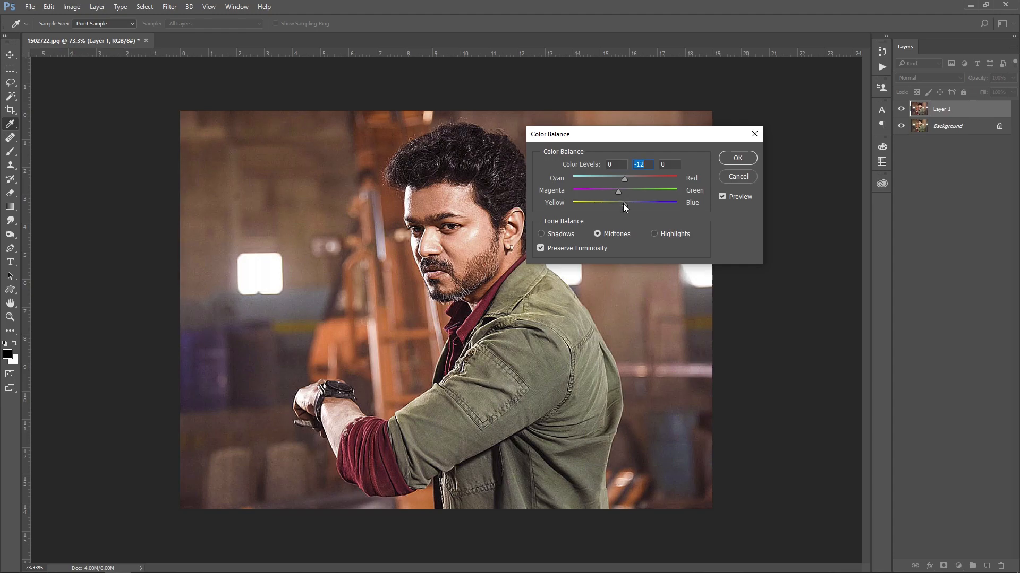
drag(625, 205, 630, 204)
click(737, 158)
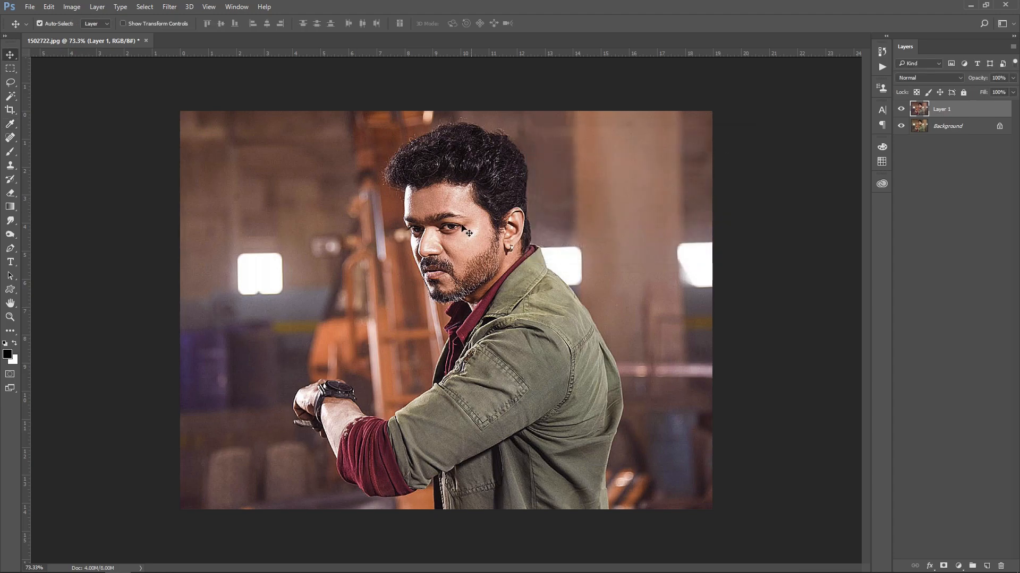
click(901, 109)
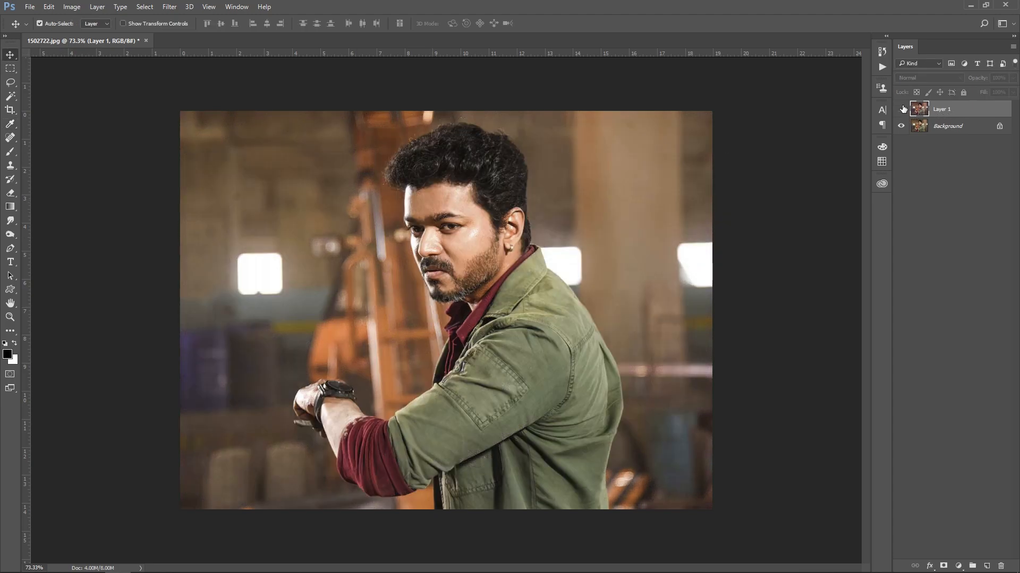
click(902, 109)
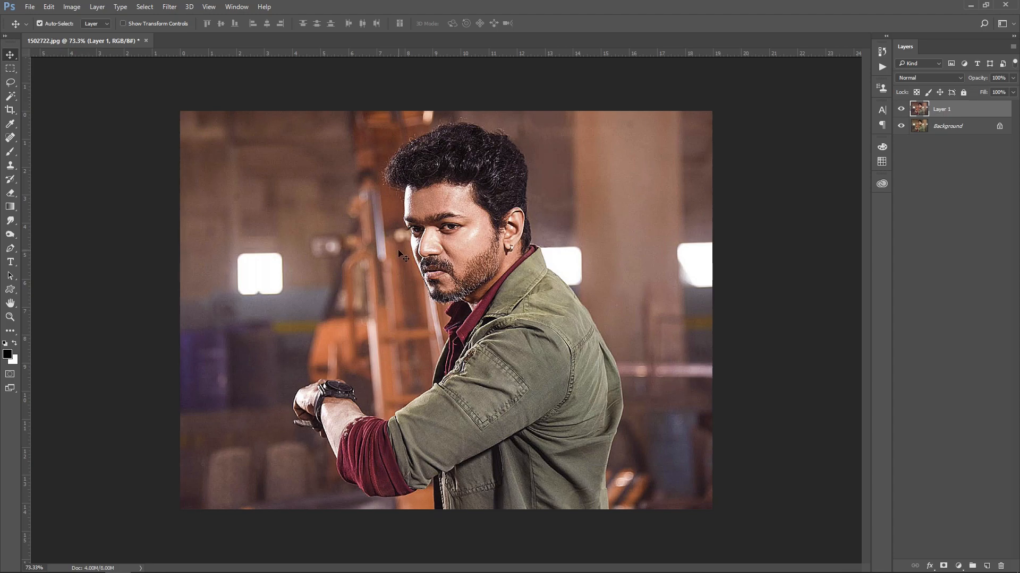
- Choose the Smudge tool, append the Natural Brushes 2 set and pick its 118 px textured brush
click(10, 223)
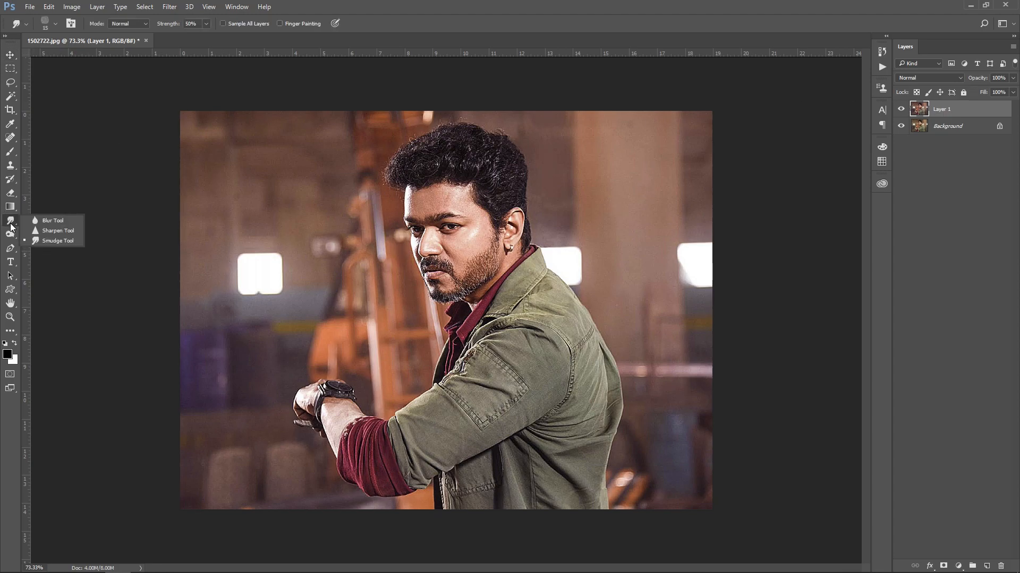
click(64, 241)
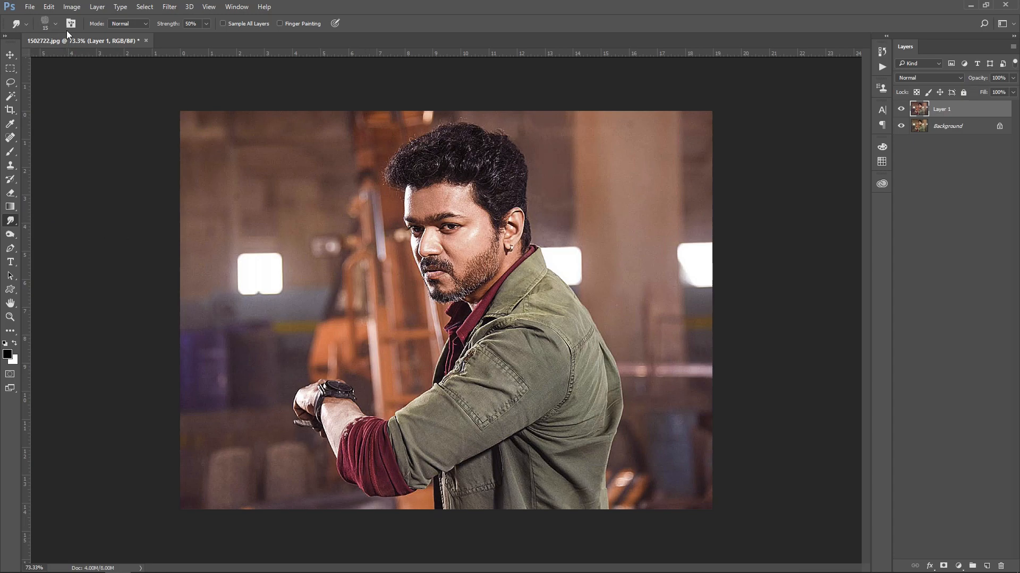
right_click(353, 201)
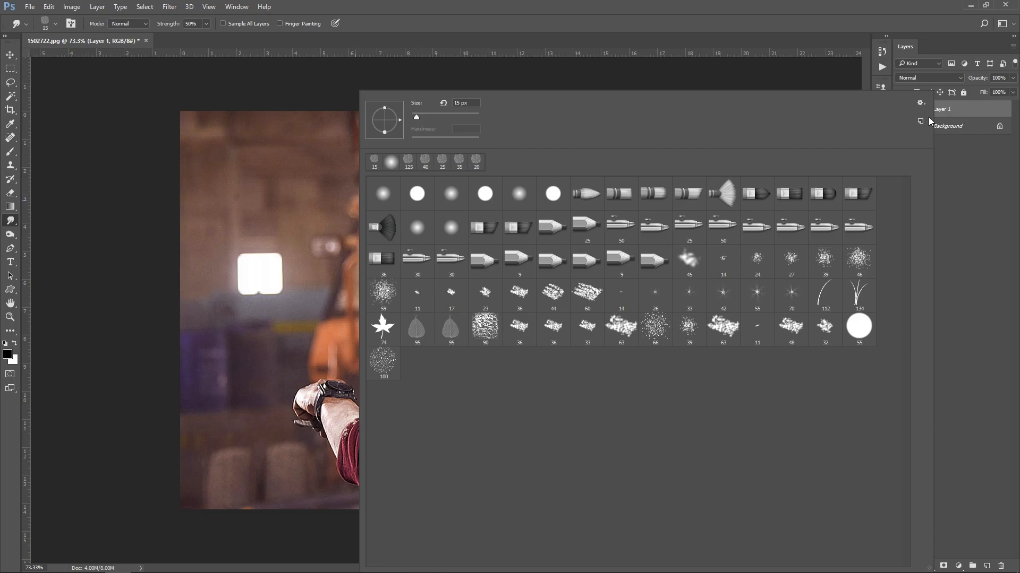
click(926, 103)
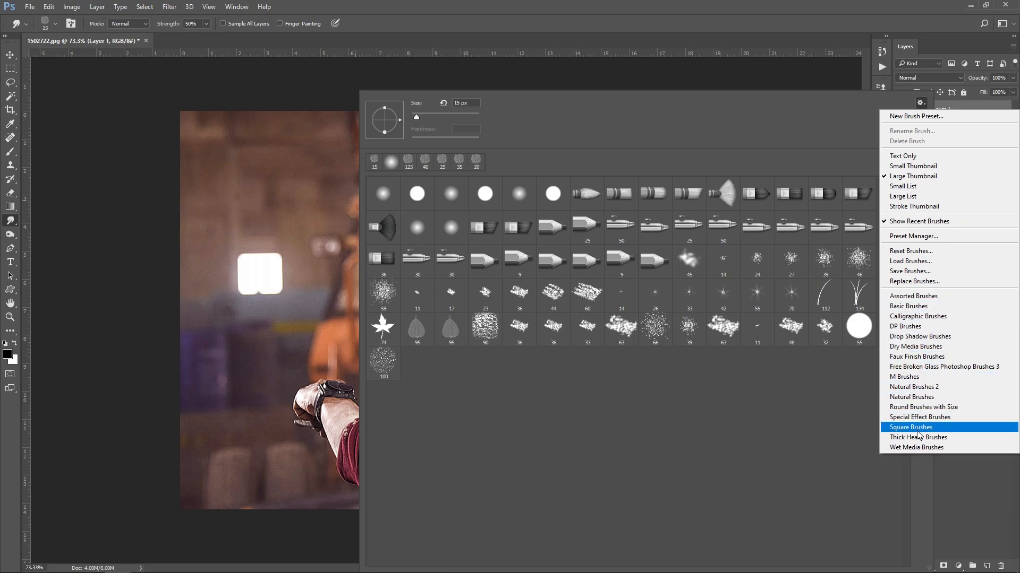
click(947, 389)
click(560, 220)
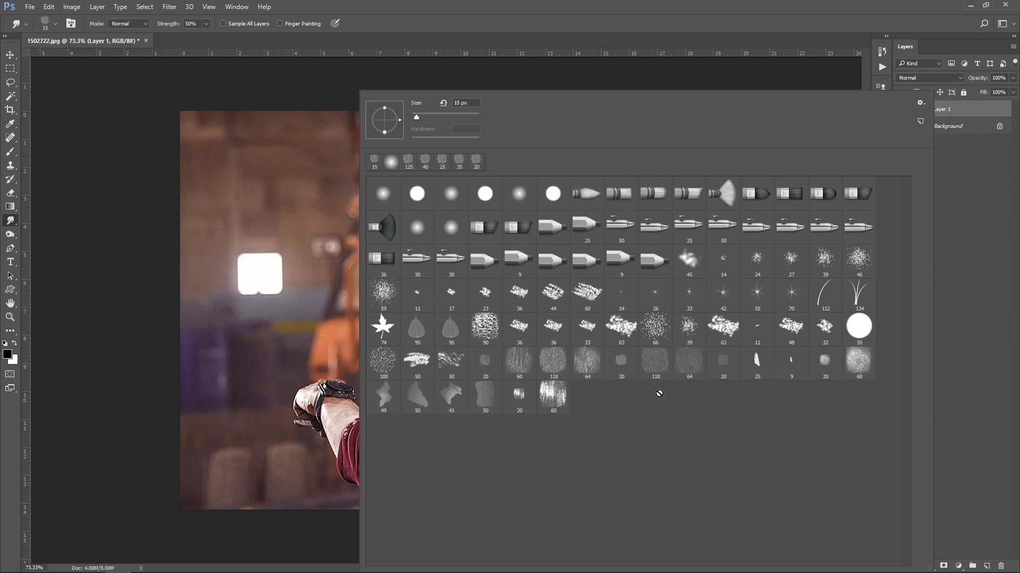
double_click(545, 365)
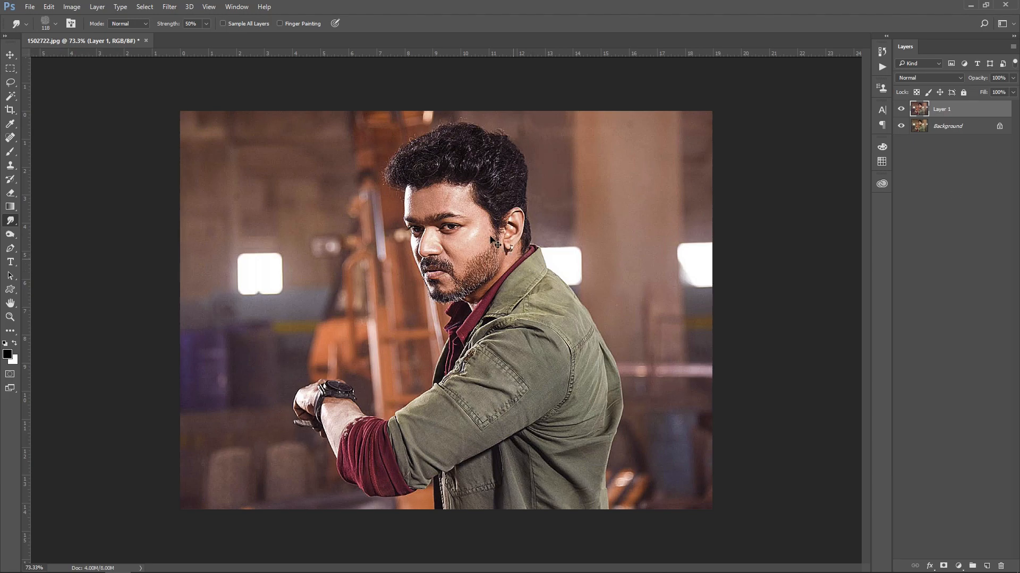
- Smudge the skin of the nose smooth, varying the brush between about 10 and 20 px
drag(484, 246, 503, 260)
key(bracketleft)
key(ctrl+plus)
key(ctrl+plus)
key(ctrl+plus)
drag(518, 190, 497, 416)
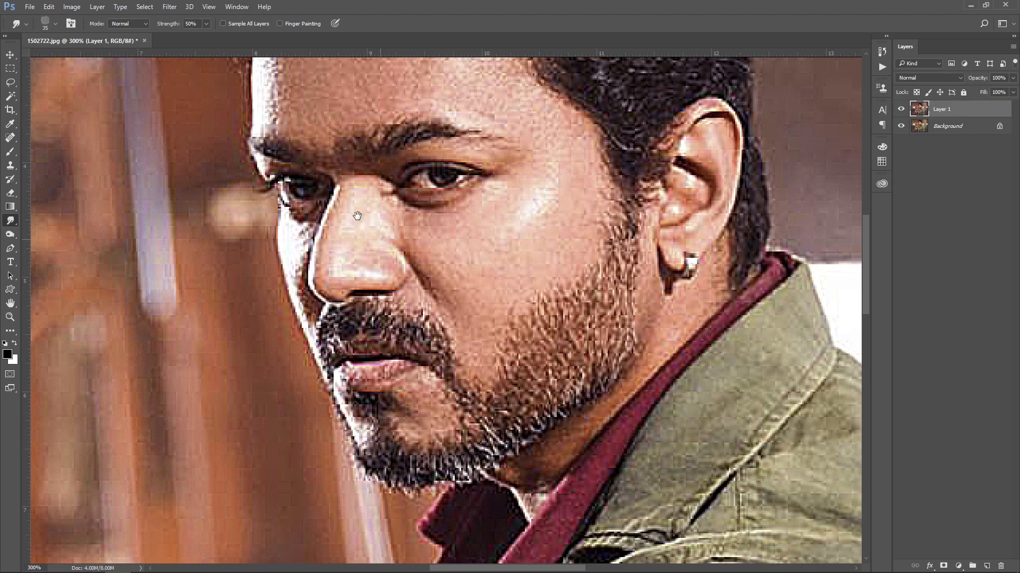
key(bracketleft)
key(bracketleft)
key(bracketright)
key(bracketright)
key(bracketleft)
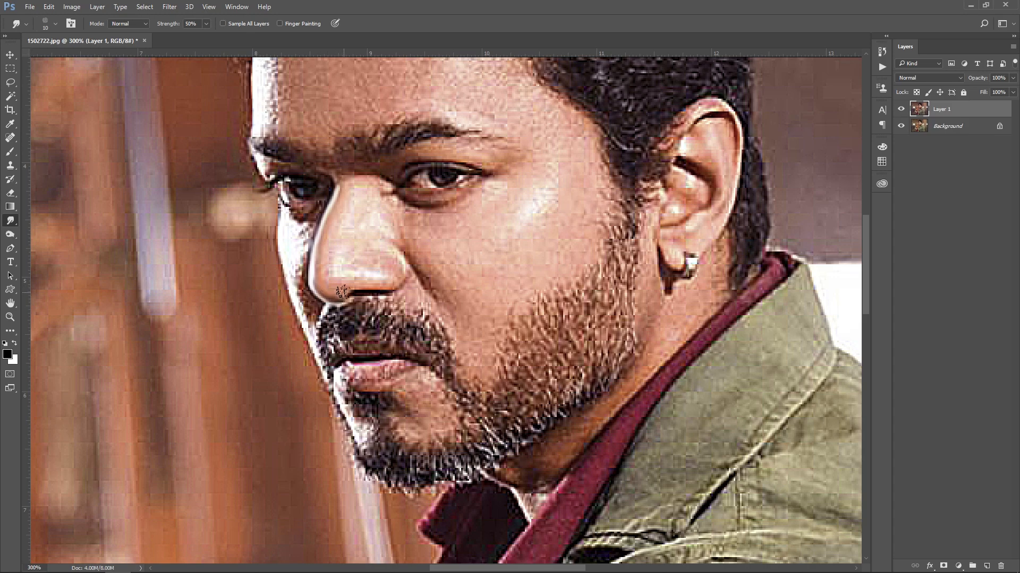
key(bracketright)
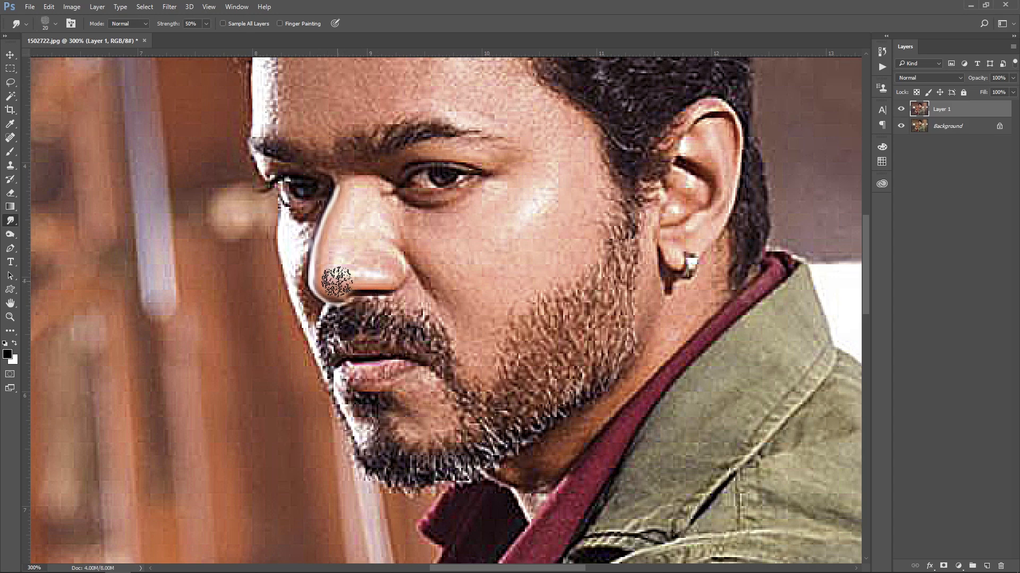
- Smudge the skin and lids around the eye nearer the ear, reducing the brush to 9 px
key(bracketleft)
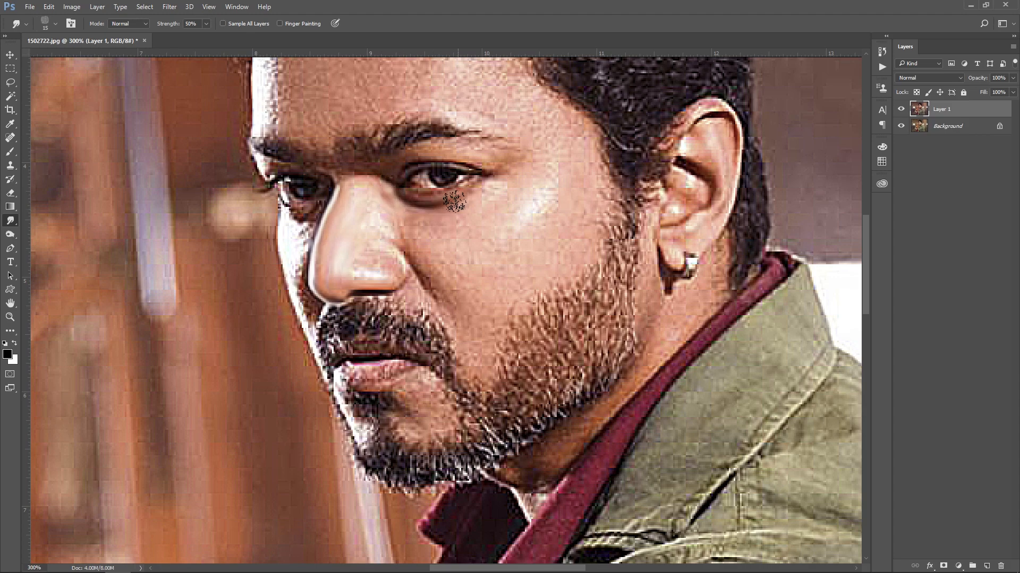
key(bracketleft)
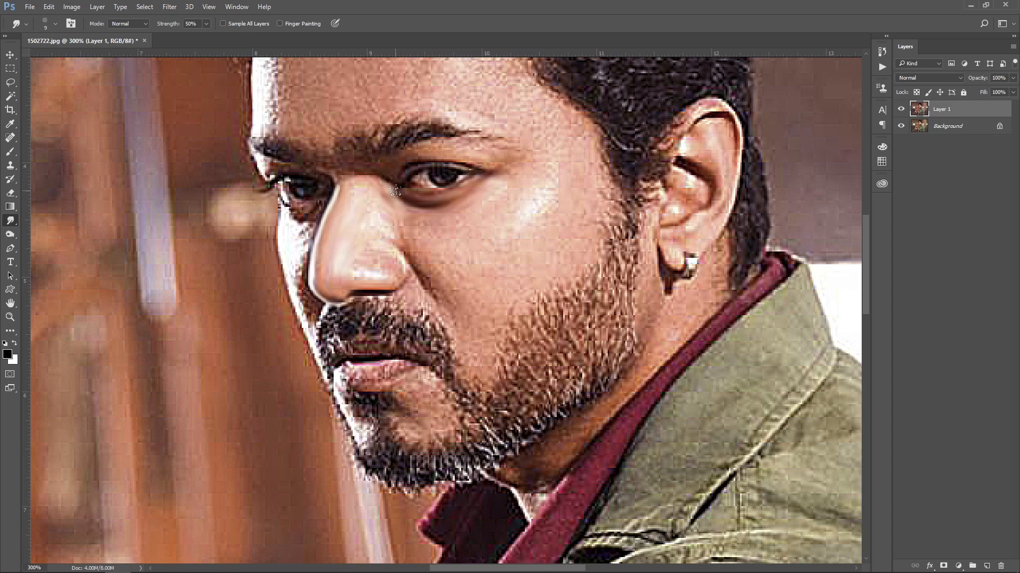
drag(406, 175, 481, 170)
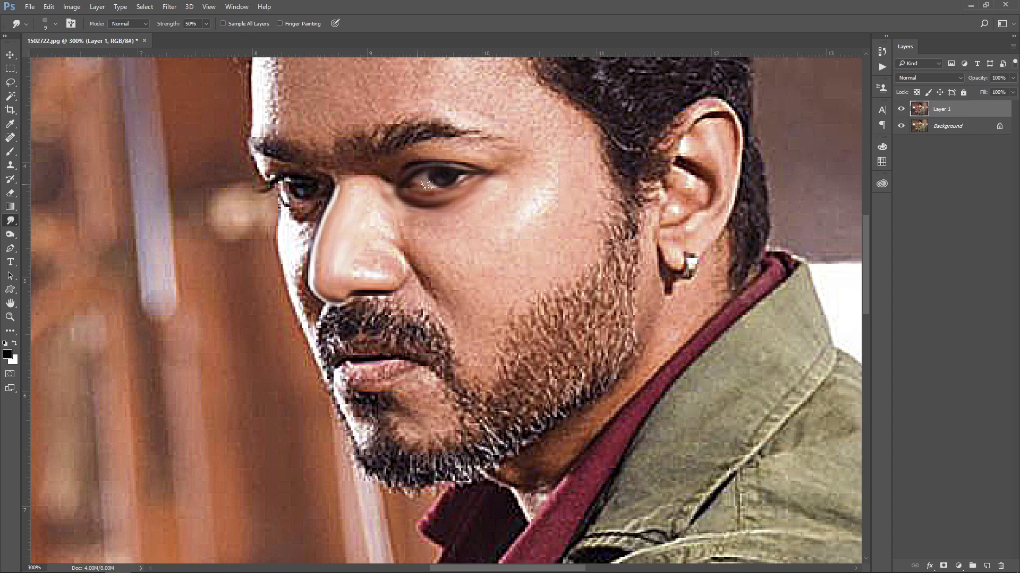
- Smudge around the far eye and down the brightly lit cheek edge, starting with a 7 px brush
key(ctrl+plus)
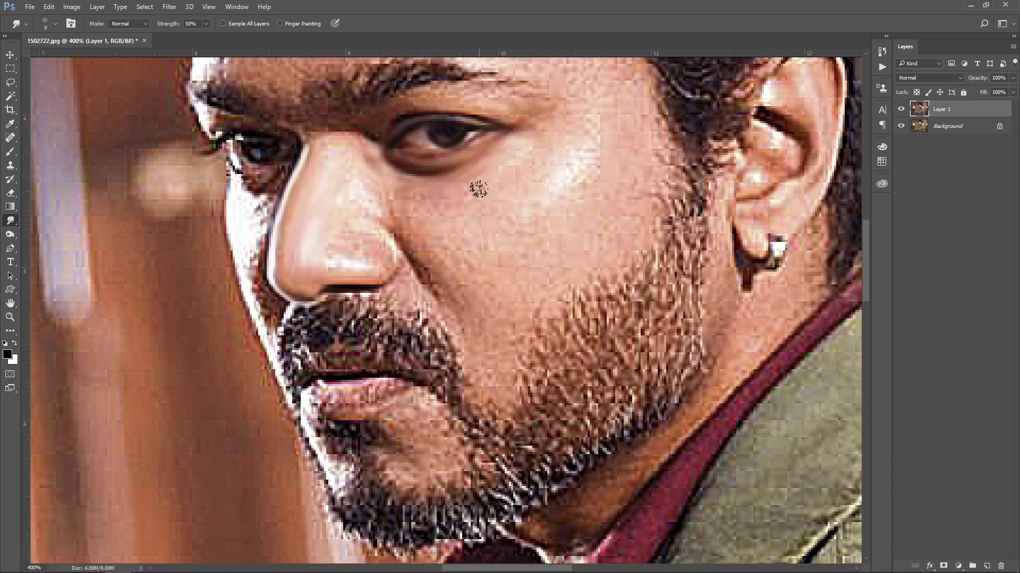
drag(479, 189, 521, 269)
key(bracketleft)
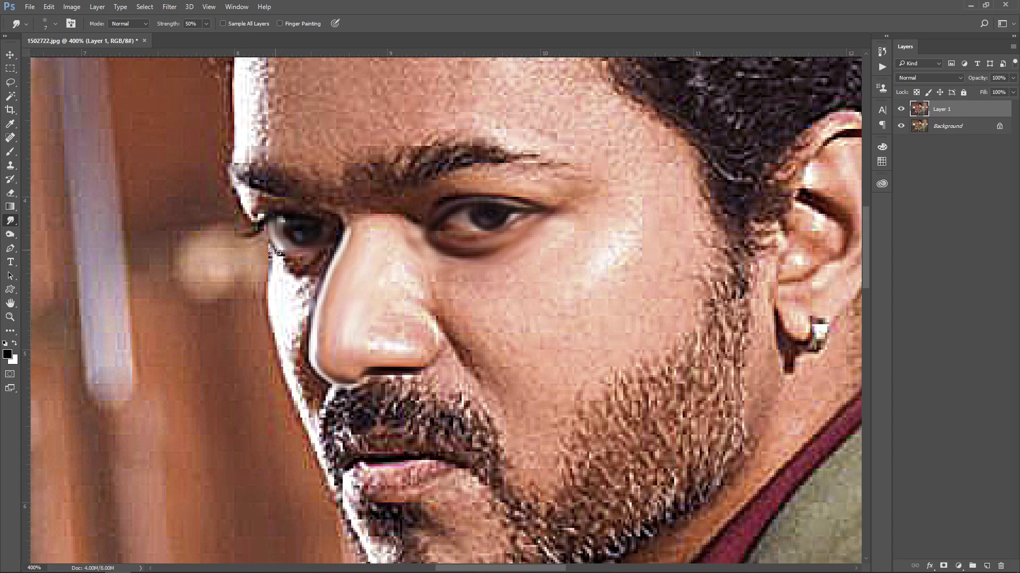
mouse_move(275, 250)
mouse_down()
mouse_move(322, 263)
mouse_move(294, 258)
mouse_move(329, 251)
mouse_move(339, 227)
mouse_move(310, 339)
mouse_move(319, 384)
mouse_move(303, 297)
mouse_move(284, 263)
mouse_move(273, 296)
mouse_move(271, 282)
mouse_move(273, 351)
mouse_move(308, 462)
mouse_move(366, 557)
mouse_up()
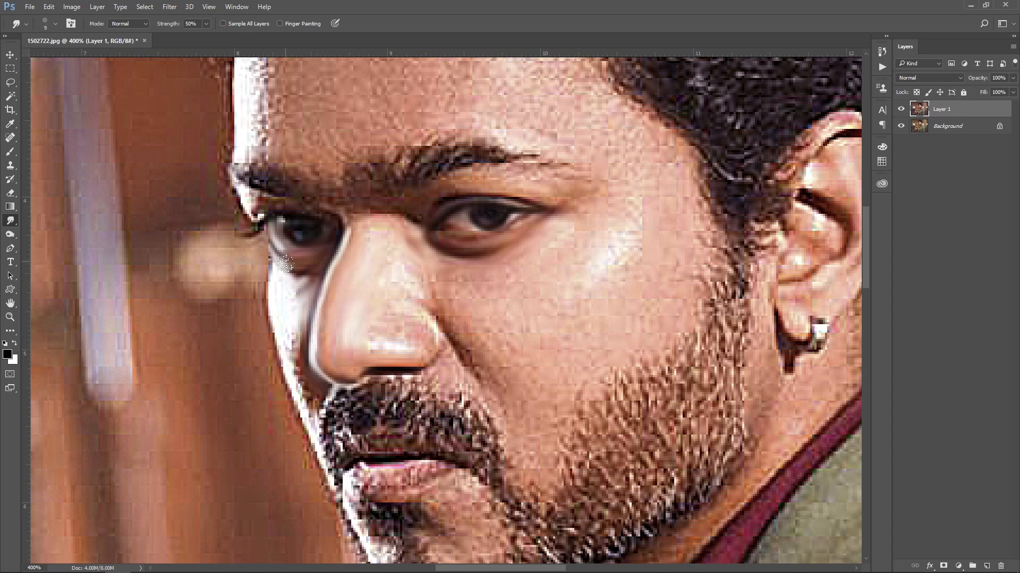
- Smudge the moustache into soft strands below the nose, enlarging and reducing the brush as needed
key(bracketright)
key(bracketright)
mouse_move(371, 389)
mouse_down()
mouse_move(332, 418)
mouse_move(324, 448)
mouse_move(348, 410)
mouse_move(357, 452)
mouse_move(396, 406)
mouse_move(389, 387)
mouse_move(408, 414)
mouse_move(459, 404)
mouse_up()
key(bracketleft)
key(bracketleft)
key(bracketright)
key(bracketright)
key(bracketleft)
key(bracketleft)
mouse_move(392, 412)
mouse_down()
mouse_move(449, 433)
mouse_move(461, 409)
mouse_move(478, 423)
mouse_move(367, 377)
mouse_move(465, 393)
mouse_up()
- Smudge the nostril edge and the cheek skin smooth out to the beard and temple, using a 15 to 20 px brush
key(bracketright)
key(bracketright)
mouse_move(443, 334)
mouse_down()
mouse_move(494, 373)
mouse_move(439, 336)
mouse_up()
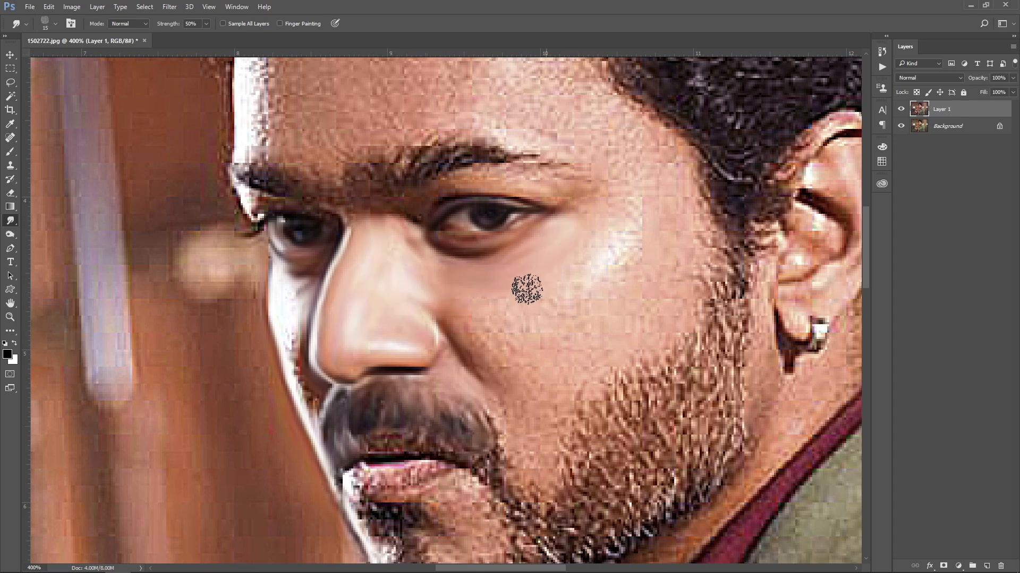
mouse_move(489, 396)
mouse_down()
mouse_move(483, 442)
mouse_move(549, 485)
mouse_move(555, 432)
mouse_move(541, 422)
mouse_move(529, 468)
mouse_up()
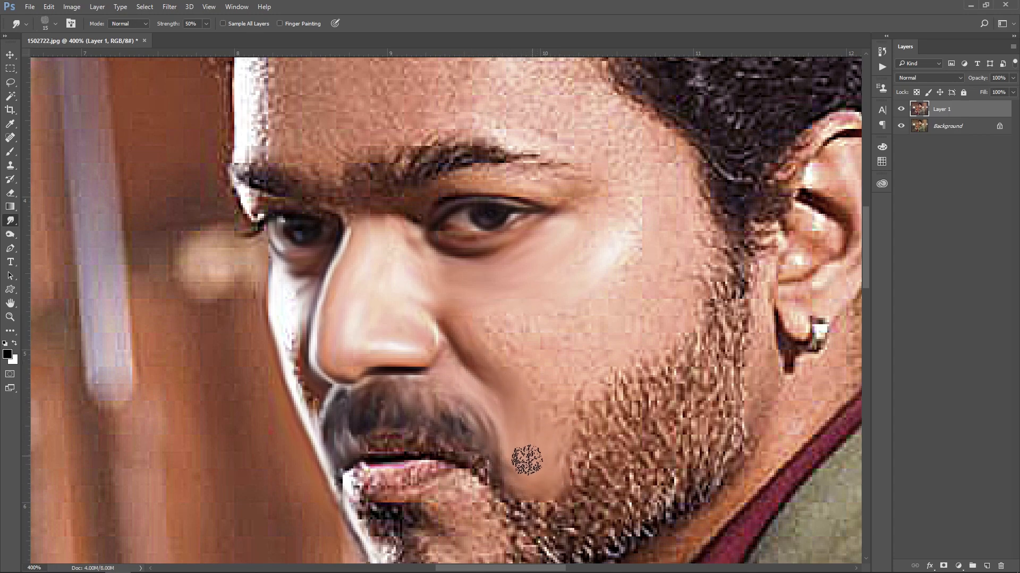
mouse_move(487, 314)
mouse_down()
mouse_move(509, 333)
mouse_move(496, 339)
mouse_move(545, 411)
mouse_up()
key(bracketright)
mouse_move(538, 313)
mouse_down()
mouse_move(580, 316)
mouse_move(630, 229)
mouse_move(578, 294)
mouse_move(611, 241)
mouse_up()
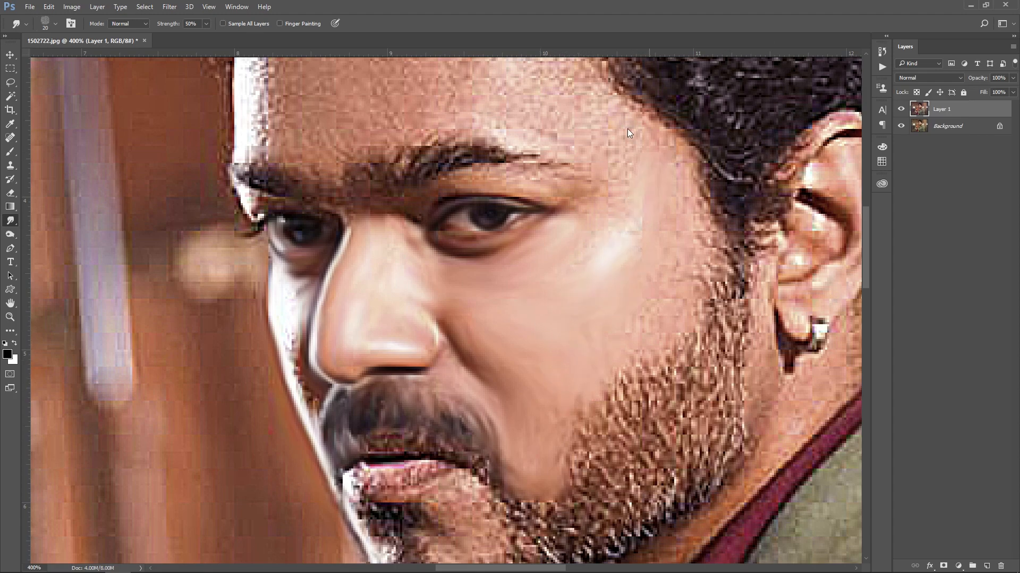
key(bracketleft)
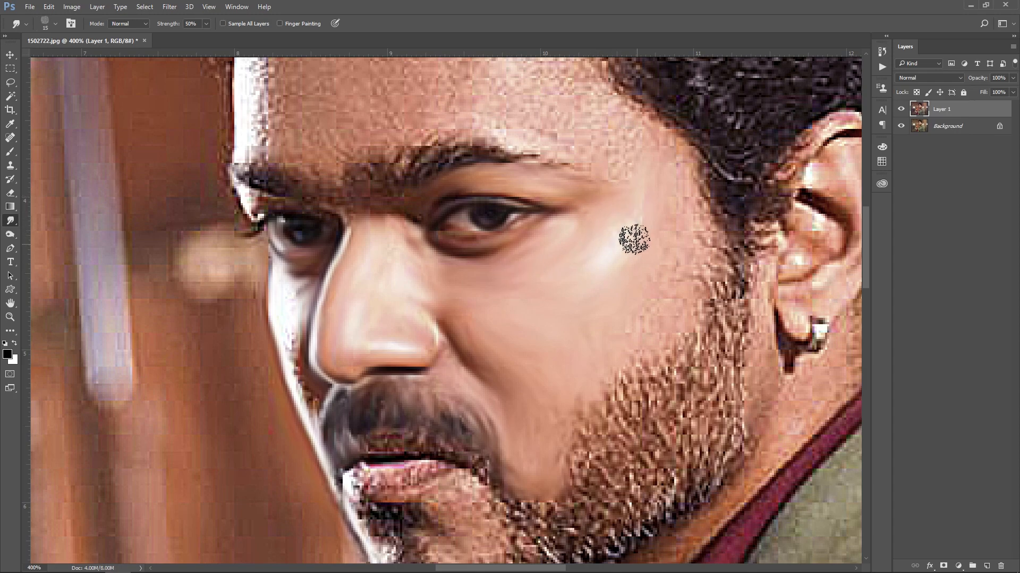
- Smudge both eyebrows and the skin between them into soft strands, reducing the brush to 9 px at the far eye's outer corner
key(space)
drag(489, 260, 551, 333)
mouse_move(416, 283)
mouse_down()
mouse_move(413, 250)
mouse_move(409, 271)
mouse_move(463, 280)
mouse_move(465, 250)
mouse_move(516, 232)
mouse_move(564, 225)
mouse_move(649, 245)
mouse_up()
mouse_move(403, 245)
mouse_down()
mouse_move(337, 267)
mouse_move(310, 255)
mouse_move(327, 274)
mouse_move(315, 278)
mouse_move(373, 288)
mouse_up()
mouse_move(309, 293)
mouse_down()
mouse_move(322, 288)
mouse_move(312, 306)
mouse_up()
key(bracketleft)
key(bracketleft)
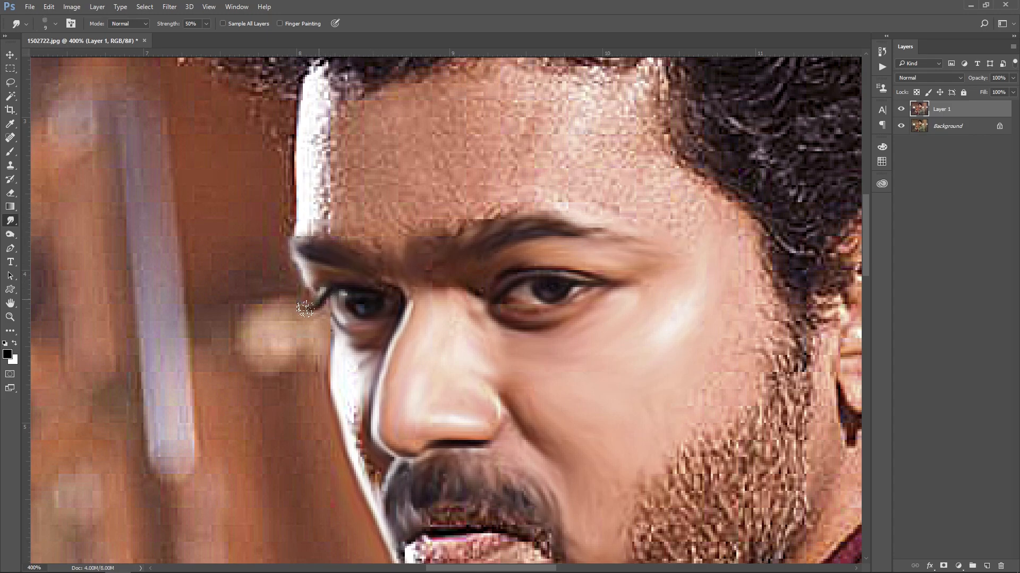
- Smudge the hairline from the brightly lit edge of the forehead toward its middle, enlarging the brush to 25 px
key(bracketright)
key(bracketright)
mouse_move(287, 226)
mouse_down()
mouse_move(314, 66)
mouse_move(362, 85)
mouse_move(406, 72)
mouse_up()
key(ctrl+minus)
drag(490, 197, 466, 231)
key(bracketright)
key(bracketright)
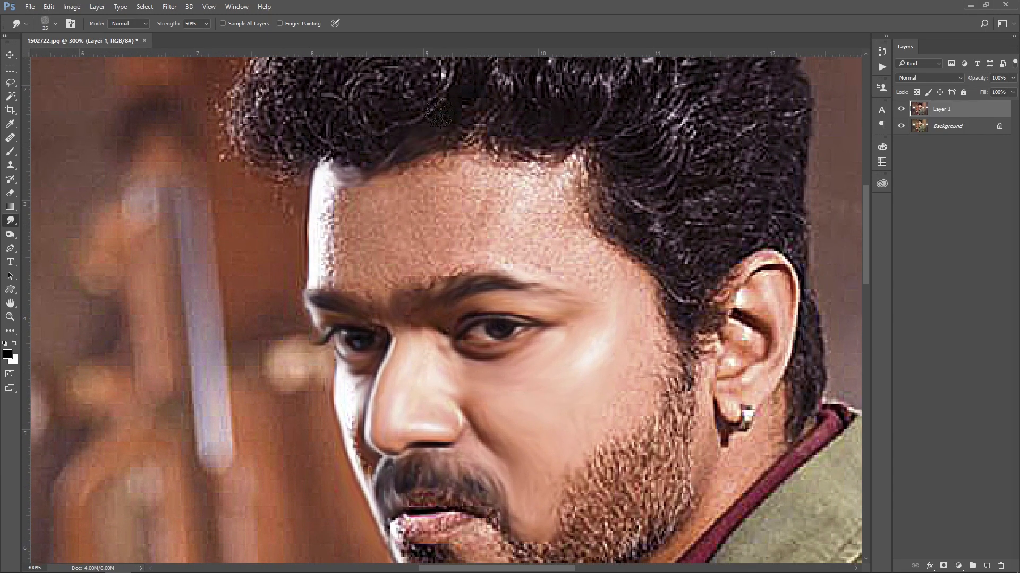
mouse_move(482, 141)
mouse_down()
mouse_move(513, 112)
mouse_move(544, 149)
mouse_move(581, 129)
mouse_move(494, 134)
mouse_up()
- Smudge the hairline down the temple into the sideburn with an enlarged brush
key(bracketright)
key(bracketright)
mouse_move(597, 140)
mouse_down()
mouse_move(578, 186)
mouse_move(616, 250)
mouse_move(642, 260)
mouse_move(670, 345)
mouse_move(677, 419)
mouse_up()
drag(685, 192, 665, 370)
- Smudge the hair strands above the middle of the forehead upward with a smaller brush
key(bracketleft)
key(bracketleft)
drag(590, 263, 597, 162)
drag(570, 247, 555, 178)
- Smudge the curl at the front of the hair into flowing strands, starting with a 25 px brush and reducing it for the finer strands
key(bracketright)
key(bracketright)
mouse_move(382, 271)
mouse_down()
mouse_move(355, 244)
mouse_move(367, 297)
mouse_up()
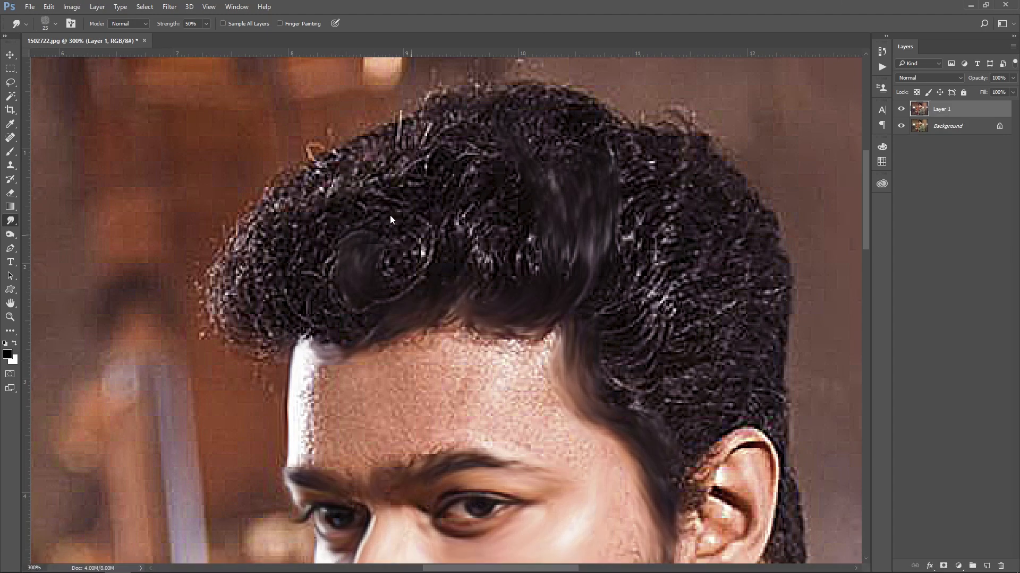
mouse_move(411, 276)
mouse_down()
mouse_move(438, 204)
mouse_move(411, 289)
mouse_move(377, 154)
mouse_up()
key(bracketleft)
key(bracketleft)
mouse_move(360, 222)
mouse_down()
mouse_move(349, 200)
mouse_move(363, 250)
mouse_move(335, 216)
mouse_move(289, 206)
mouse_up()
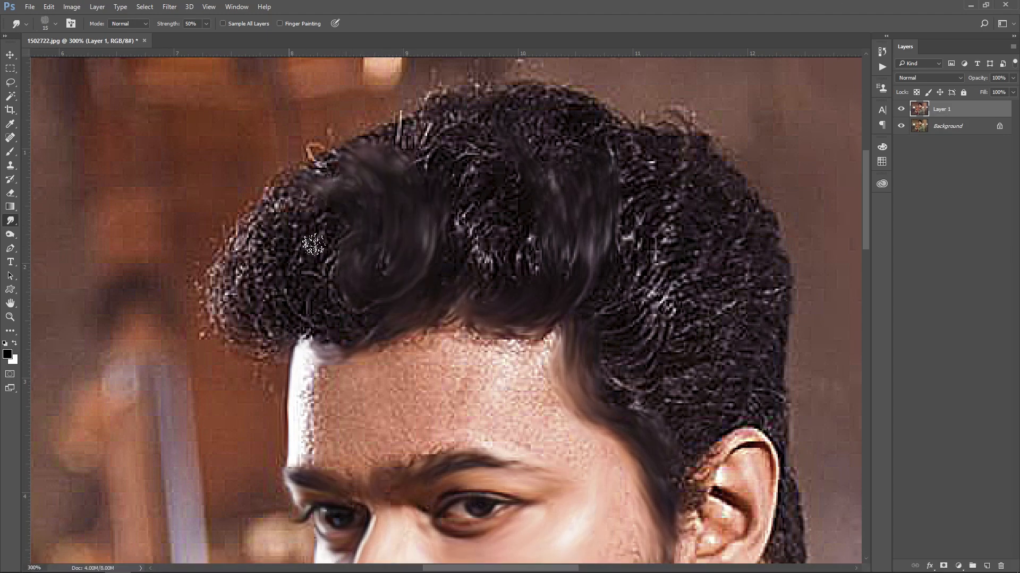
- Smudge the middle and side waves of the hair toward the temple into flowing strands with a 25 px brush
key(bracketright)
key(bracketright)
mouse_move(448, 269)
mouse_down()
mouse_move(441, 211)
mouse_move(483, 220)
mouse_move(503, 253)
mouse_move(505, 230)
mouse_up()
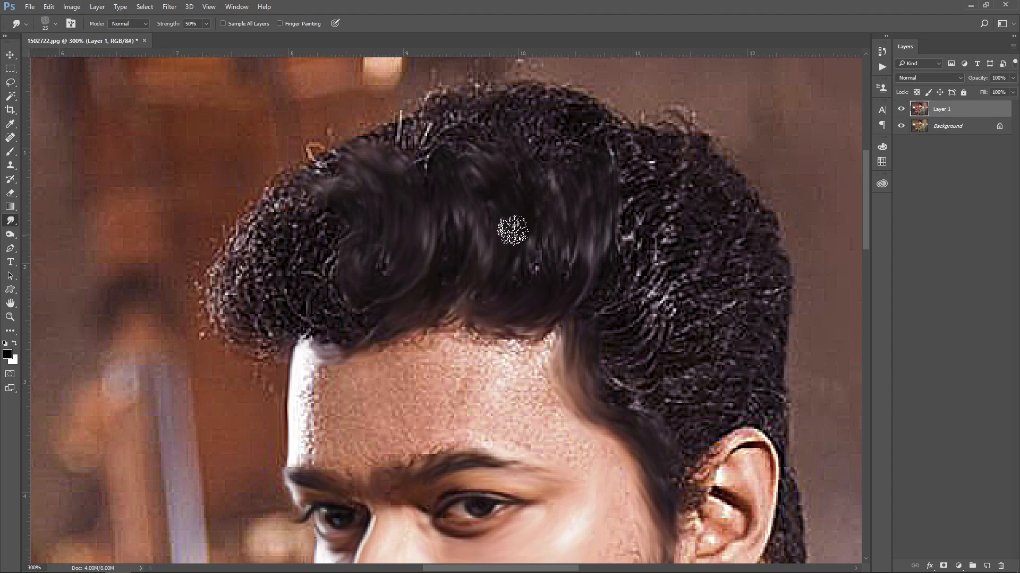
drag(602, 281, 562, 330)
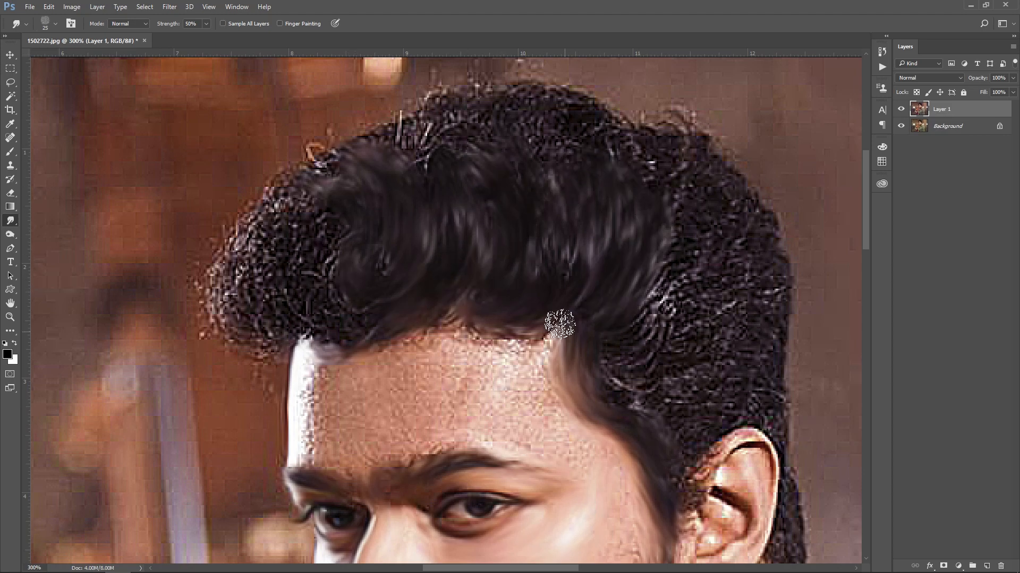
drag(656, 227, 580, 349)
mouse_move(709, 275)
mouse_down()
mouse_move(615, 360)
mouse_move(667, 391)
mouse_up()
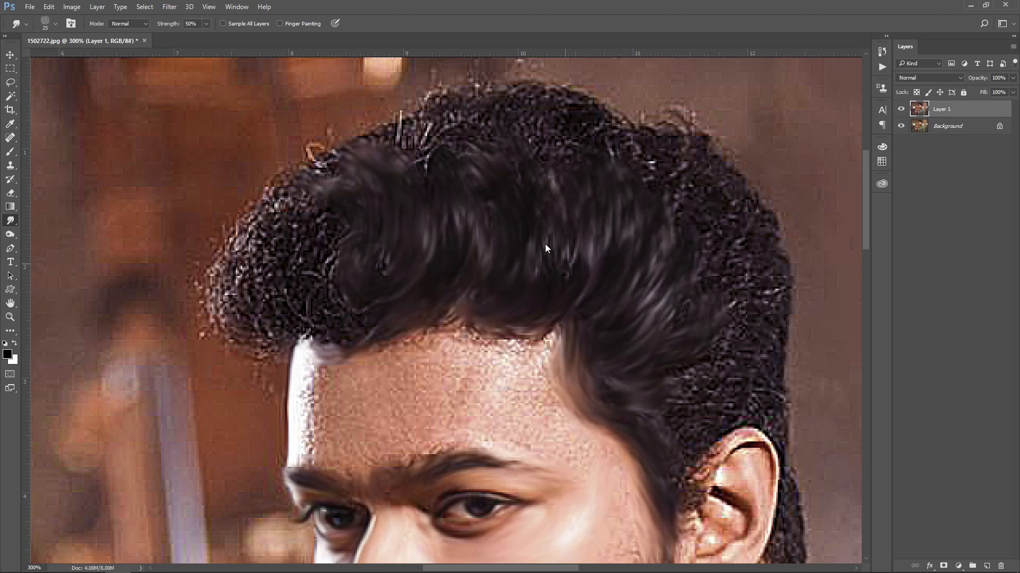
- Smudge the front of the quiff and the hair's outer edge over the top and down the back of the head
drag(223, 313, 260, 340)
mouse_move(321, 310)
mouse_down()
mouse_move(338, 292)
mouse_move(321, 175)
mouse_up()
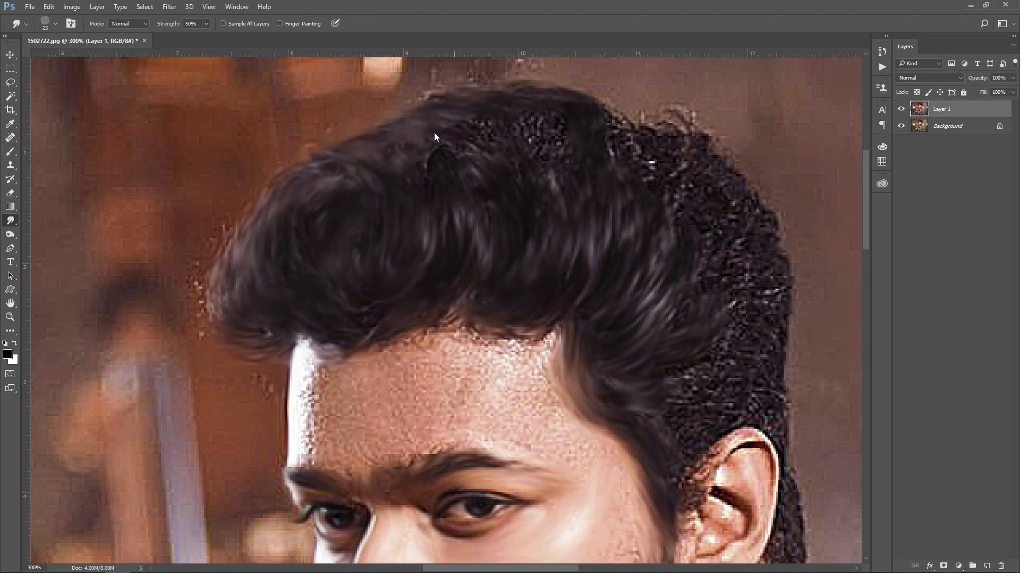
key(])
mouse_move(515, 101)
mouse_down()
mouse_move(608, 254)
mouse_move(628, 165)
mouse_move(593, 83)
mouse_move(640, 115)
mouse_move(639, 172)
mouse_move(678, 112)
mouse_move(735, 230)
mouse_move(746, 202)
mouse_move(741, 333)
mouse_move(744, 262)
mouse_move(727, 323)
mouse_up()
- Smudge the remaining rough hair between the side waves and the back of the head down to the ear, starting from a 15 px brush
key(bracketleft)
key(bracketleft)
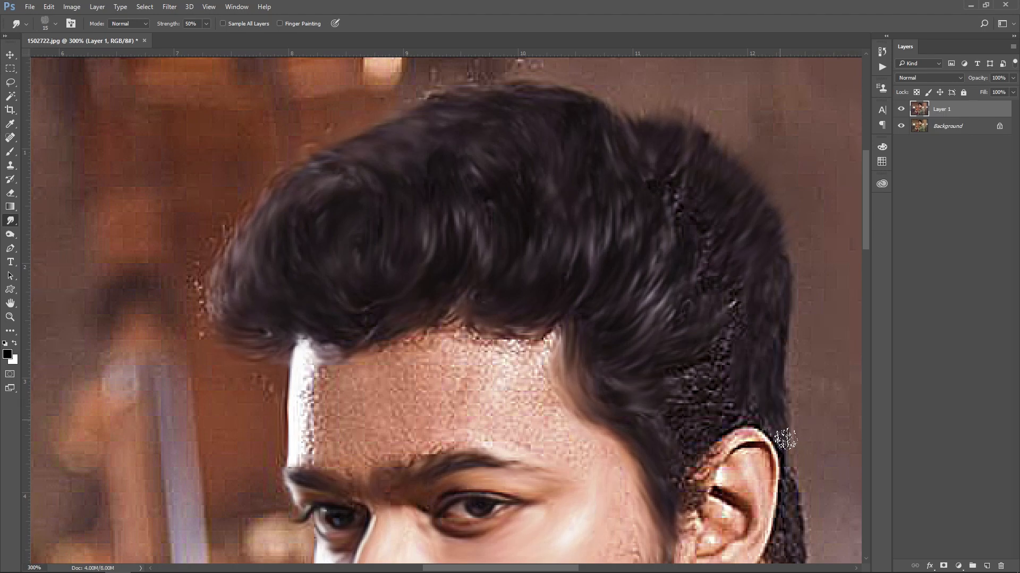
key(bracketright)
mouse_move(719, 431)
mouse_down()
mouse_move(679, 478)
mouse_move(741, 423)
mouse_move(742, 399)
mouse_move(714, 369)
mouse_move(720, 324)
mouse_up()
mouse_move(685, 165)
mouse_down()
mouse_move(673, 186)
mouse_move(706, 253)
mouse_up()
mouse_move(679, 344)
mouse_down()
mouse_move(727, 270)
mouse_move(741, 304)
mouse_move(678, 377)
mouse_move(669, 372)
mouse_move(665, 415)
mouse_move(683, 436)
mouse_move(705, 430)
mouse_up()
- Smudge the bright edge of the forehead and the far cheek below the eye smooth, varying the brush between 15 and 25 px
key(space)
mouse_move(571, 302)
mouse_down()
mouse_move(528, 157)
mouse_move(661, 151)
mouse_up()
mouse_move(400, 263)
mouse_down()
mouse_move(410, 235)
mouse_move(401, 239)
mouse_move(444, 287)
mouse_move(406, 308)
mouse_move(444, 318)
mouse_up()
drag(364, 324, 375, 359)
drag(349, 265, 347, 252)
key(bracketright)
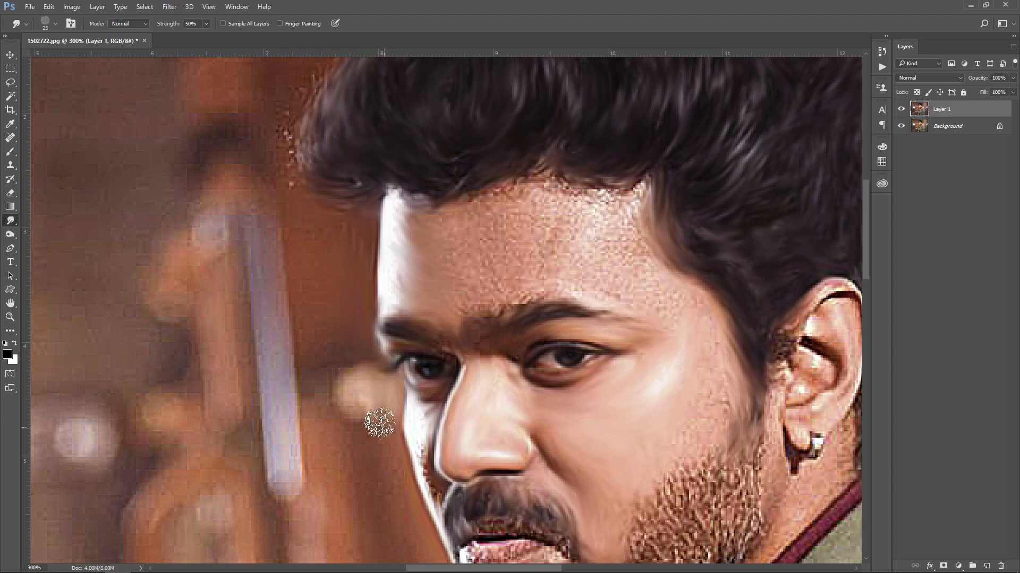
key(bracketleft)
key(bracketleft)
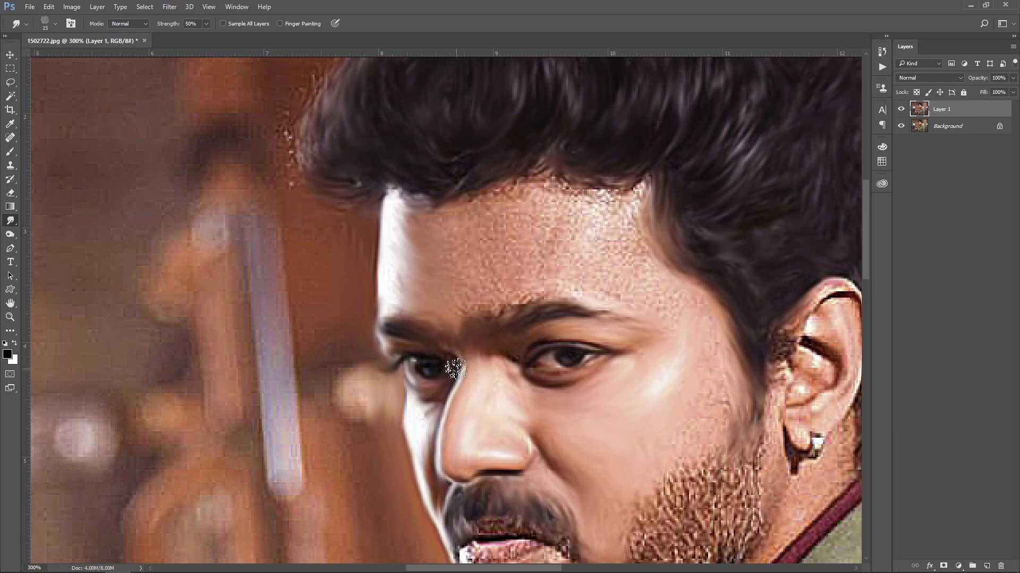
- Smudge the whole forehead smooth from the hairline to the eyebrows with a 20 to 25 px brush
key(bracketright)
key(bracketright)
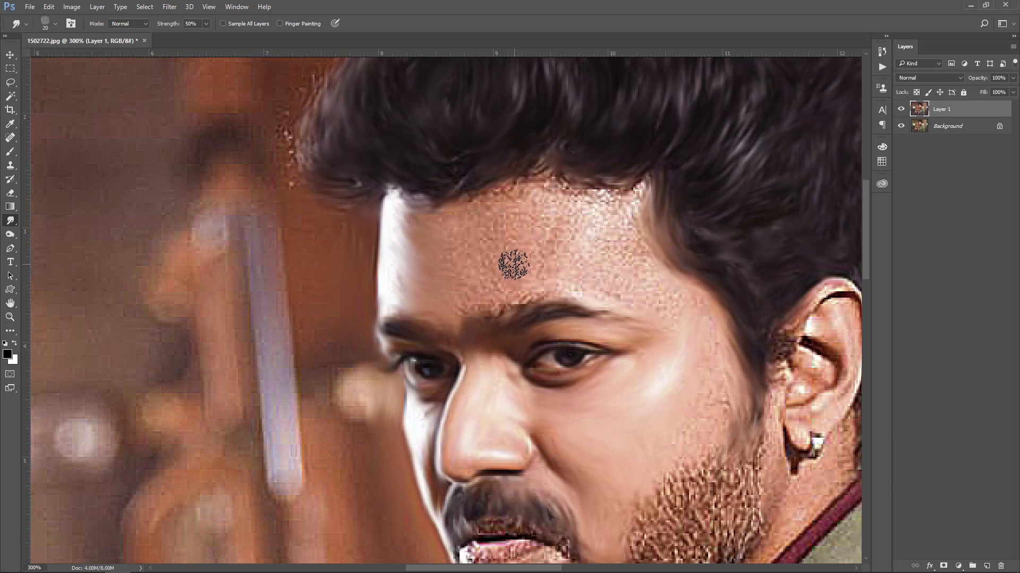
mouse_move(495, 192)
mouse_down()
mouse_move(439, 222)
mouse_move(649, 189)
mouse_move(625, 254)
mouse_move(673, 290)
mouse_move(660, 325)
mouse_move(673, 300)
mouse_move(652, 294)
mouse_move(595, 213)
mouse_move(615, 305)
mouse_move(463, 303)
mouse_move(562, 286)
mouse_move(445, 298)
mouse_move(495, 265)
mouse_move(442, 259)
mouse_move(493, 243)
mouse_move(562, 264)
mouse_move(479, 236)
mouse_move(605, 282)
mouse_move(644, 322)
mouse_move(571, 262)
mouse_up()
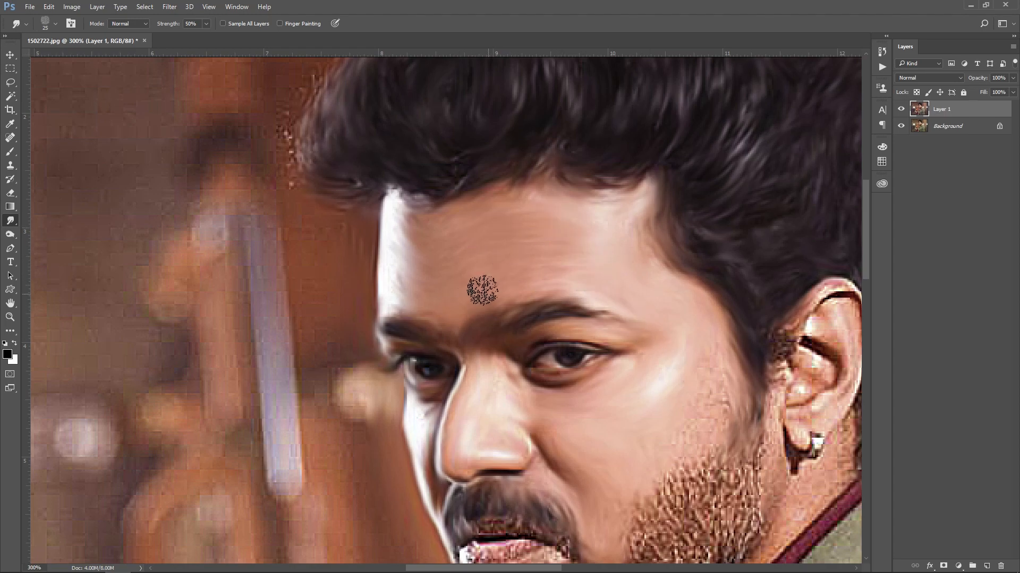
- Smudge the beard on the cheek, jawline and chin into soft strands, reducing the brush to 15 px for the chin
drag(561, 350, 473, 132)
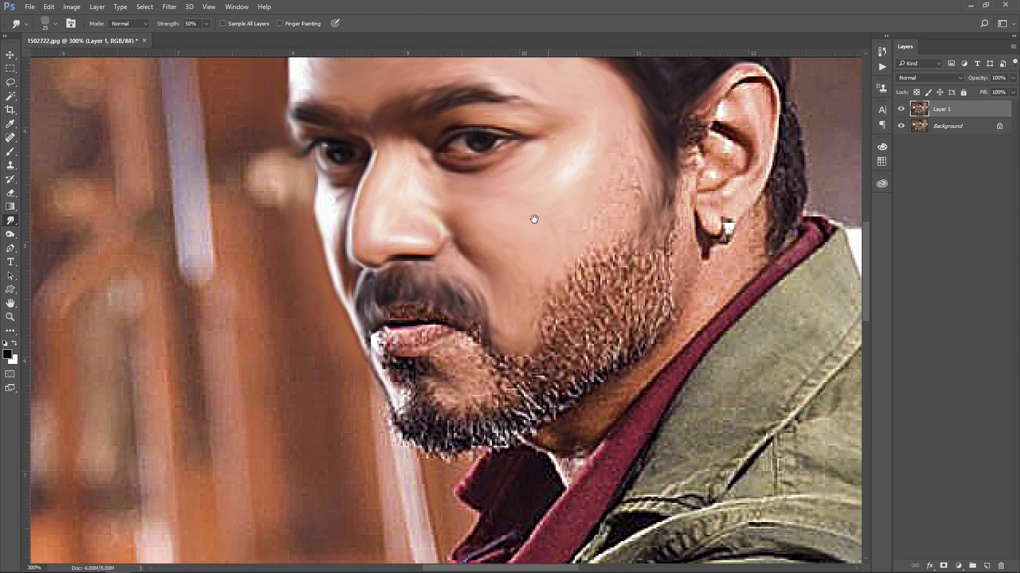
key(bracketright)
mouse_move(658, 228)
mouse_down()
mouse_move(665, 256)
mouse_move(651, 245)
mouse_move(577, 313)
mouse_move(564, 295)
mouse_move(582, 257)
mouse_move(541, 347)
mouse_move(584, 337)
mouse_move(568, 349)
mouse_move(600, 326)
mouse_move(605, 302)
mouse_move(586, 357)
mouse_move(670, 297)
mouse_move(630, 354)
mouse_move(512, 435)
mouse_move(436, 440)
mouse_move(412, 400)
mouse_move(400, 409)
mouse_move(372, 361)
mouse_move(400, 436)
mouse_move(483, 442)
mouse_up()
key(bracketleft)
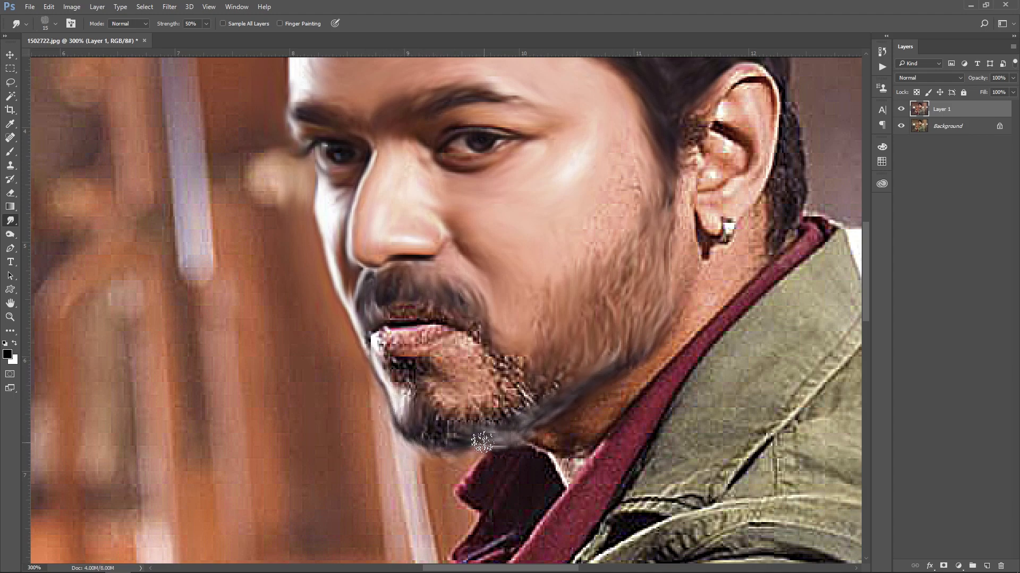
mouse_move(410, 377)
mouse_down()
mouse_move(436, 377)
mouse_move(396, 360)
mouse_move(408, 388)
mouse_move(439, 364)
mouse_move(457, 405)
mouse_move(428, 373)
mouse_move(430, 430)
mouse_move(451, 437)
mouse_move(421, 430)
mouse_move(499, 393)
mouse_up()
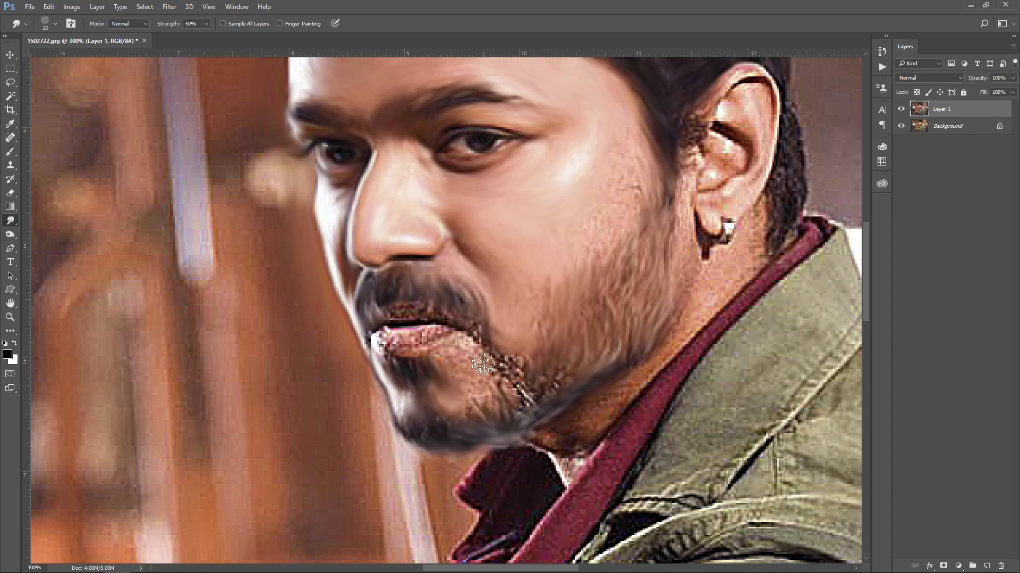
- Smudge the upper cheek and both lips smooth with a 15 px brush
key(bracketright)
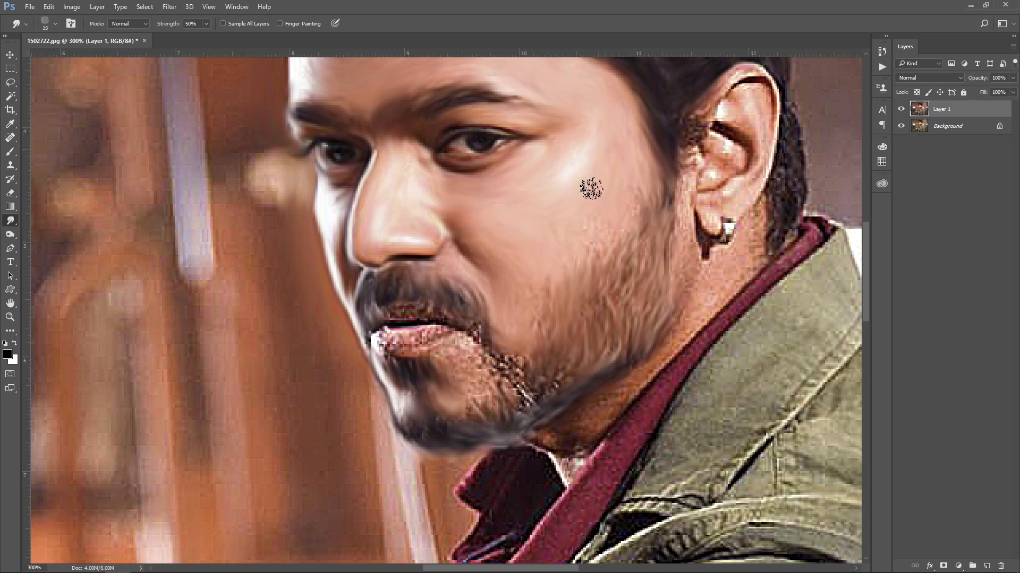
mouse_move(465, 345)
mouse_down()
mouse_move(408, 350)
mouse_move(386, 342)
mouse_move(443, 334)
mouse_move(396, 353)
mouse_move(386, 317)
mouse_move(461, 324)
mouse_move(393, 327)
mouse_up()
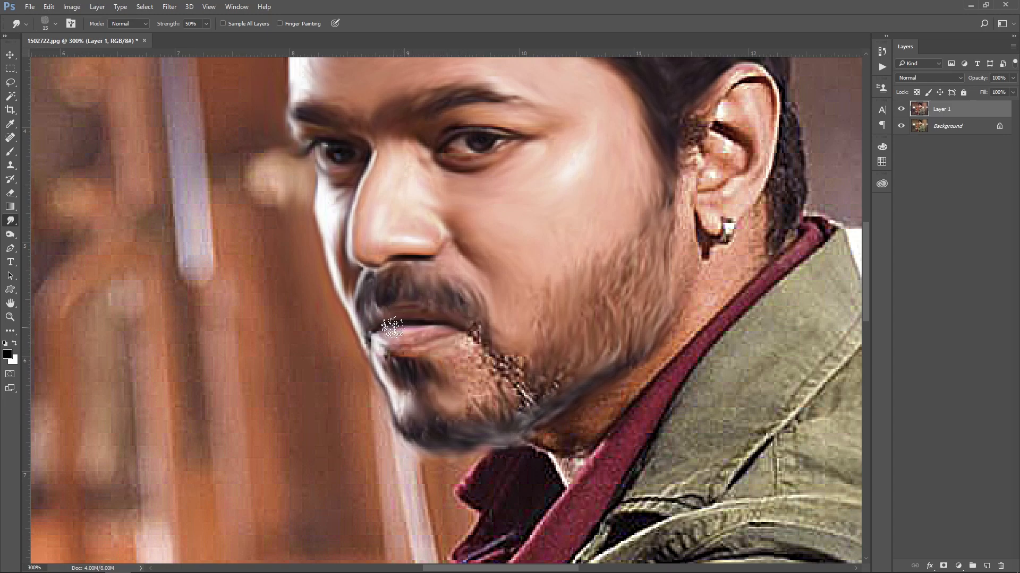
mouse_move(417, 360)
mouse_down()
mouse_move(382, 353)
mouse_move(421, 364)
mouse_move(424, 344)
mouse_up()
- Compare the painted face with the original photo by hiding and reshowing Layer 1
scroll(421, 233, down, 2)
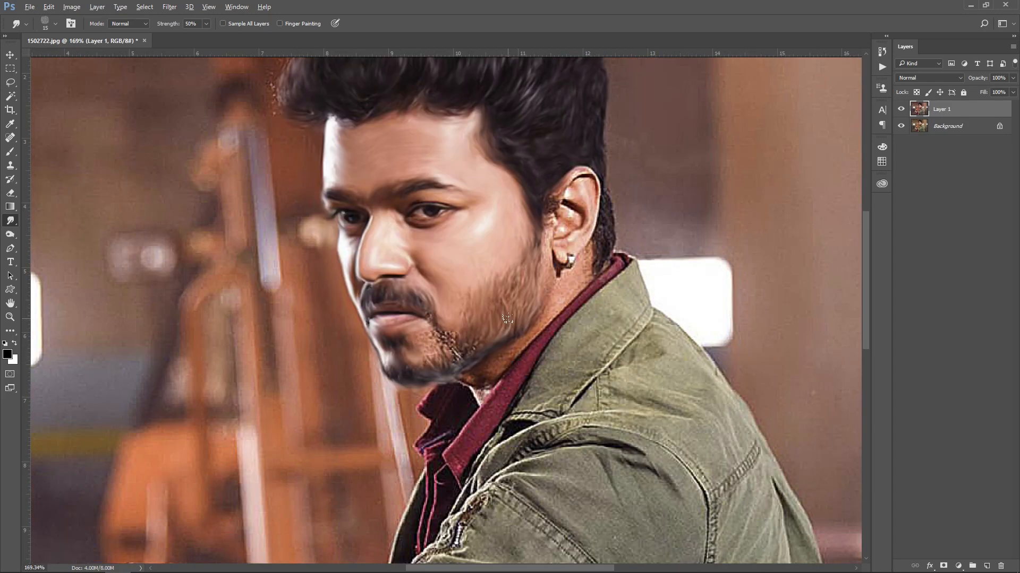
scroll(438, 284, up, 1)
click(901, 110)
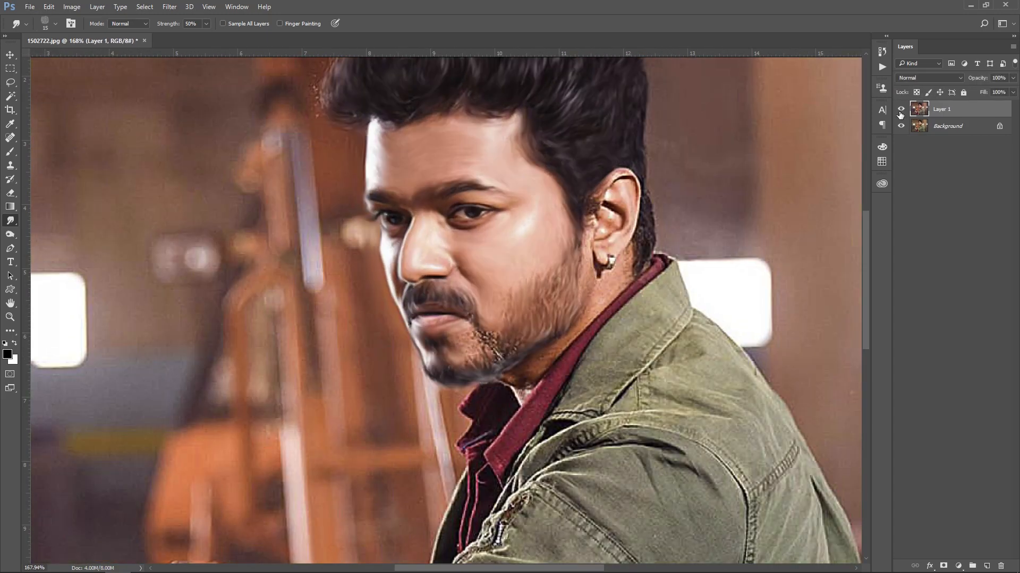
click(901, 110)
- Smudge the mouth corner, the rough beard patch beside the chin and the neck below the jaw, enlarging the brush to 15 px
scroll(467, 297, up, 2)
mouse_move(415, 372)
mouse_down()
mouse_move(372, 373)
mouse_move(420, 380)
mouse_up()
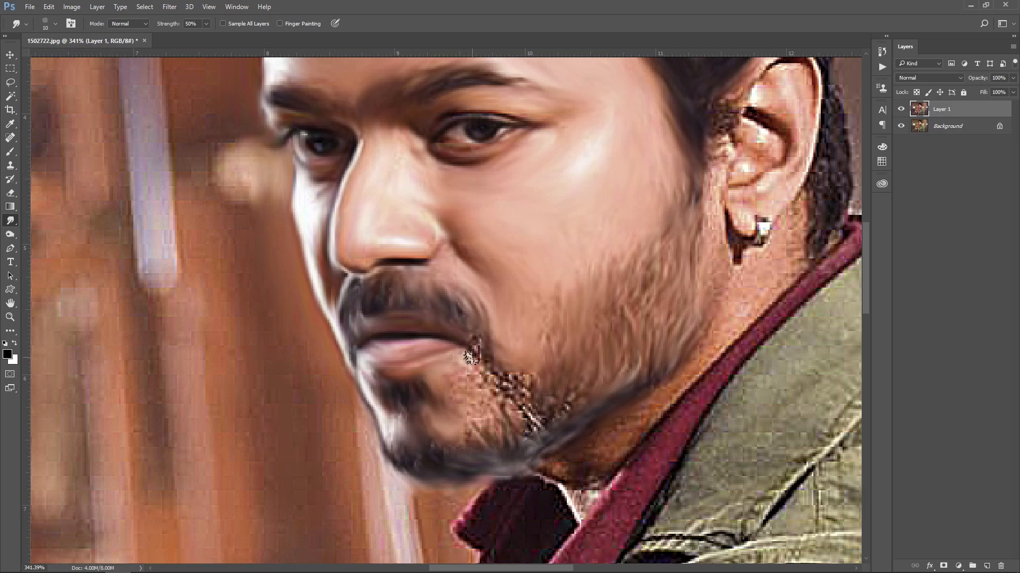
key(bracketright)
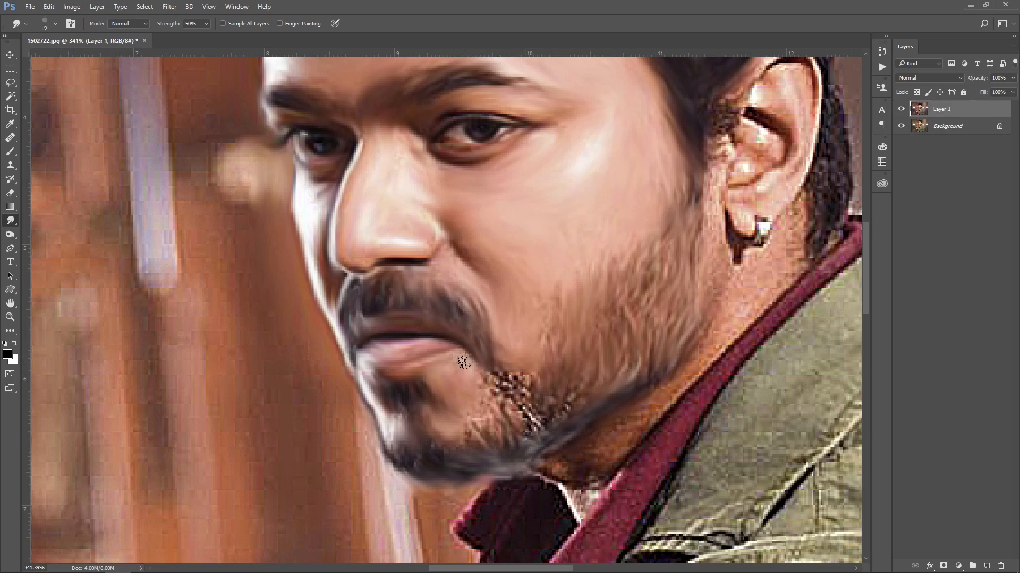
mouse_move(517, 400)
mouse_down()
mouse_move(489, 381)
mouse_move(514, 382)
mouse_up()
key(bracketright)
mouse_move(557, 421)
mouse_down()
mouse_move(495, 426)
mouse_move(477, 416)
mouse_move(453, 428)
mouse_move(504, 426)
mouse_move(485, 396)
mouse_move(455, 425)
mouse_move(496, 351)
mouse_move(568, 457)
mouse_move(470, 468)
mouse_move(494, 470)
mouse_move(584, 418)
mouse_up()
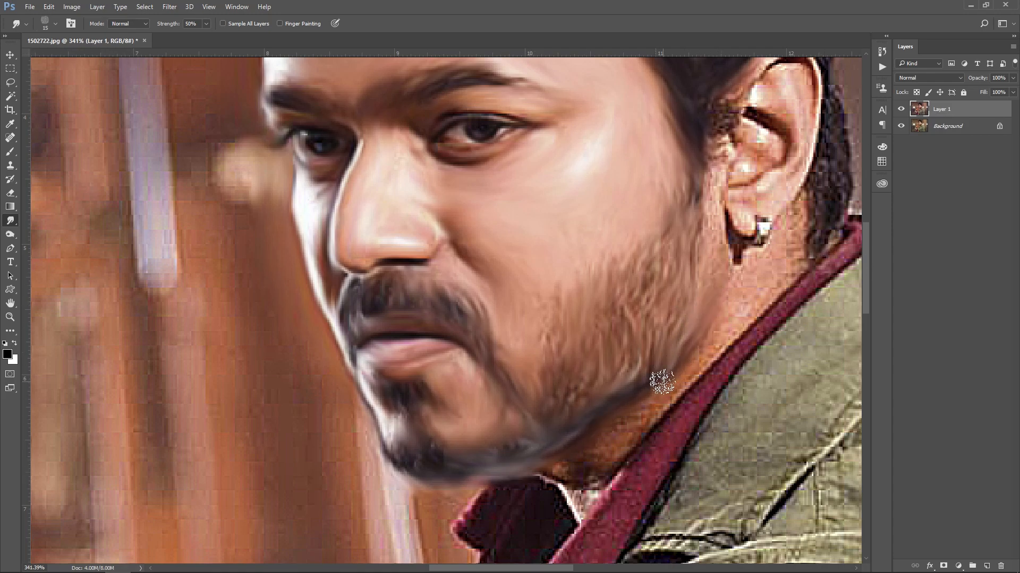
mouse_move(574, 477)
mouse_down()
mouse_move(538, 473)
mouse_move(684, 393)
mouse_move(796, 269)
mouse_move(767, 250)
mouse_move(505, 412)
mouse_up()
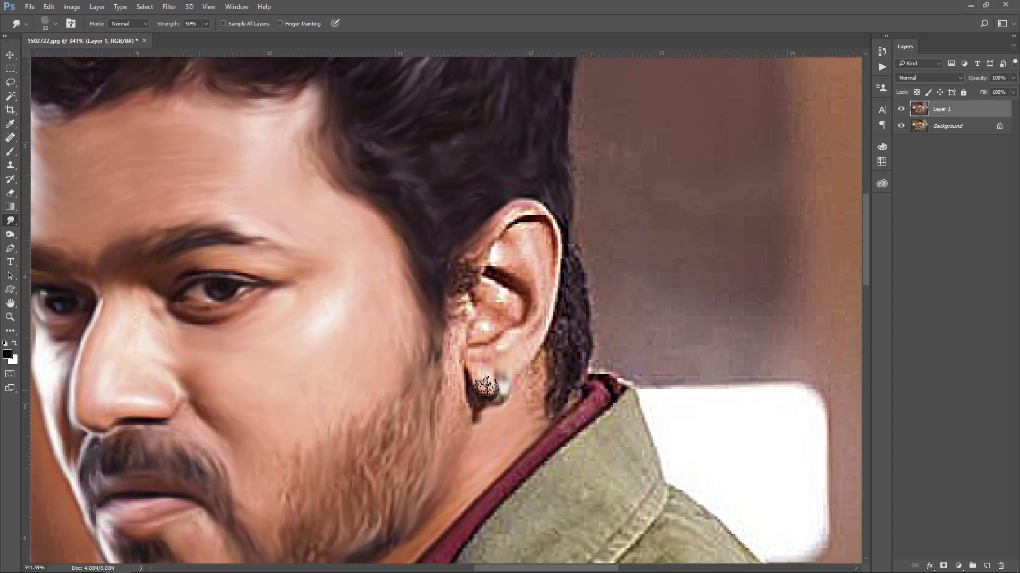
- Smudge the ear's rim, inner folds and surrounding skin smooth with a 9 to 10 px brush
key(bracketleft)
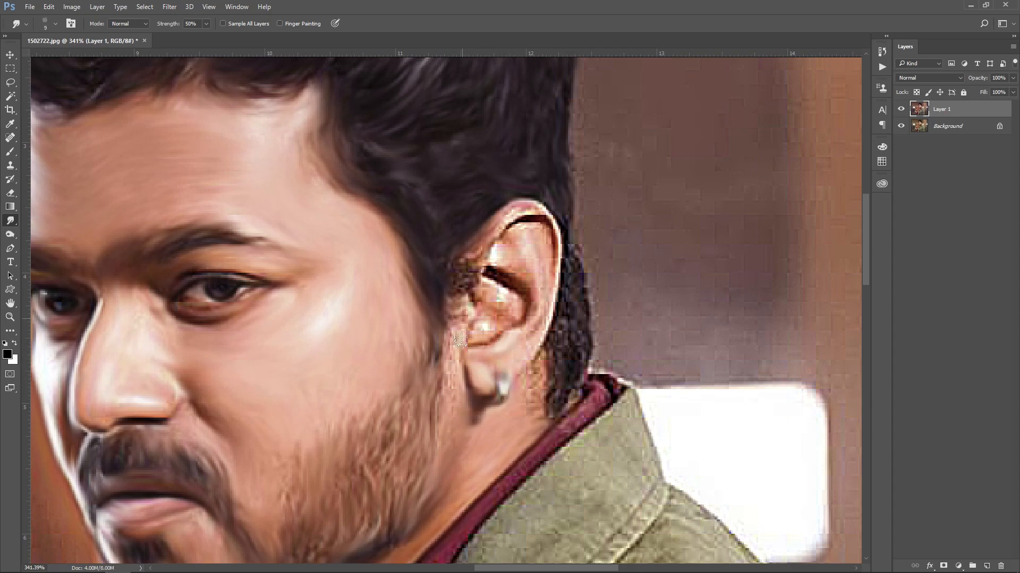
mouse_move(453, 312)
mouse_down()
mouse_move(460, 288)
mouse_move(469, 302)
mouse_move(465, 276)
mouse_move(519, 210)
mouse_move(509, 216)
mouse_move(537, 207)
mouse_move(527, 210)
mouse_move(551, 241)
mouse_move(546, 257)
mouse_move(554, 237)
mouse_move(557, 250)
mouse_move(543, 305)
mouse_move(508, 243)
mouse_up()
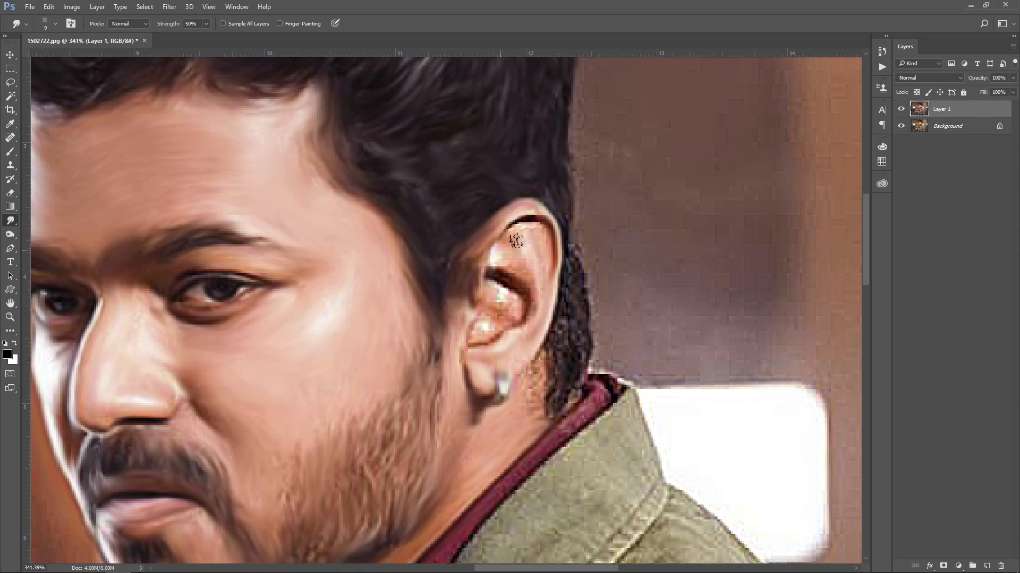
drag(510, 310, 471, 348)
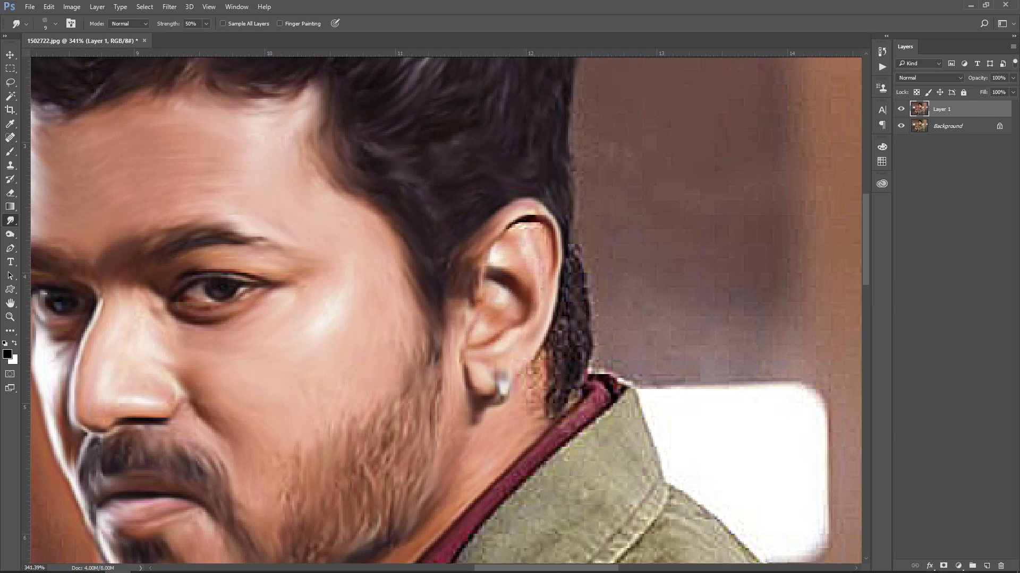
key([)
drag(502, 233, 541, 218)
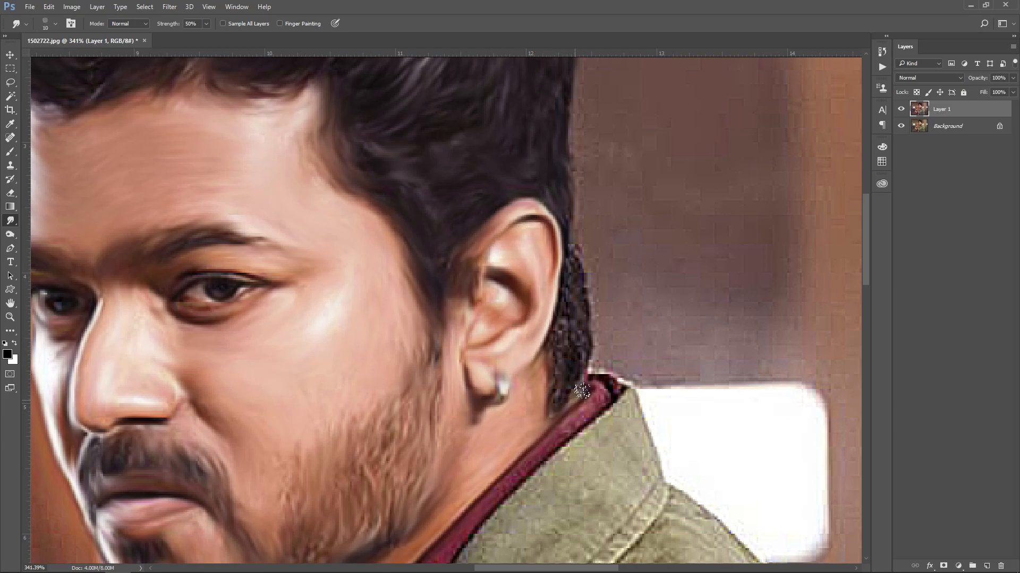
- Smudge the hair behind the ear down to the collar into smooth strands with a larger brush
key(])
key(])
key(])
drag(570, 229, 586, 341)
drag(573, 282, 594, 372)
drag(556, 313, 539, 419)
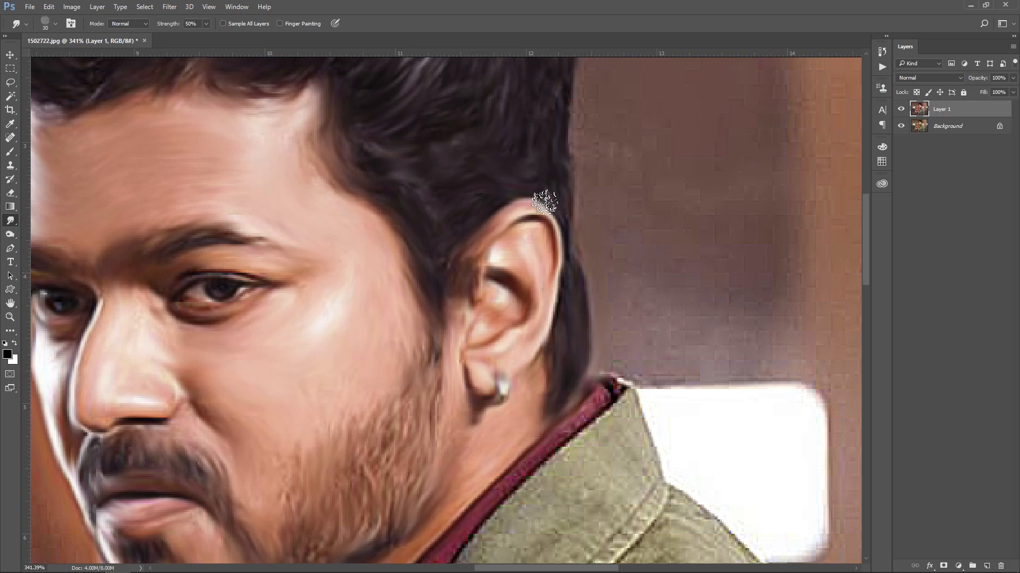
- Smudge the outer hair edge above the ear and around the crown into the background with a 25 px brush
key(])
key(ctrl+minus)
drag(566, 240, 582, 360)
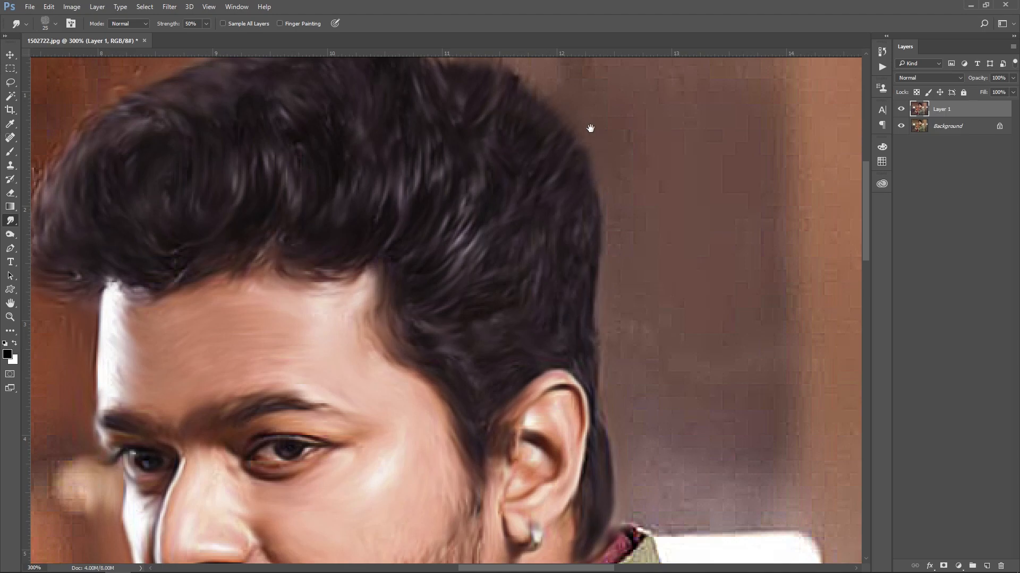
drag(576, 116, 726, 326)
mouse_move(477, 165)
mouse_down()
mouse_move(383, 175)
mouse_move(344, 198)
mouse_up()
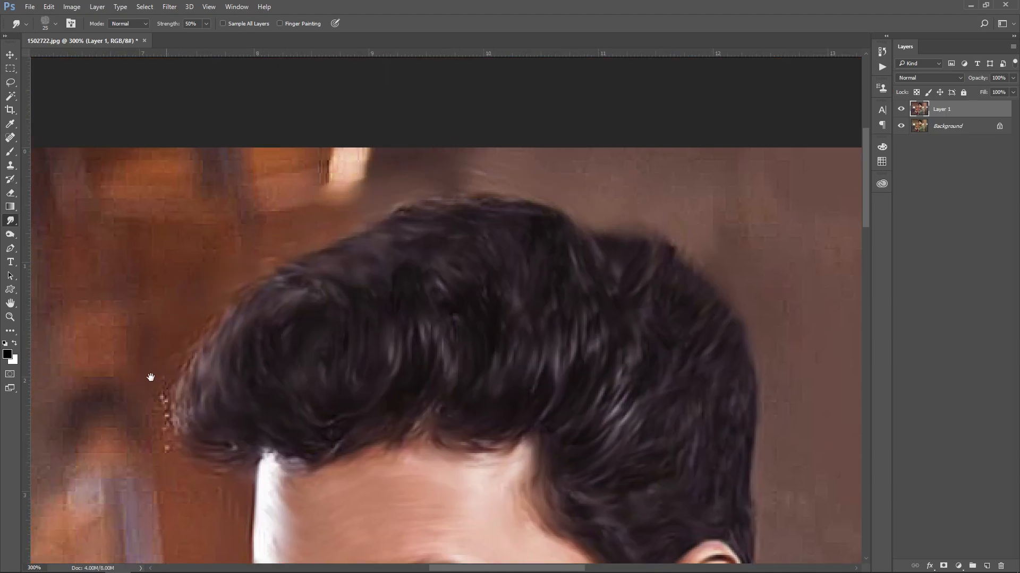
- Smudge the orange background beside the face and below the chin into smooth vertical streaks with a 40 px brush
drag(188, 517, 349, 166)
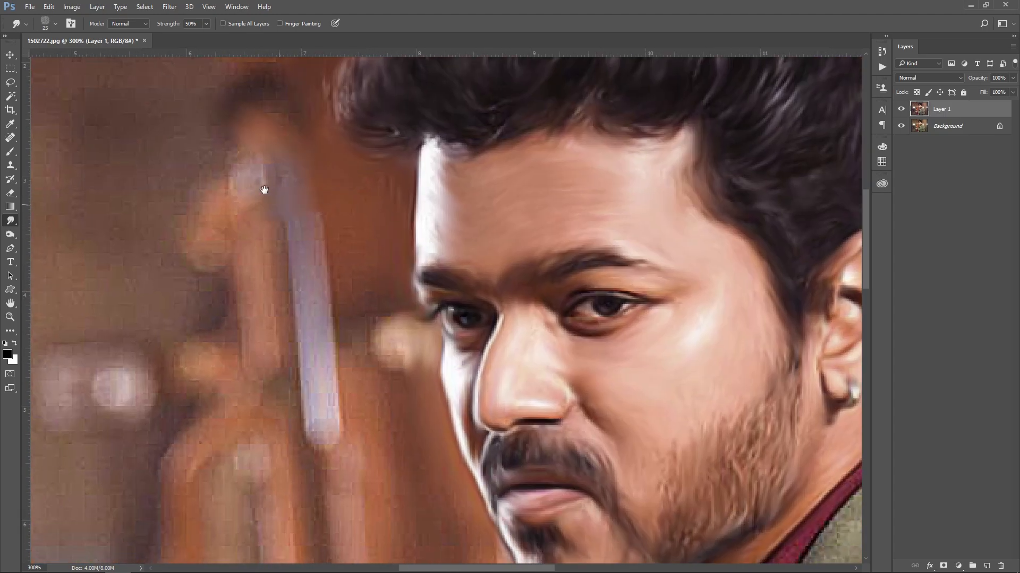
drag(292, 471, 260, 205)
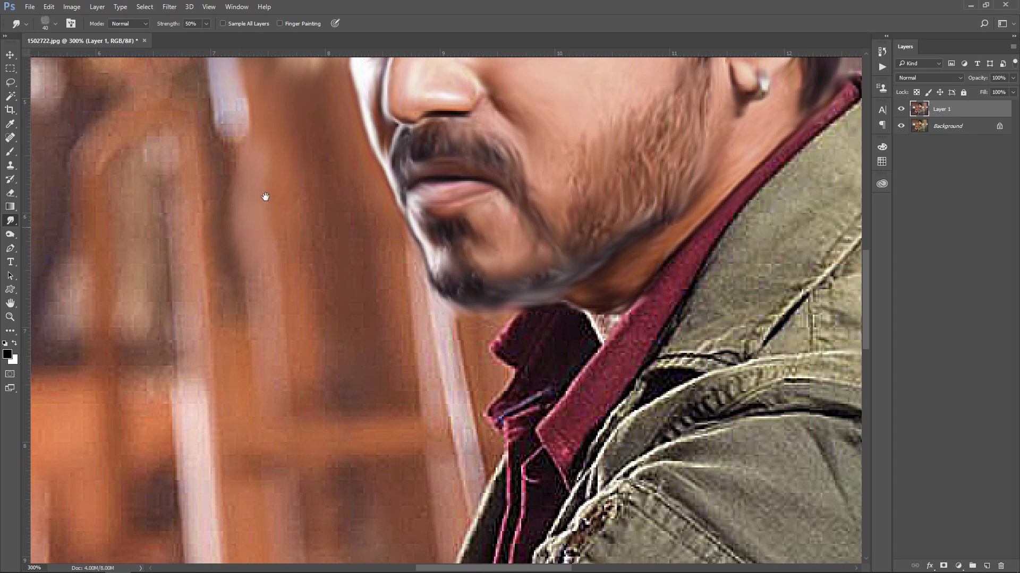
mouse_move(357, 329)
mouse_down()
mouse_move(416, 334)
mouse_move(450, 352)
mouse_up()
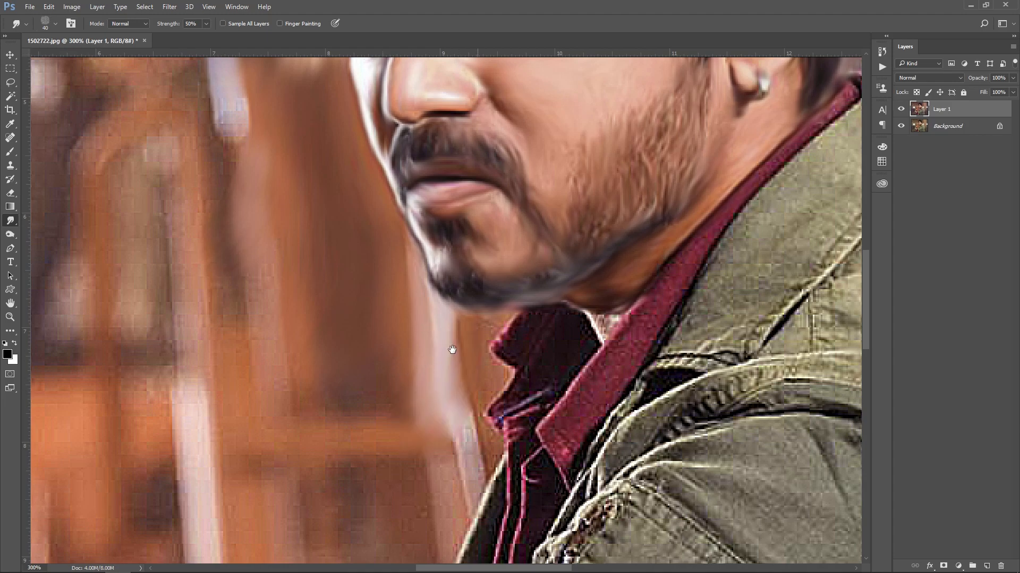
- Smudge the dark inner shirt collar and the neck opening below the chin smooth with a 15 px brush
key(bracketleft)
key(bracketleft)
mouse_move(513, 306)
mouse_down()
mouse_move(496, 342)
mouse_move(495, 402)
mouse_move(570, 386)
mouse_move(544, 381)
mouse_up()
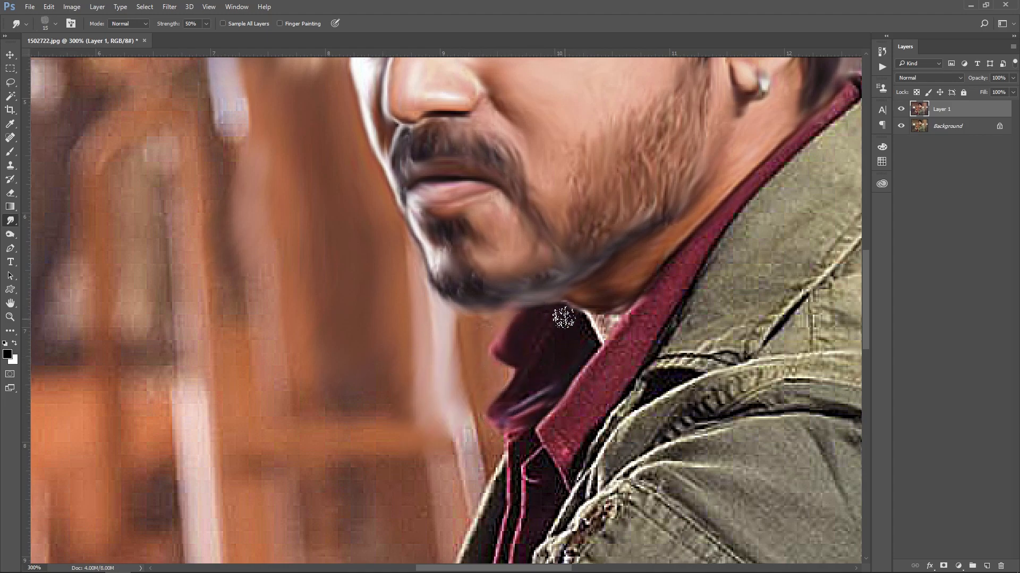
mouse_move(536, 310)
mouse_down()
mouse_move(592, 332)
mouse_move(656, 288)
mouse_up()
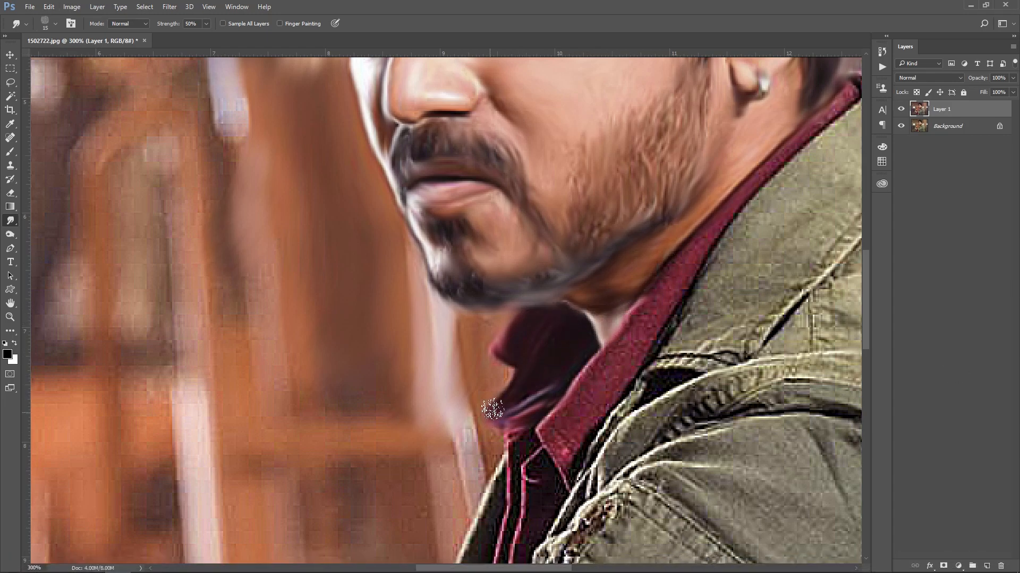
- Smudge the maroon shirt collar from its front tip up to the nape with a 15 to 25 px brush
key(bracketright)
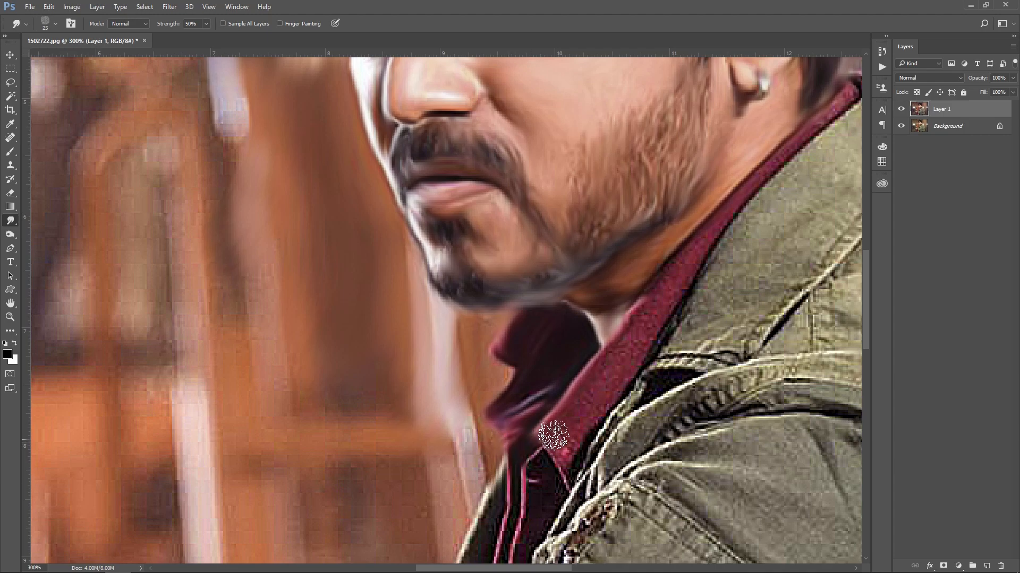
mouse_move(561, 455)
mouse_down()
mouse_move(571, 491)
mouse_move(661, 368)
mouse_up()
key(bracketleft)
drag(778, 223, 578, 324)
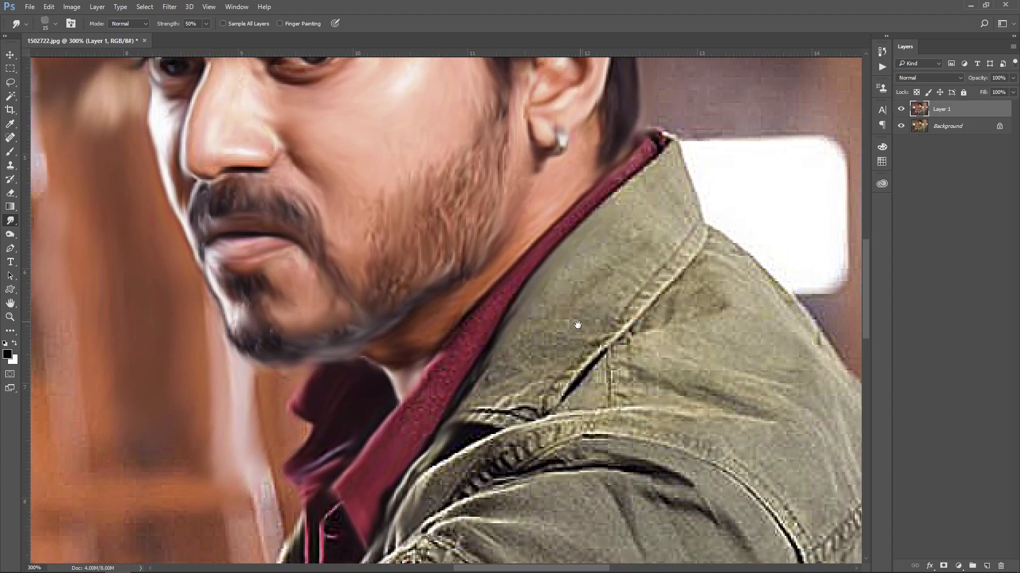
mouse_move(584, 230)
mouse_down()
mouse_move(672, 150)
mouse_move(653, 141)
mouse_move(611, 170)
mouse_move(523, 279)
mouse_up()
drag(467, 319, 432, 396)
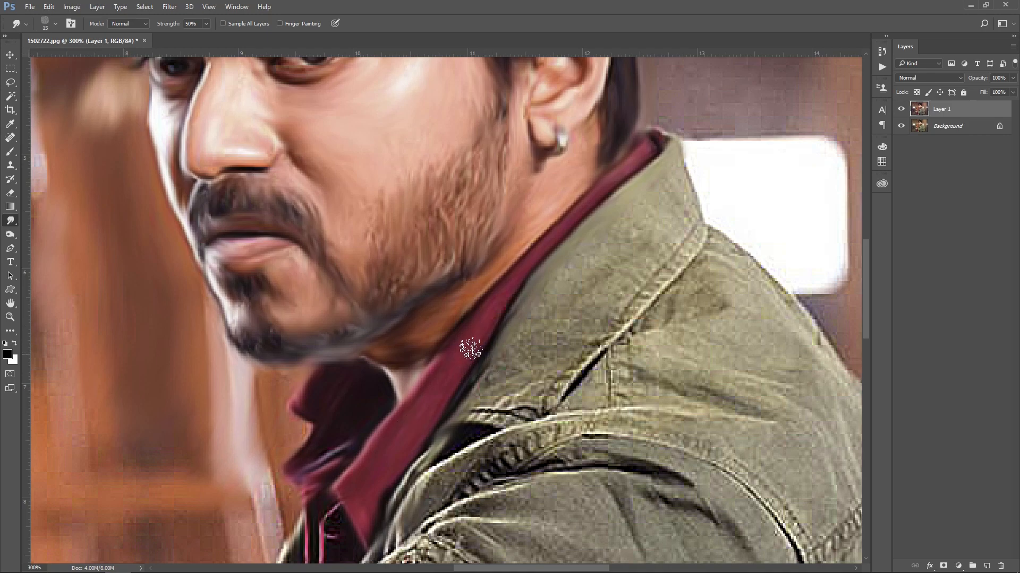
- Smudge the green jacket's collar, shoulder and sleeve into smooth painted folds with a larger brush
scroll(450, 371, down, 3)
key(bracketright)
mouse_move(683, 76)
mouse_down()
mouse_move(706, 122)
mouse_move(913, 313)
mouse_up()
mouse_move(709, 130)
mouse_down()
mouse_move(674, 184)
mouse_move(607, 229)
mouse_up()
mouse_move(674, 173)
mouse_down()
mouse_move(548, 283)
mouse_move(583, 292)
mouse_move(544, 312)
mouse_up()
mouse_move(472, 314)
mouse_down()
mouse_move(537, 325)
mouse_move(480, 298)
mouse_up()
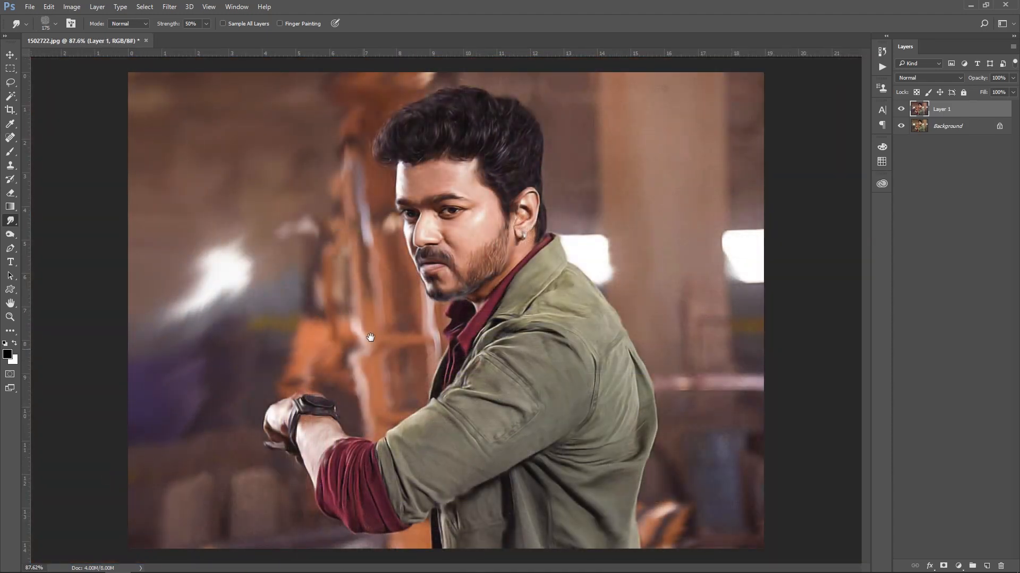
- Smudge the background around the arm and behind the figure with a 175 px brush, then reduce the brush to 60 px
scroll(200, 445, up, 2)
drag(200, 445, 333, 286)
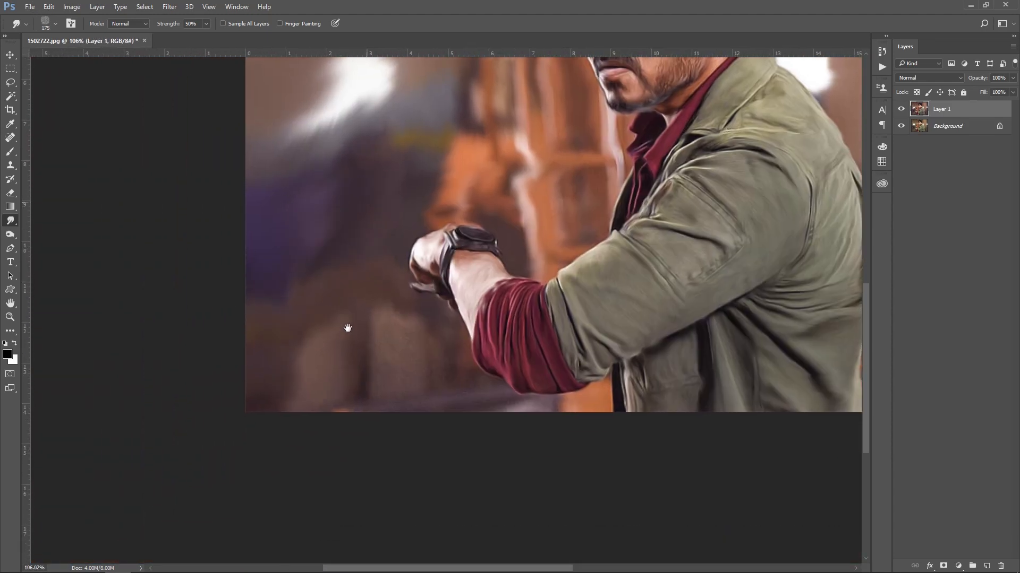
mouse_move(352, 396)
mouse_down()
mouse_move(373, 317)
mouse_move(257, 389)
mouse_move(345, 406)
mouse_up()
drag(525, 118, 180, 462)
mouse_move(466, 383)
mouse_down()
mouse_move(455, 268)
mouse_move(653, 153)
mouse_move(483, 294)
mouse_move(558, 380)
mouse_move(560, 296)
mouse_up()
mouse_move(559, 296)
mouse_down()
mouse_move(601, 253)
mouse_move(517, 63)
mouse_up()
mouse_move(517, 63)
mouse_down()
mouse_move(499, 167)
mouse_move(530, 260)
mouse_move(510, 376)
mouse_move(552, 289)
mouse_move(858, 147)
mouse_up()
drag(333, 369, 401, 360)
key(bracketleft)
key(bracketleft)
key(bracketleft)
key(bracketleft)
key(bracketleft)
key(bracketleft)
key(bracketleft)
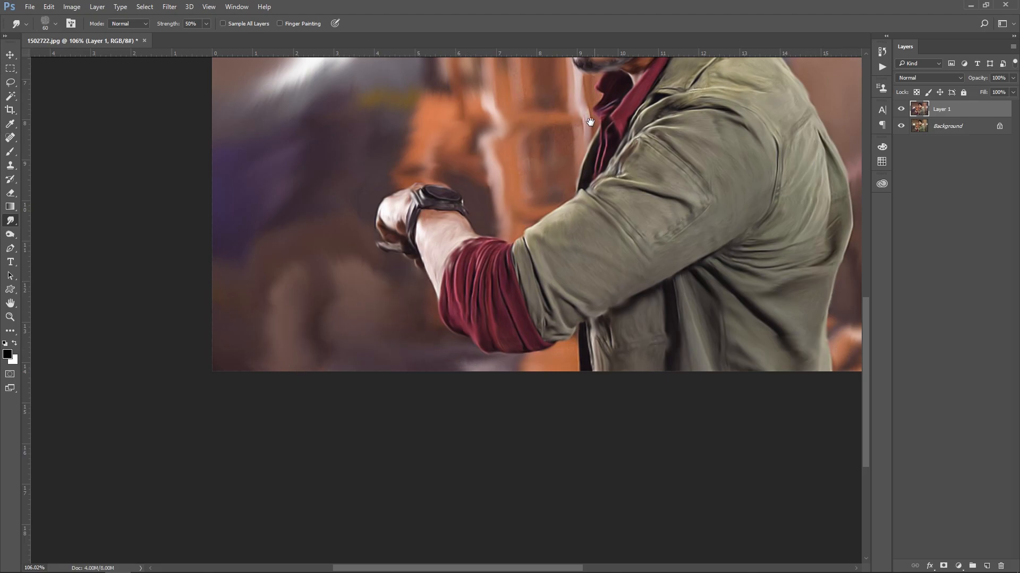
- View the whole image and compare the painting with the original photo by hiding and reshowing Layer 1
key(ctrl+0)
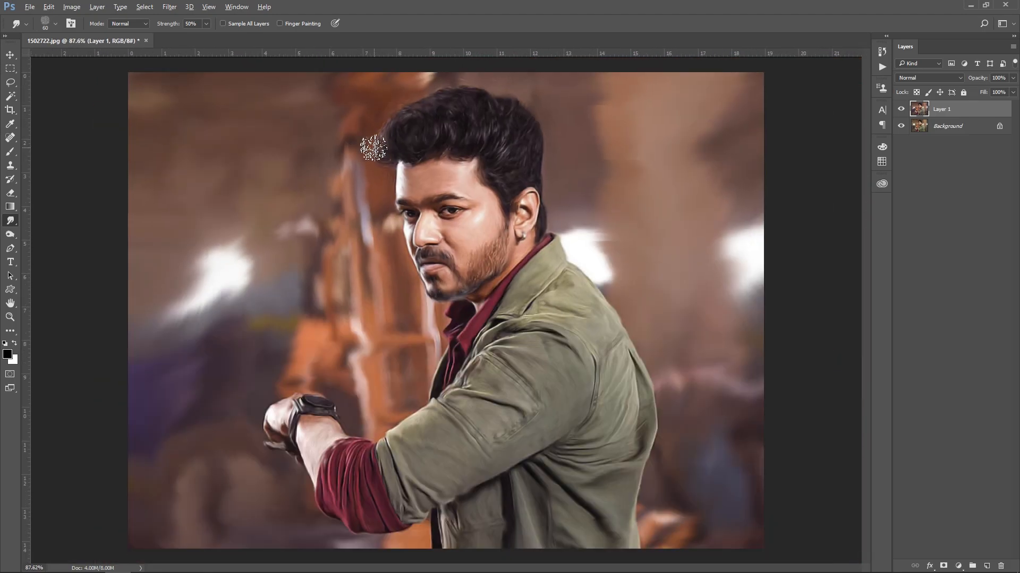
click(901, 110)
click(901, 110)
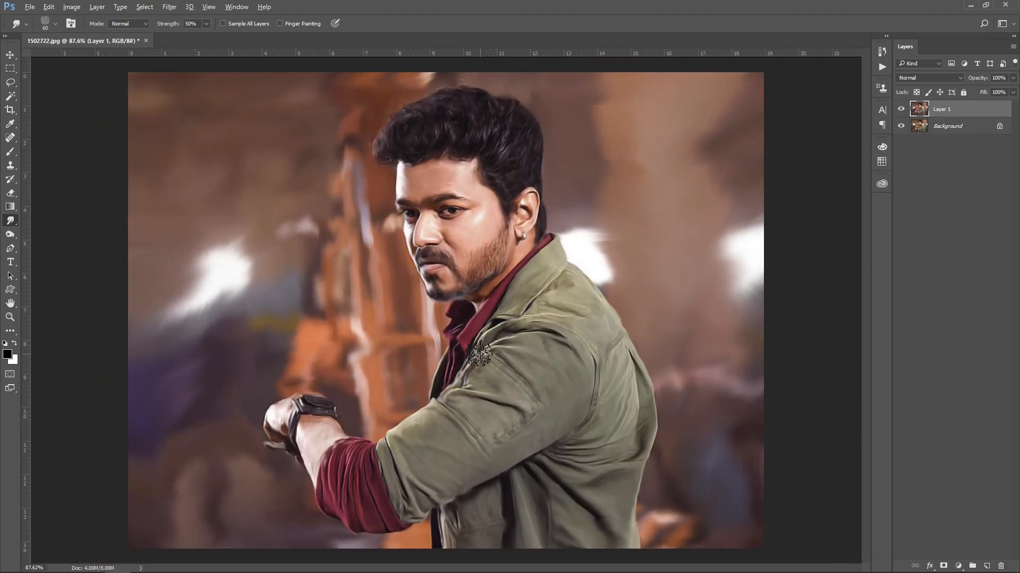
scroll(673, 356, up, 1)
scroll(594, 269, down, 2)
key(v)
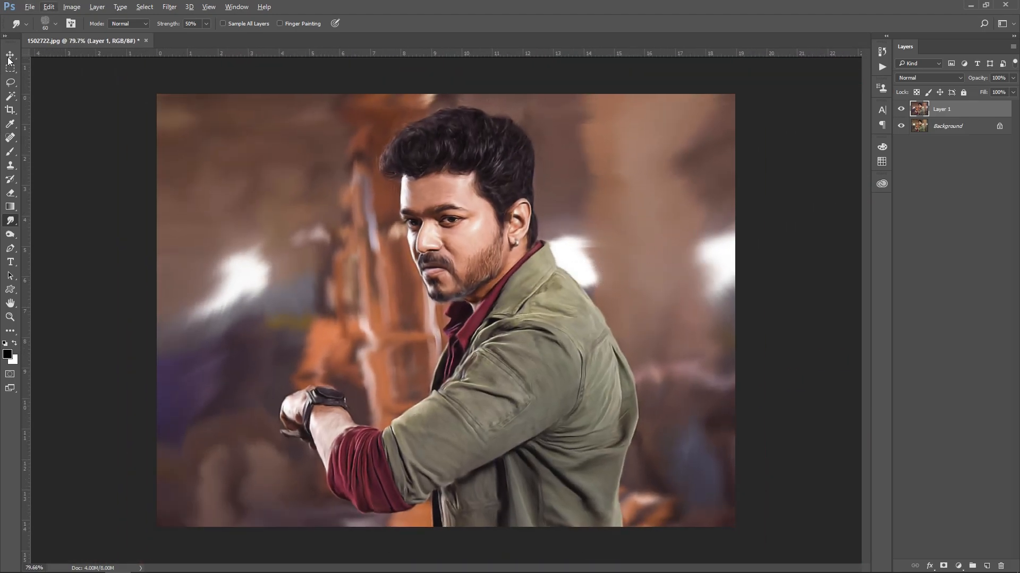
click(901, 110)
click(901, 110)
- Duplicate Layer 1 and convert the copy to black and white with Reds 72, Yellows 91 and Greens 62
key(ctrl+j)
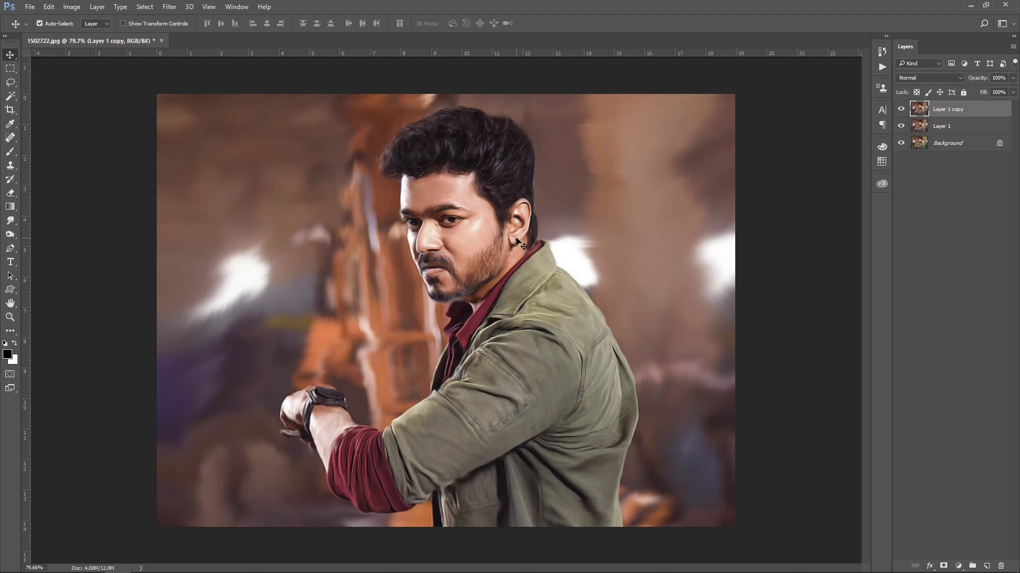
key(ctrl+shift+a)
key(ctrl+alt+shift+b)
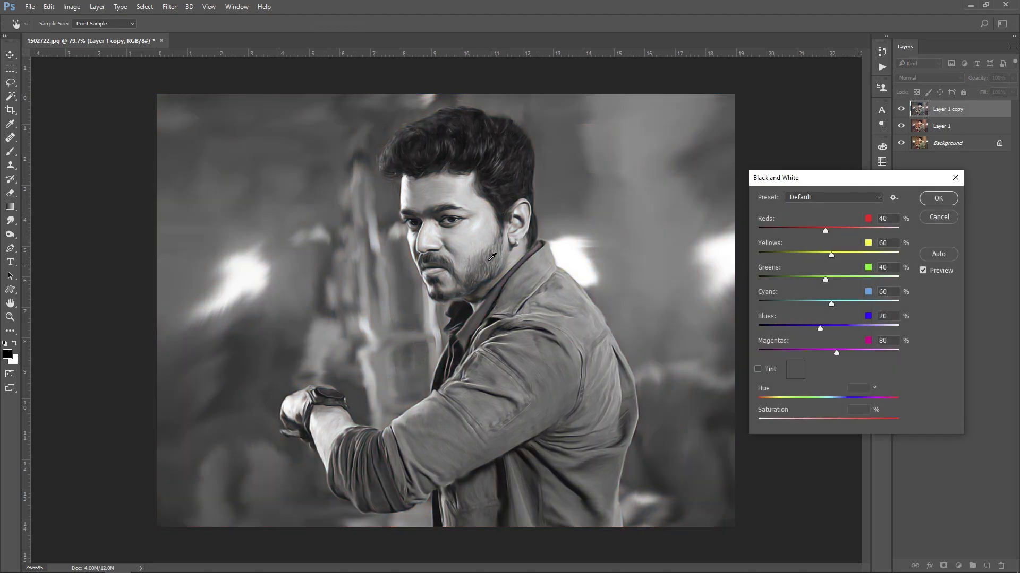
drag(828, 232, 840, 255)
click(831, 279)
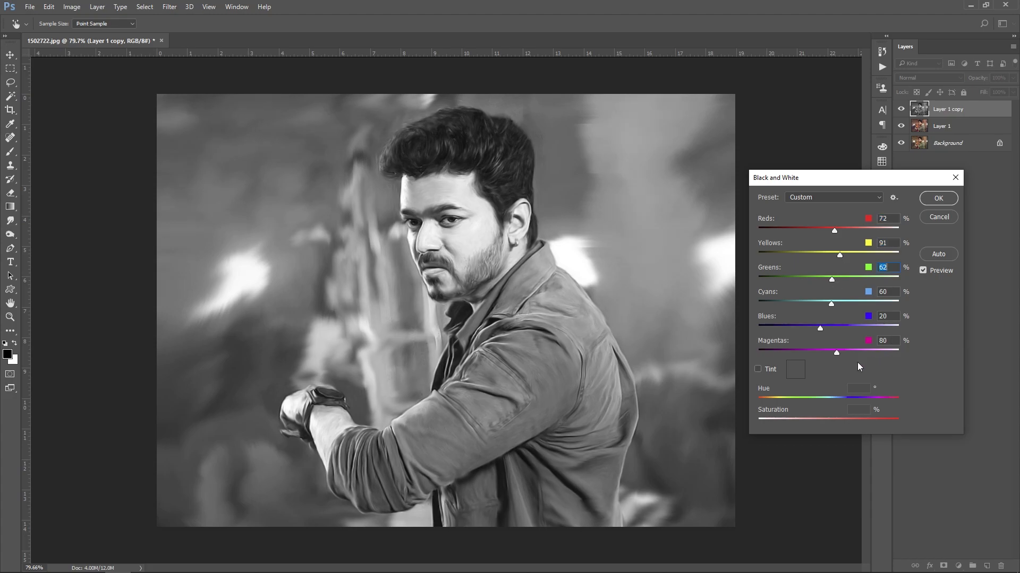
click(933, 200)
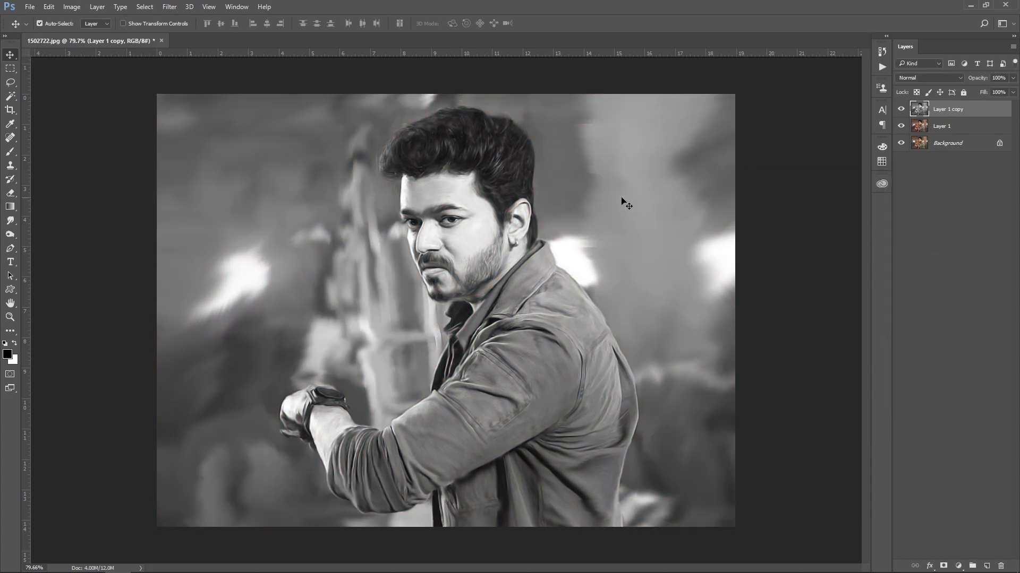
click(901, 110)
click(902, 110)
- Add a new layer above the black-and-white copy, name it color and set its blend mode to Color
click(985, 566)
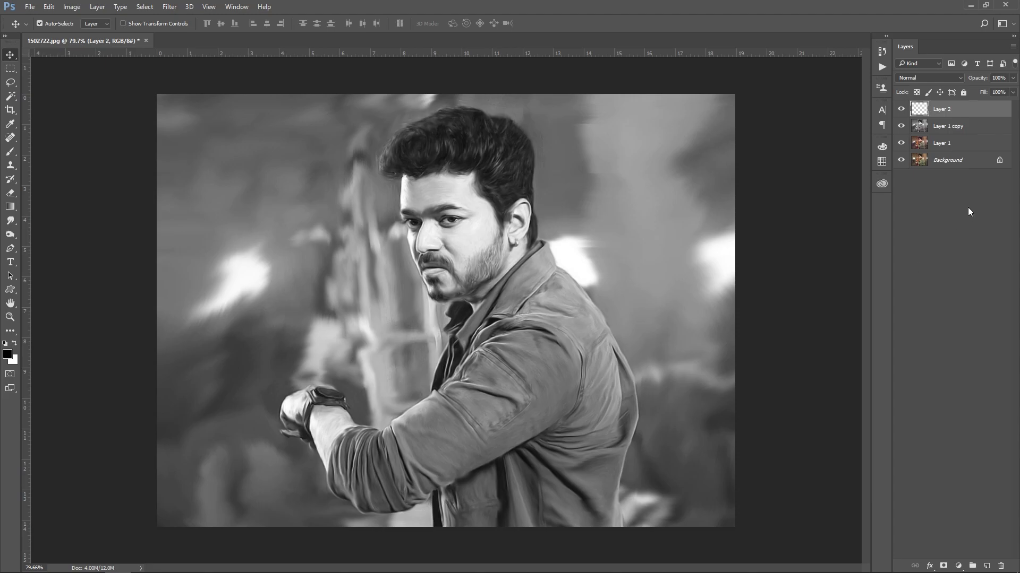
double_click(944, 110)
text(color)
key(Return)
click(918, 78)
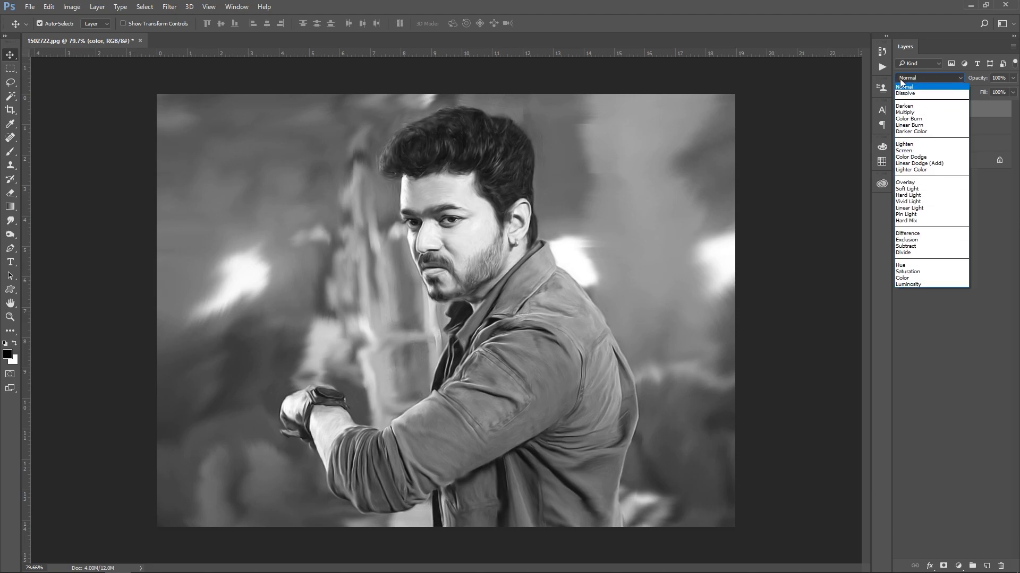
click(907, 279)
- Choose the Brush tool and expand the color swatches so that all of them are in view
click(881, 163)
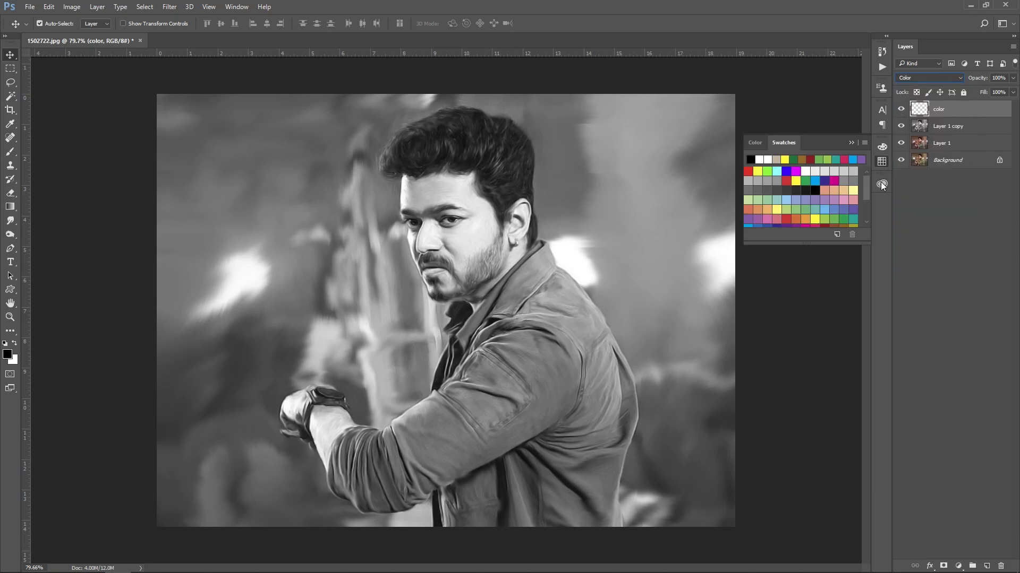
click(10, 152)
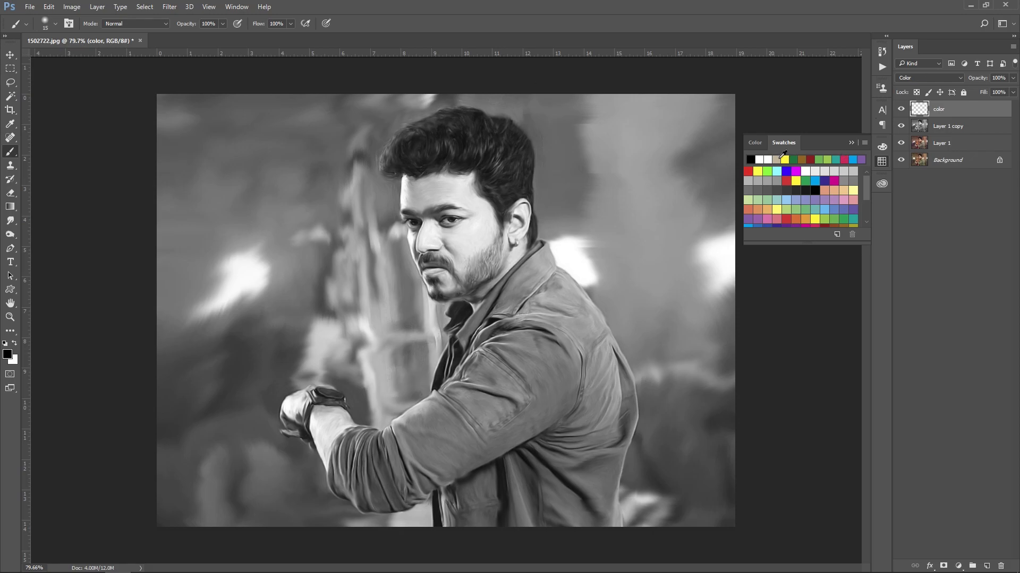
scroll(815, 186, down, 3)
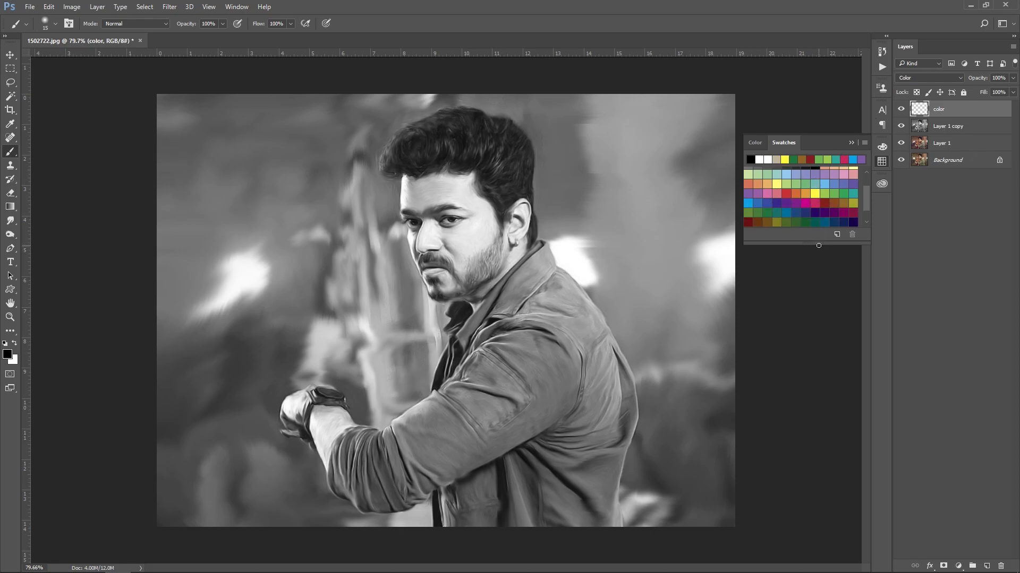
drag(820, 243, 820, 353)
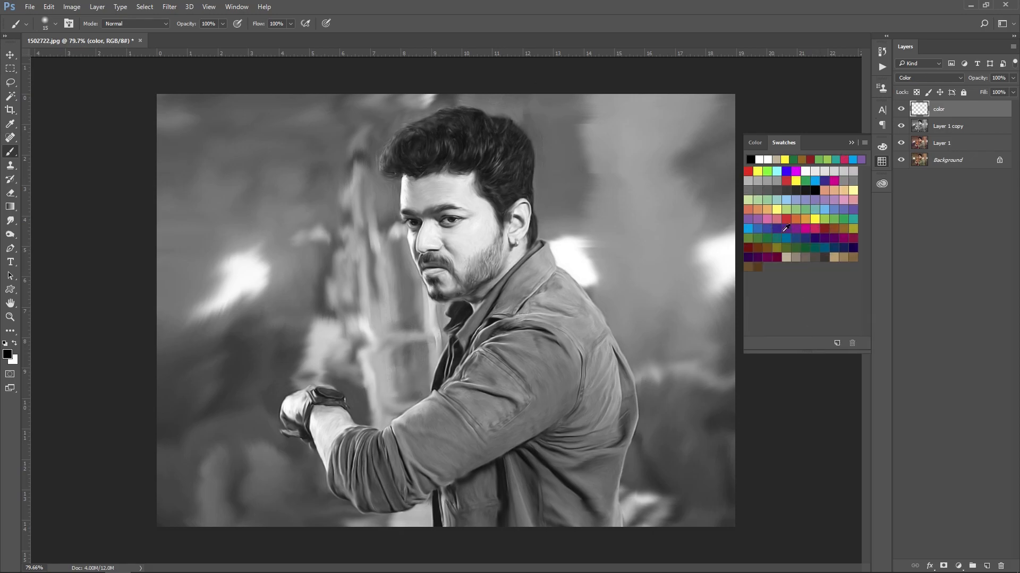
- Paint light blue over the hair and the background around it with a 300 px soft round brush
click(748, 229)
key(bracketright)
key(bracketright)
key(bracketright)
key(bracketright)
key(bracketright)
key(bracketright)
key(bracketright)
key(bracketright)
key(bracketright)
key(bracketright)
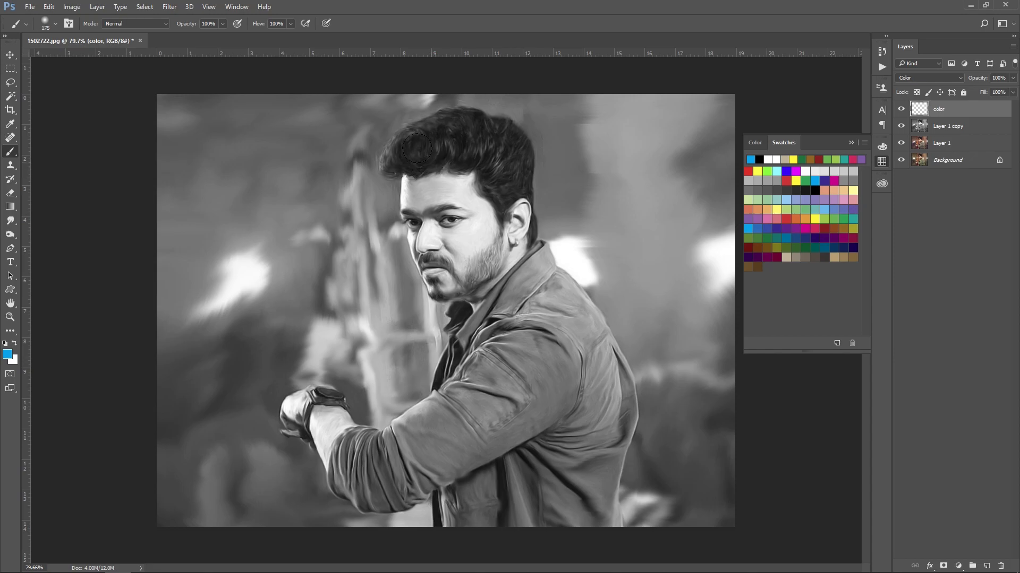
right_click(396, 127)
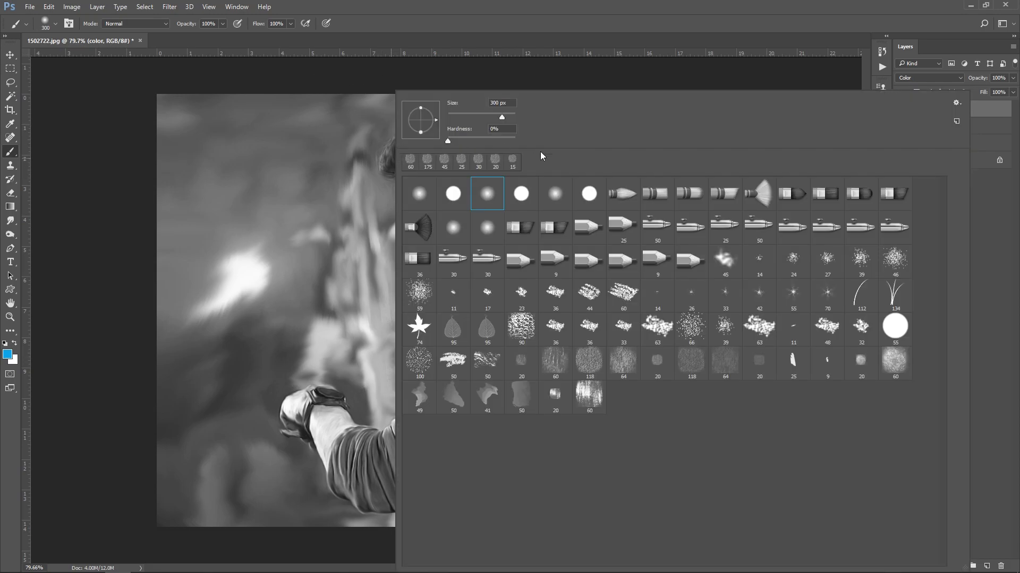
double_click(487, 199)
mouse_move(327, 85)
mouse_down()
mouse_move(417, 59)
mouse_move(481, 59)
mouse_up()
mouse_move(321, 123)
mouse_down()
mouse_move(353, 88)
mouse_move(280, 102)
mouse_move(294, 77)
mouse_move(338, 91)
mouse_move(316, 107)
mouse_move(382, 87)
mouse_move(453, 88)
mouse_move(390, 93)
mouse_move(367, 149)
mouse_move(335, 145)
mouse_move(332, 123)
mouse_move(429, 106)
mouse_up()
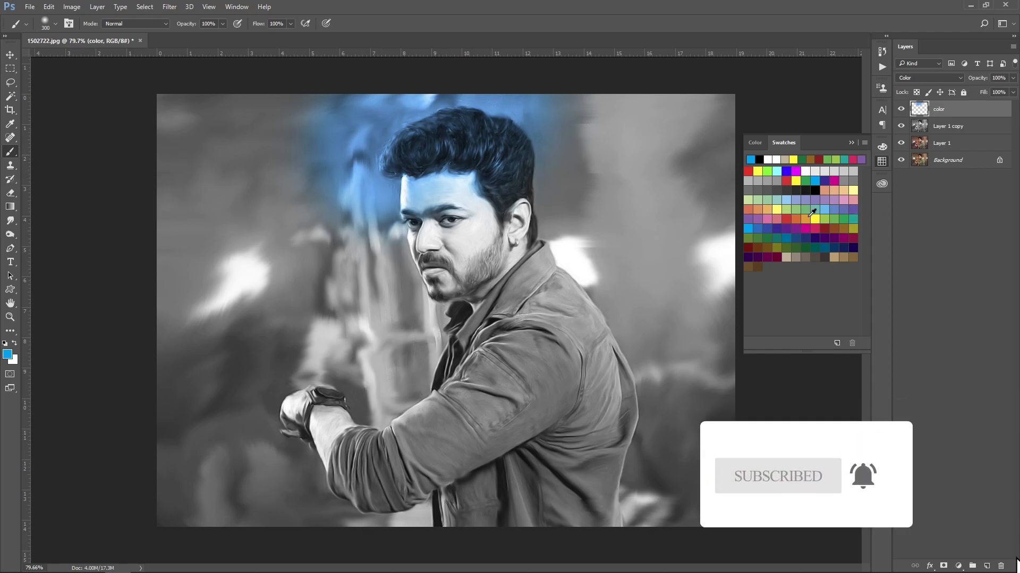
- Paint violet over the back of the hair, the jacket's shoulder and the background behind them
double_click(776, 230)
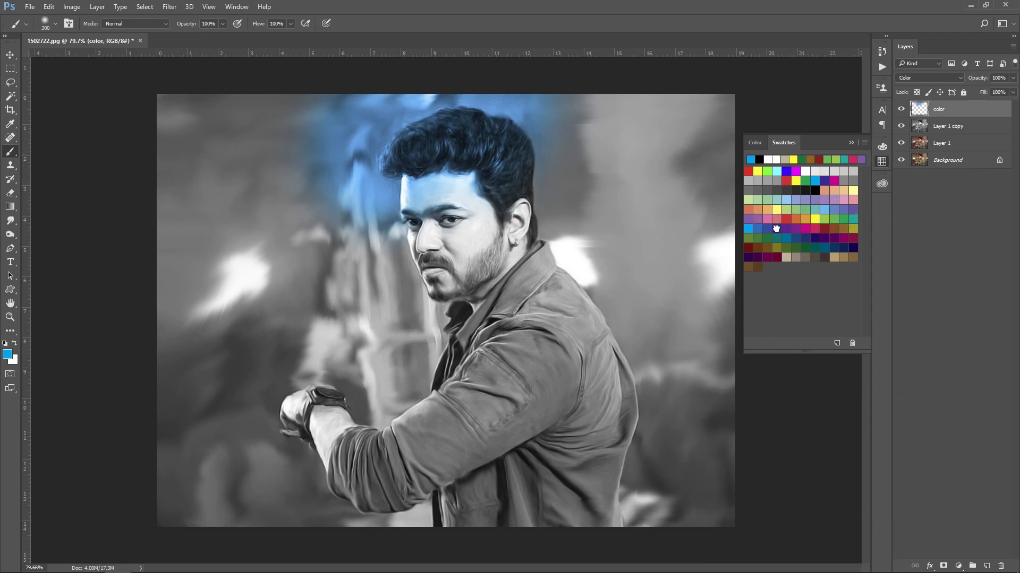
click(622, 191)
mouse_move(539, 155)
mouse_down()
mouse_move(488, 145)
mouse_move(489, 203)
mouse_move(524, 237)
mouse_move(562, 321)
mouse_up()
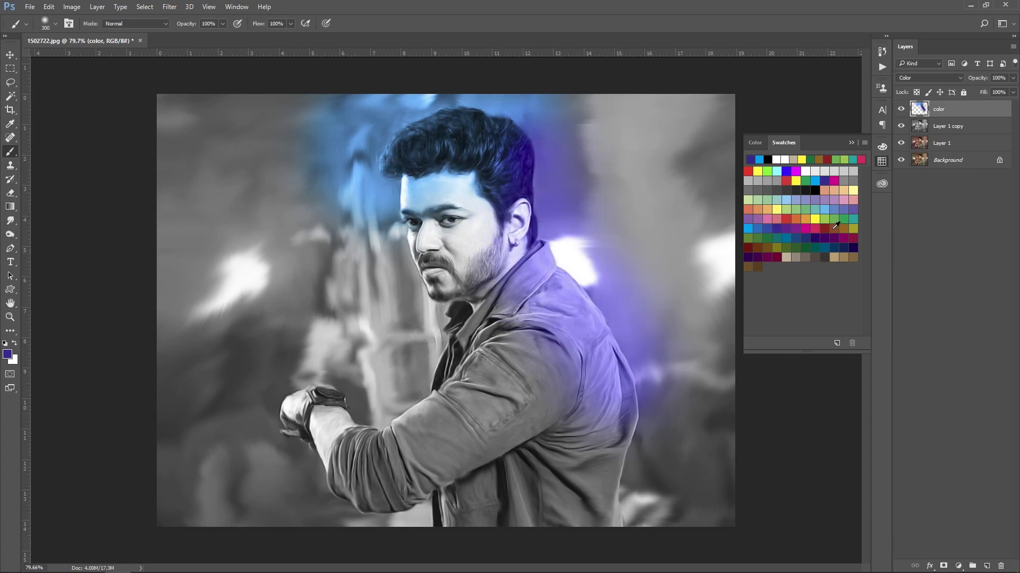
- Paint crimson pink over the chin, shirt collar, jacket front, wrist and the background between them
click(815, 229)
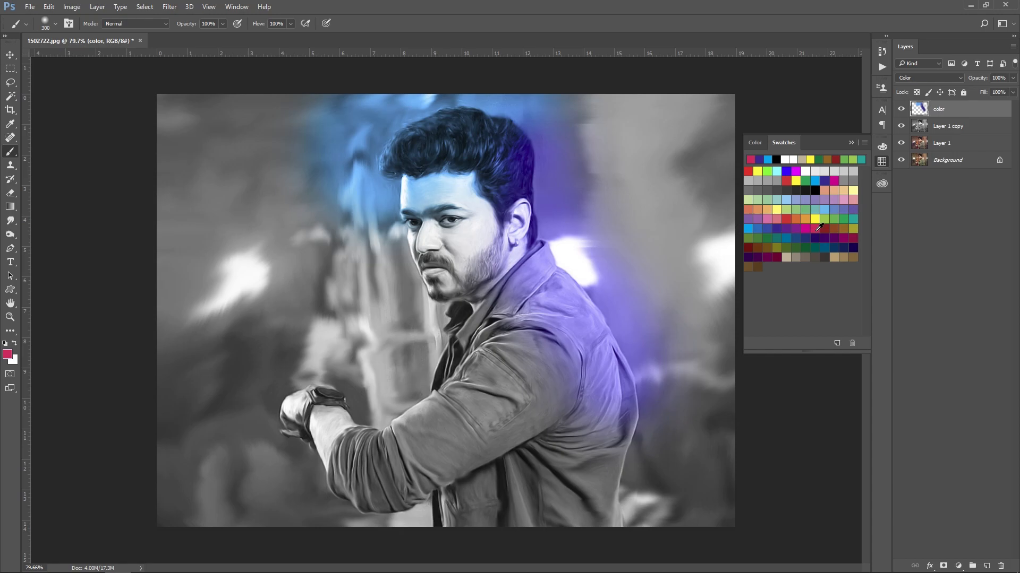
double_click(819, 227)
click(624, 191)
mouse_move(400, 300)
mouse_down()
mouse_move(362, 346)
mouse_move(329, 353)
mouse_move(280, 335)
mouse_move(239, 349)
mouse_move(282, 324)
mouse_up()
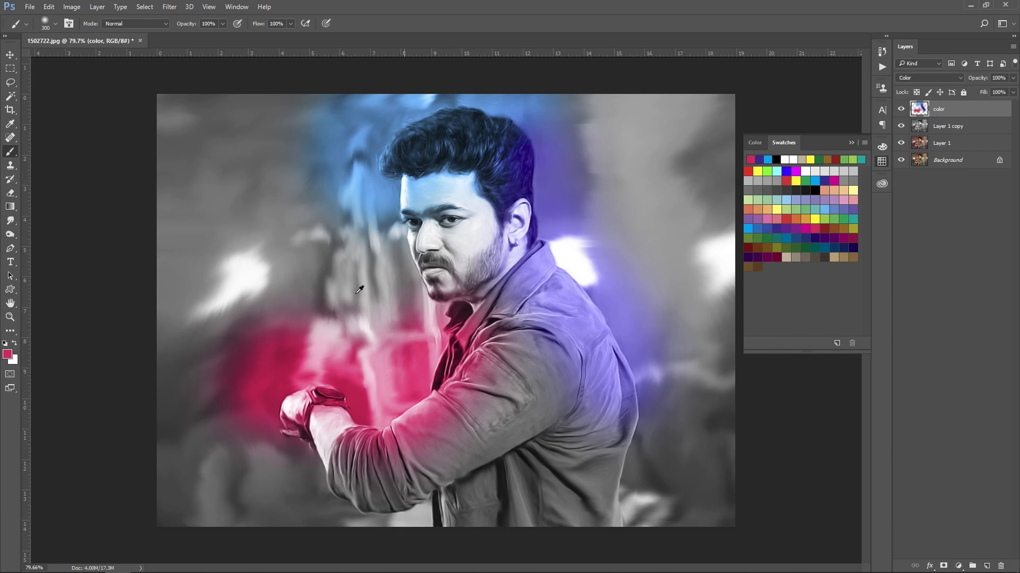
drag(386, 287, 386, 289)
- Paint green over the background in front of the face, between the blue and pink areas
double_click(832, 220)
click(624, 205)
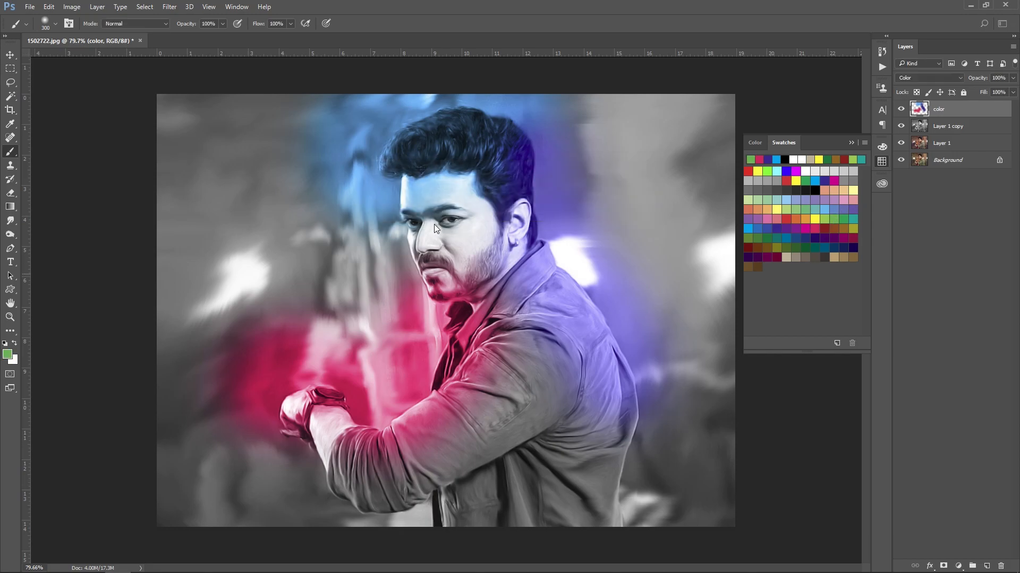
drag(356, 221, 348, 242)
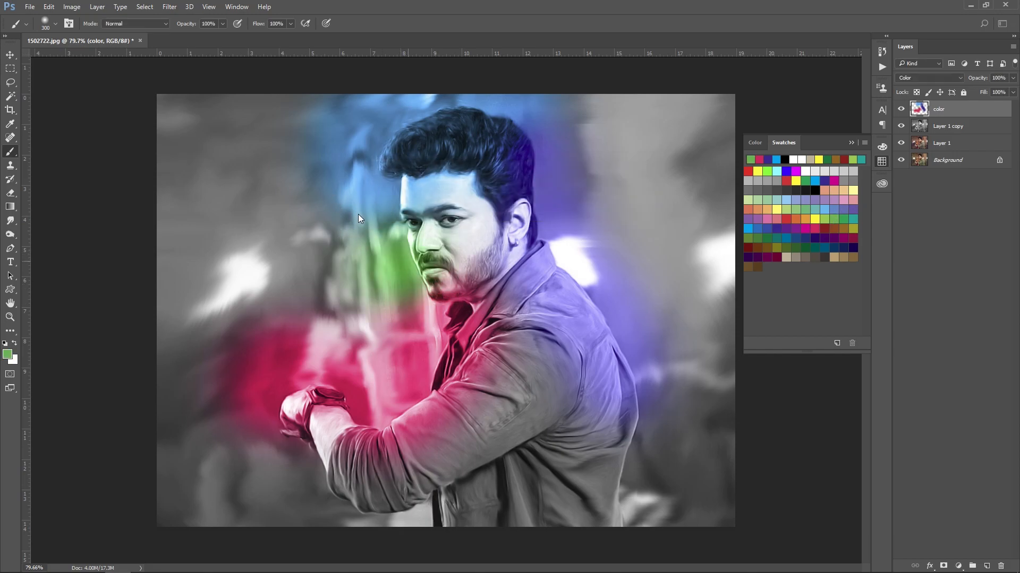
- Undo the last green stroke and repaint the face and the background in front of it green with a 400 px brush at 24% opacity
key(ctrl+z)
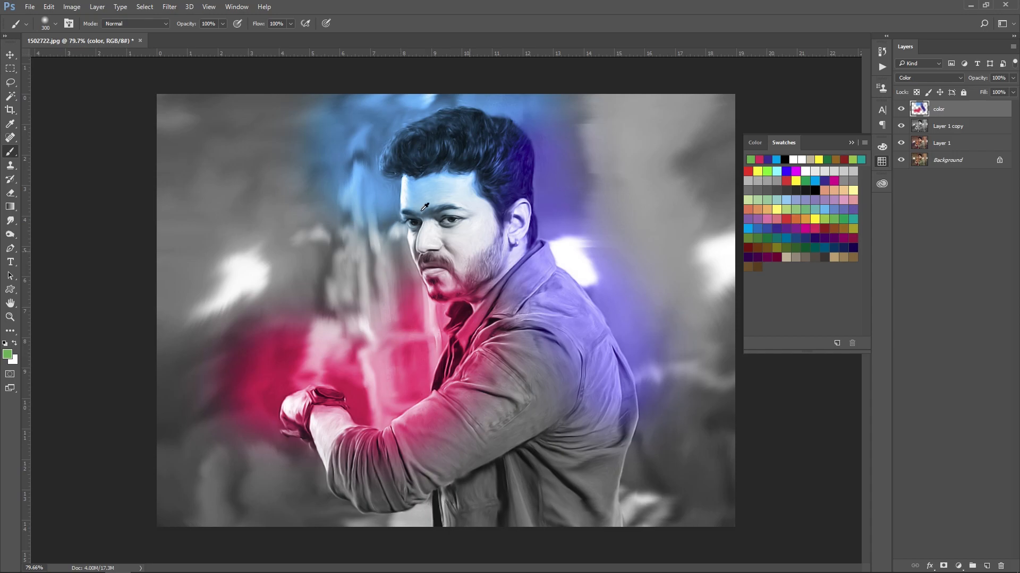
click(223, 24)
click(397, 196)
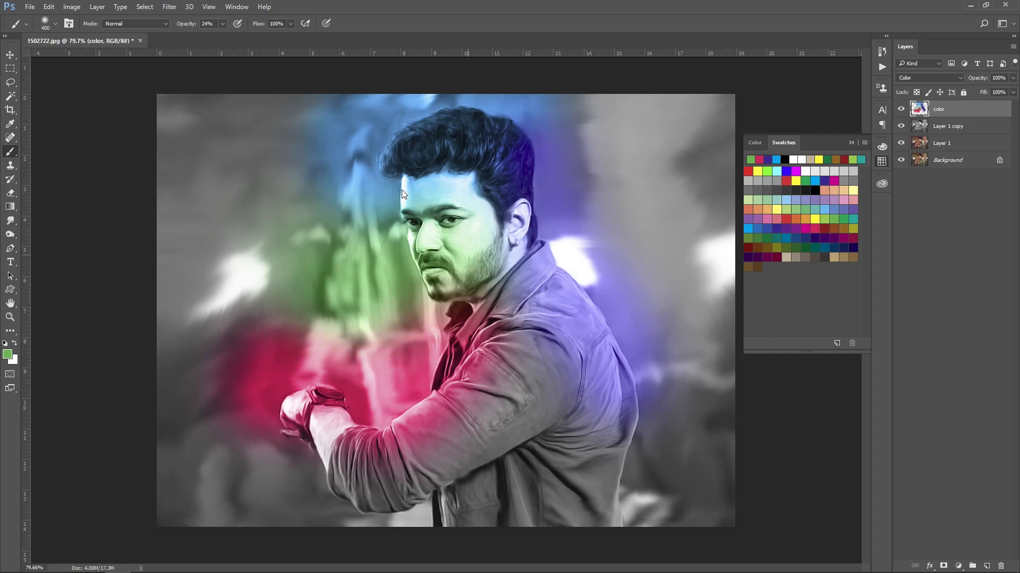
- Paint teal over the jacket and Pure Yellow over the upper-left background at 24% brush opacity
double_click(854, 218)
click(624, 191)
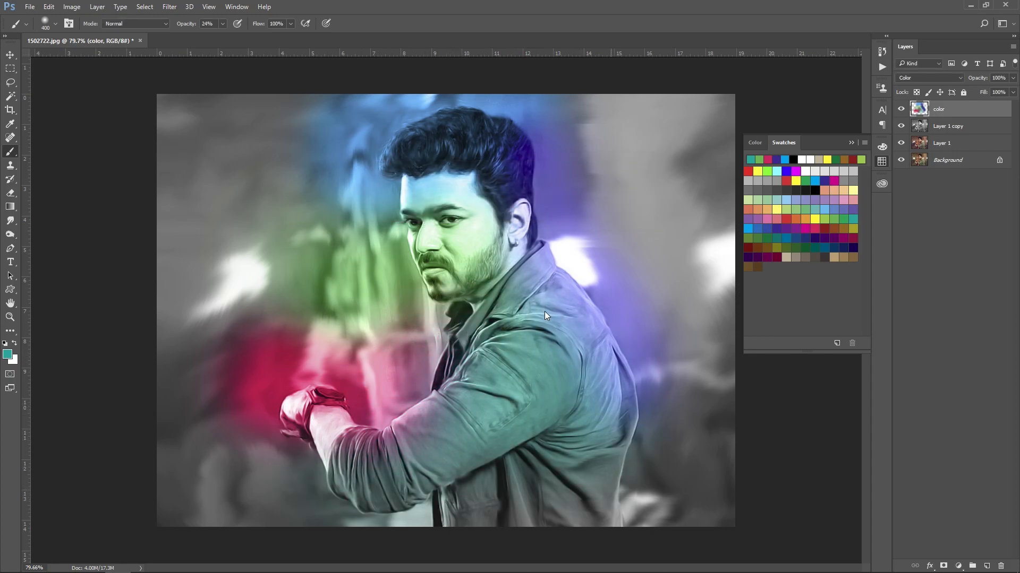
double_click(816, 219)
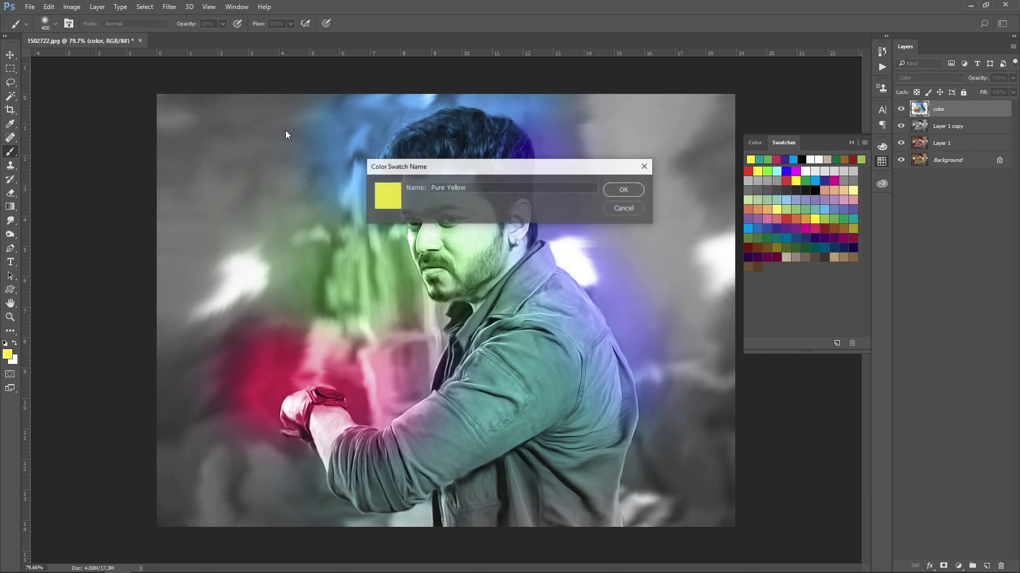
click(624, 190)
drag(161, 67, 168, 204)
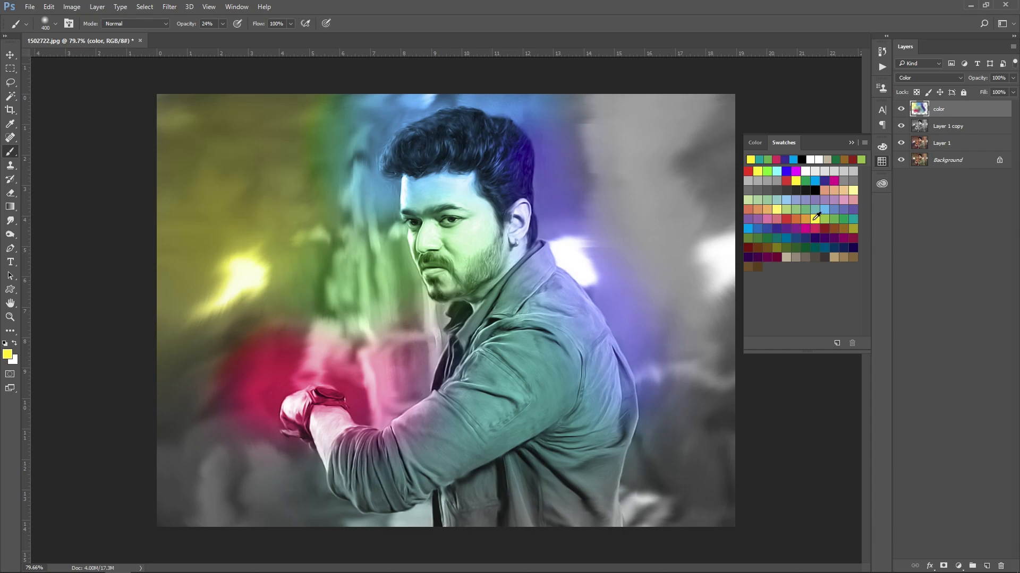
- Paint Pure Red over the background behind the man, along the image's right side
double_click(790, 221)
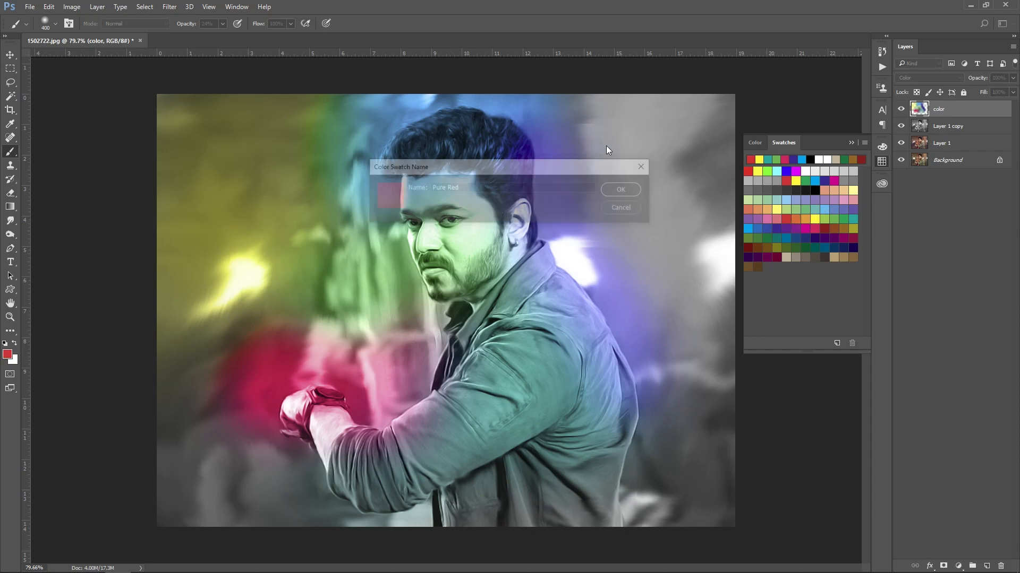
click(624, 190)
drag(580, 147, 589, 147)
mouse_move(627, 62)
mouse_down()
mouse_move(610, 203)
mouse_move(630, 297)
mouse_up()
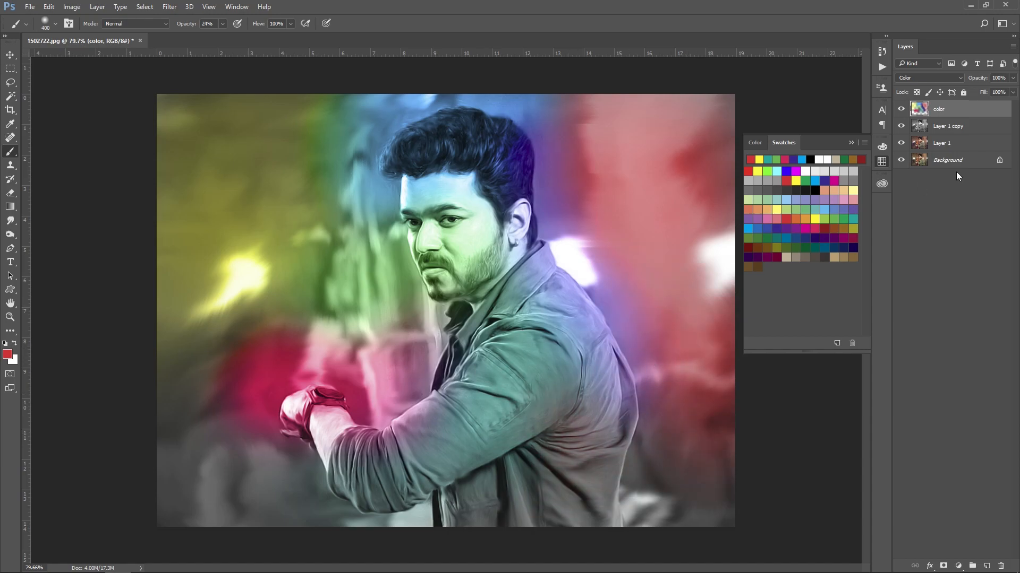
- At 74% brush opacity, paint dark violet over the lower-left background and sleeve, and yellow-green over the lower jacket and lower-right background
click(816, 235)
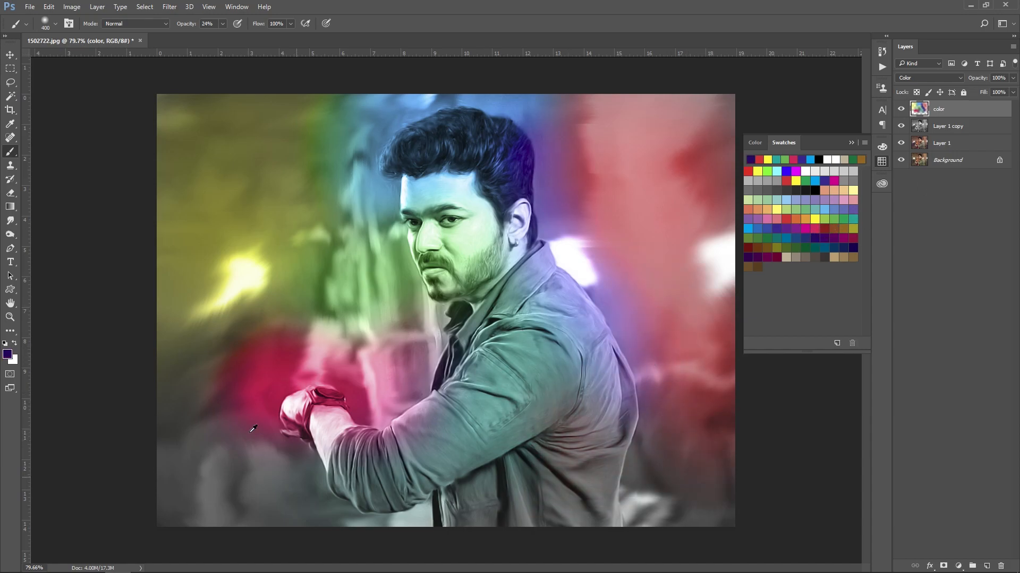
drag(224, 23, 225, 41)
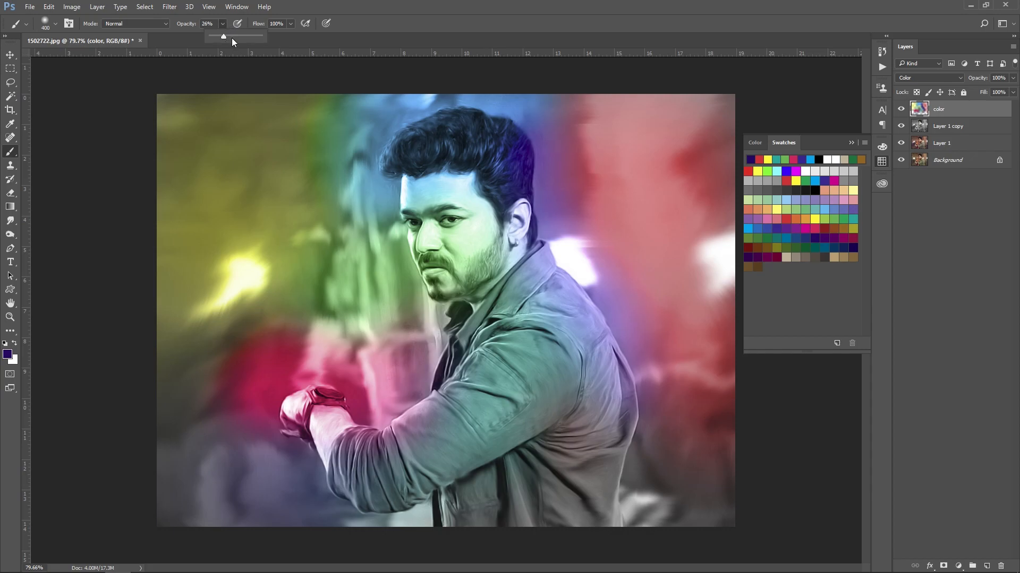
click(150, 435)
mouse_move(204, 406)
mouse_down()
mouse_move(142, 429)
mouse_move(313, 464)
mouse_move(378, 449)
mouse_up()
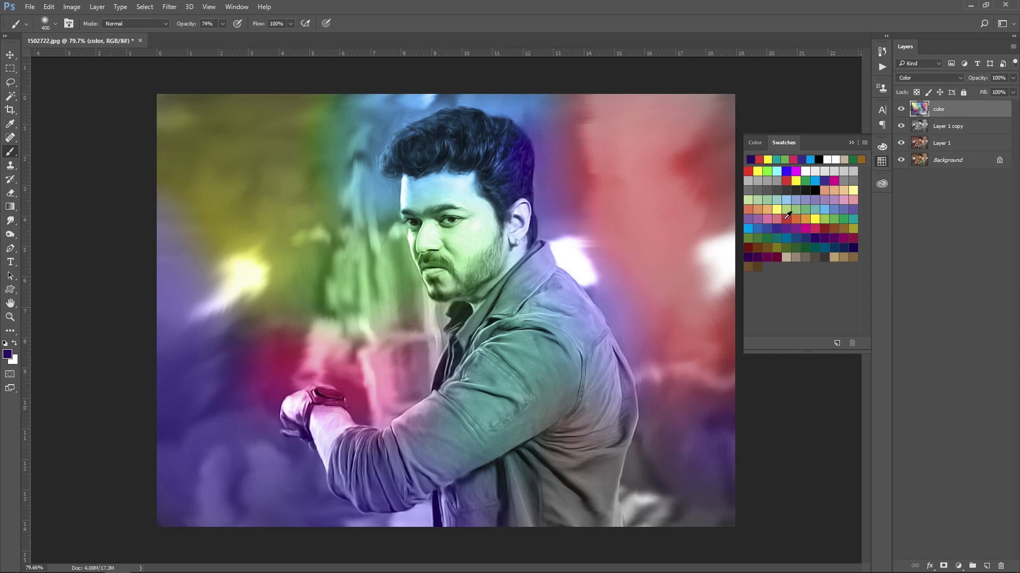
click(825, 219)
mouse_move(584, 451)
mouse_down()
mouse_move(449, 420)
mouse_move(533, 369)
mouse_move(541, 389)
mouse_move(546, 356)
mouse_move(599, 463)
mouse_up()
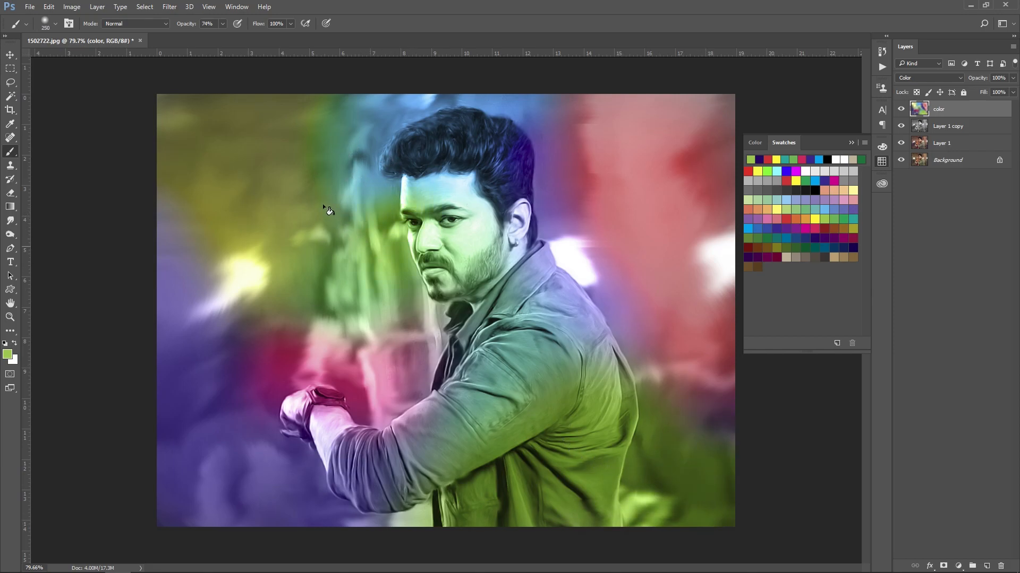
- Paint crimson pink over the background in front of the face and chin, enlarging the brush to 500 px
click(812, 229)
drag(318, 267, 370, 273)
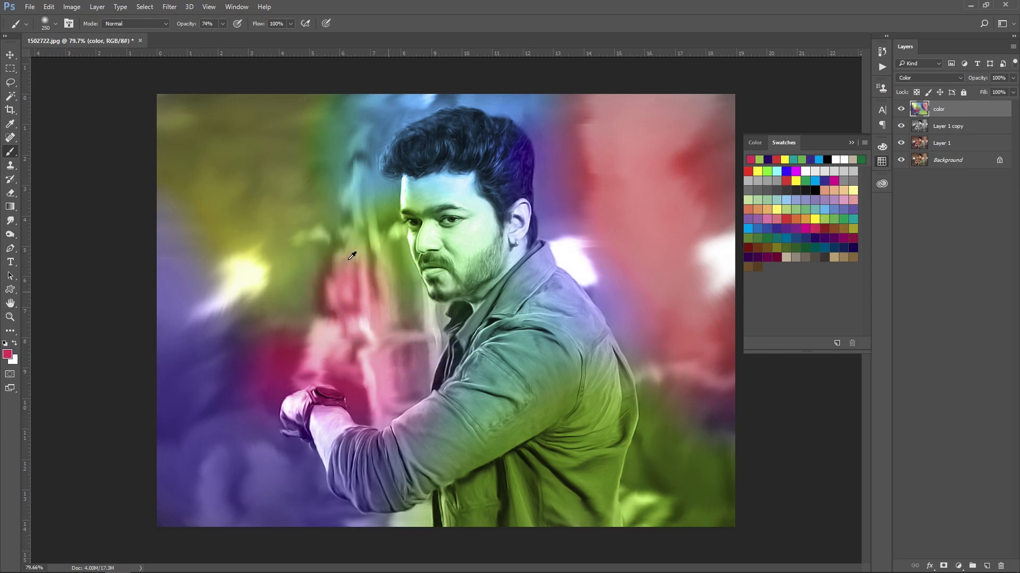
key(bracketright)
key(bracketright)
key(bracketright)
key(bracketright)
key(bracketright)
click(382, 287)
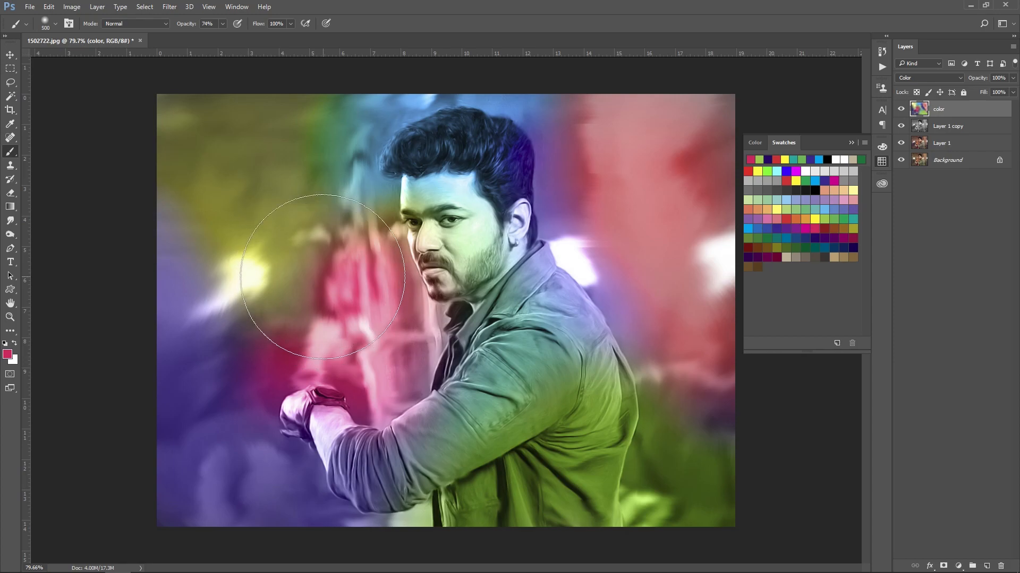
- Paint yellow over the background in front of the face, down toward the wrist and up beside the hair
click(816, 221)
mouse_move(343, 264)
mouse_down()
mouse_move(259, 276)
mouse_move(241, 305)
mouse_up()
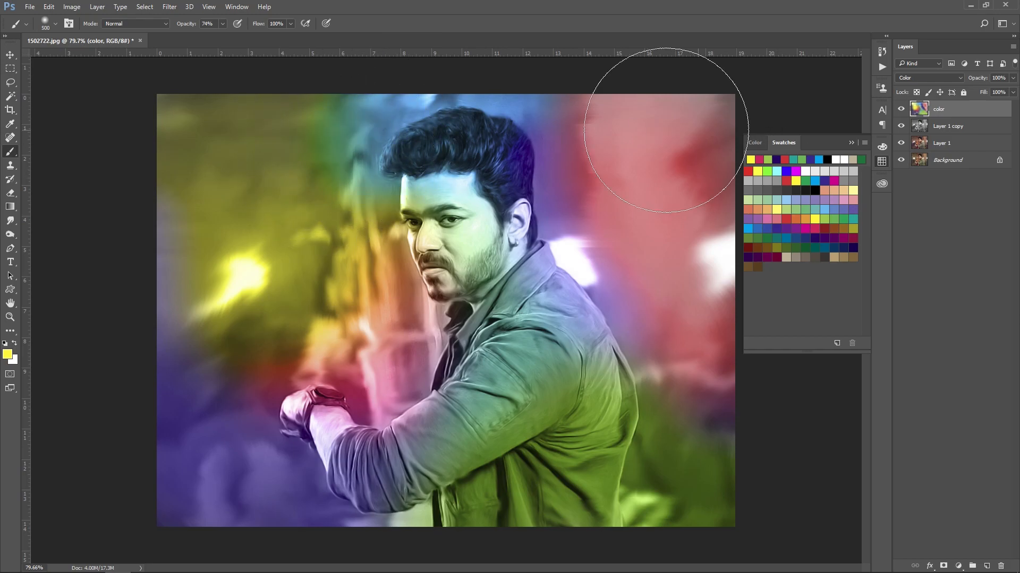
mouse_move(307, 136)
mouse_down()
mouse_move(295, 160)
mouse_move(262, 137)
mouse_up()
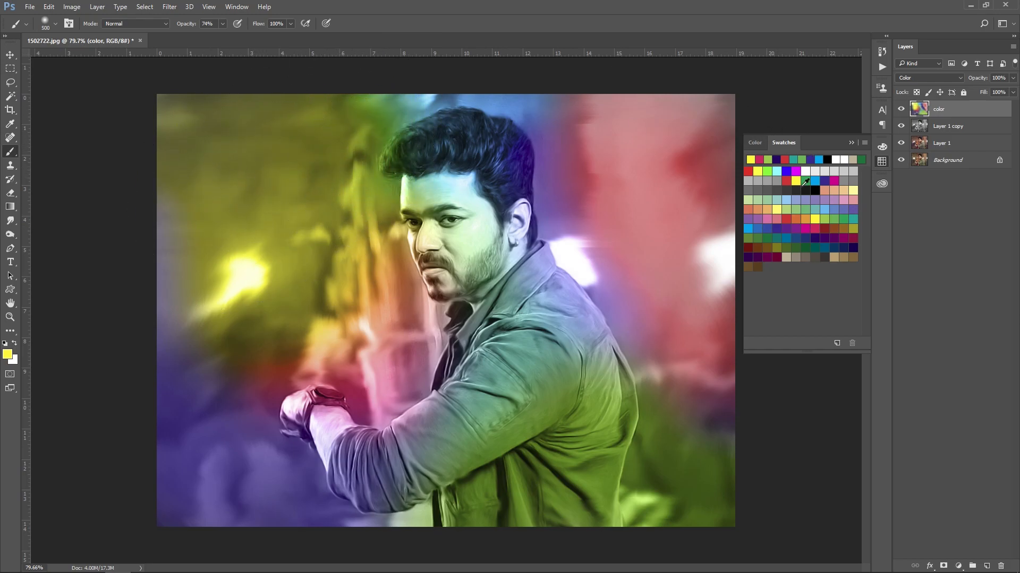
- Paint red over the background and wrist in front of the chest, and undo the red stroke over the hair
click(785, 219)
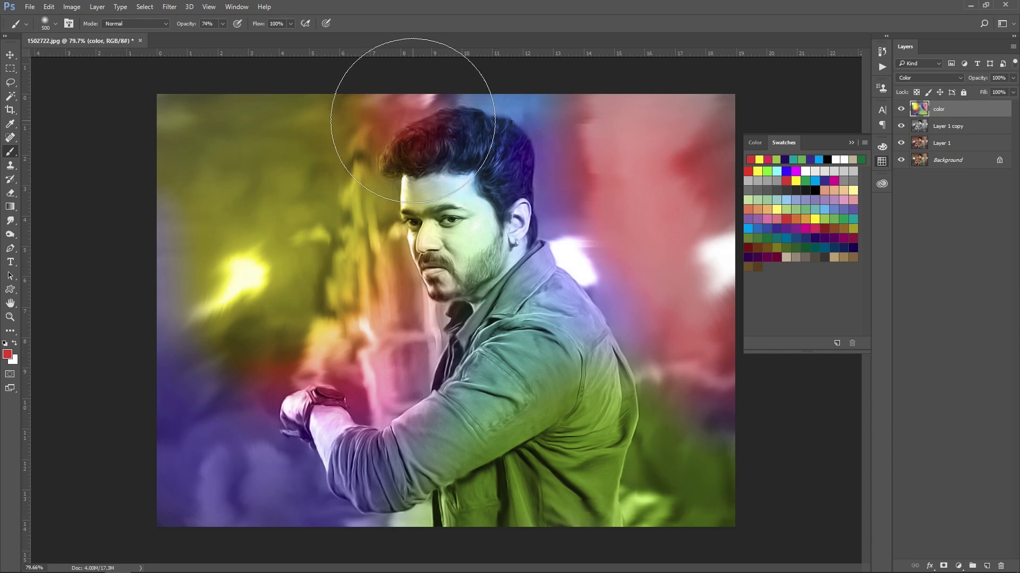
mouse_move(345, 388)
mouse_down()
mouse_move(446, 345)
mouse_move(381, 358)
mouse_move(452, 331)
mouse_move(435, 336)
mouse_move(429, 353)
mouse_move(378, 366)
mouse_move(405, 349)
mouse_up()
key(ctrl+z)
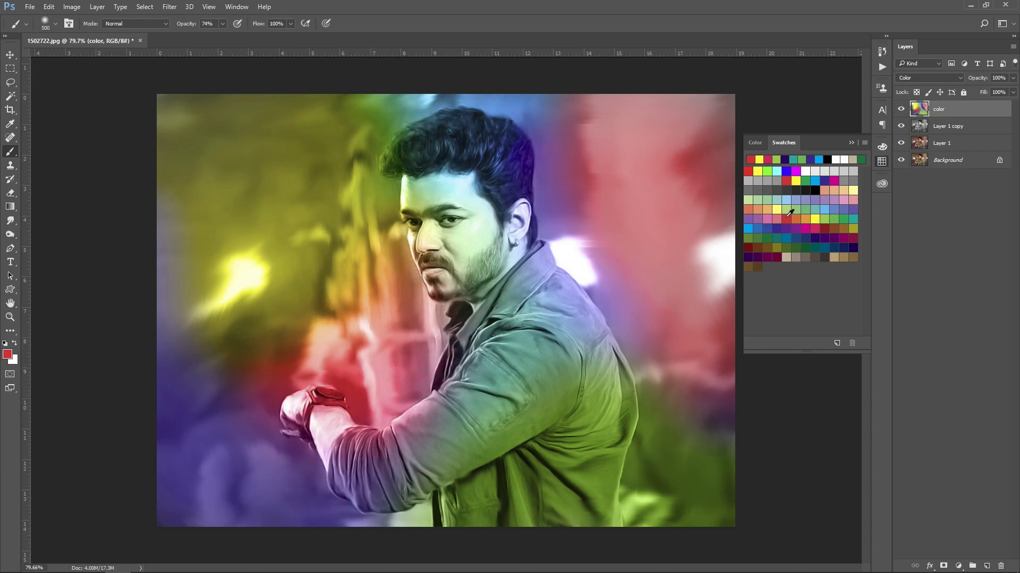
- Paint Pure Cyan over the back of the jacket and the background behind it with the 500 px brush
double_click(748, 227)
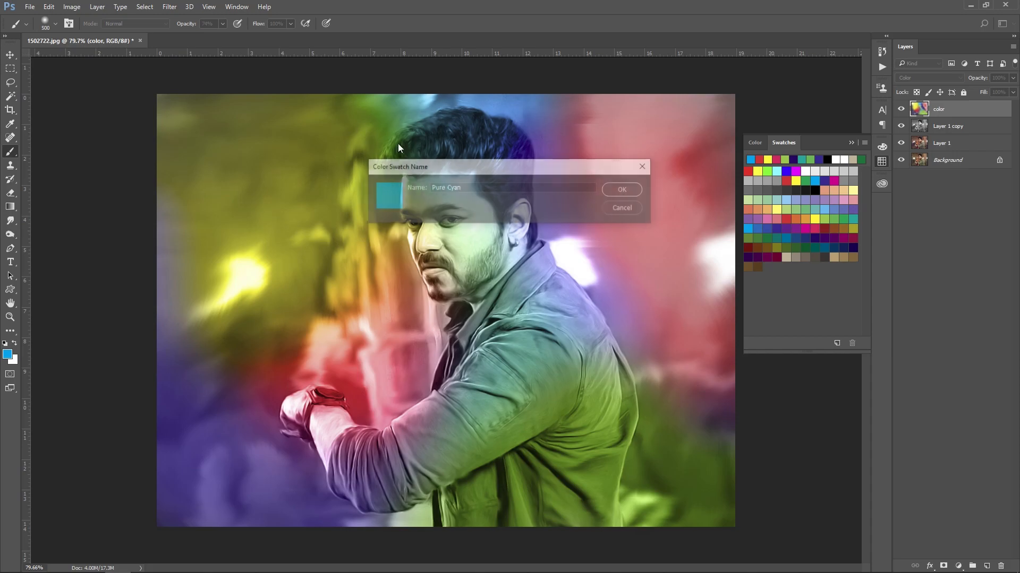
click(622, 190)
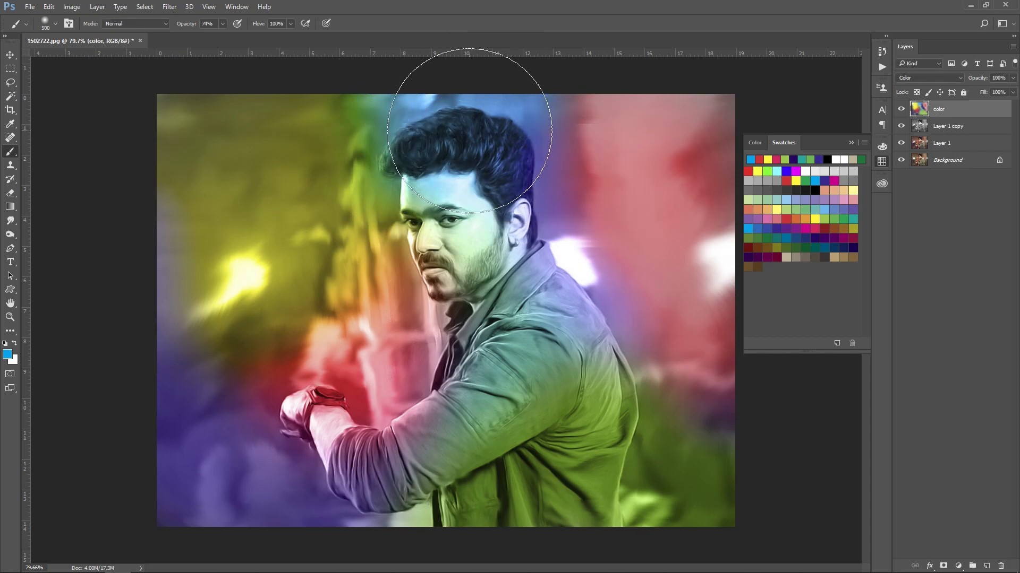
drag(599, 348, 600, 381)
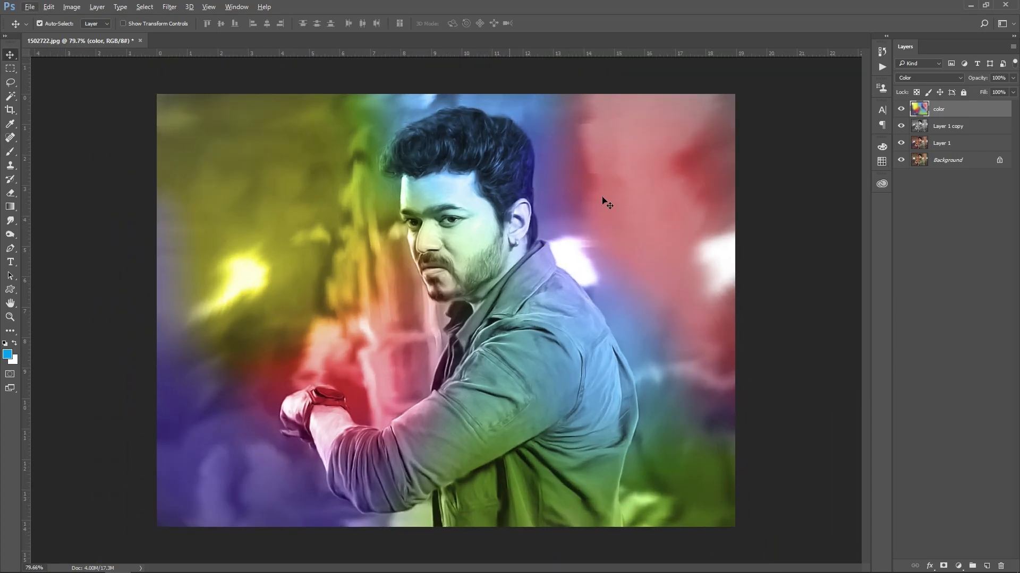
- Merge the color layer with Layer 1 copy, and compare the image with the merged layer hidden and shown
ctrl+click(965, 130)
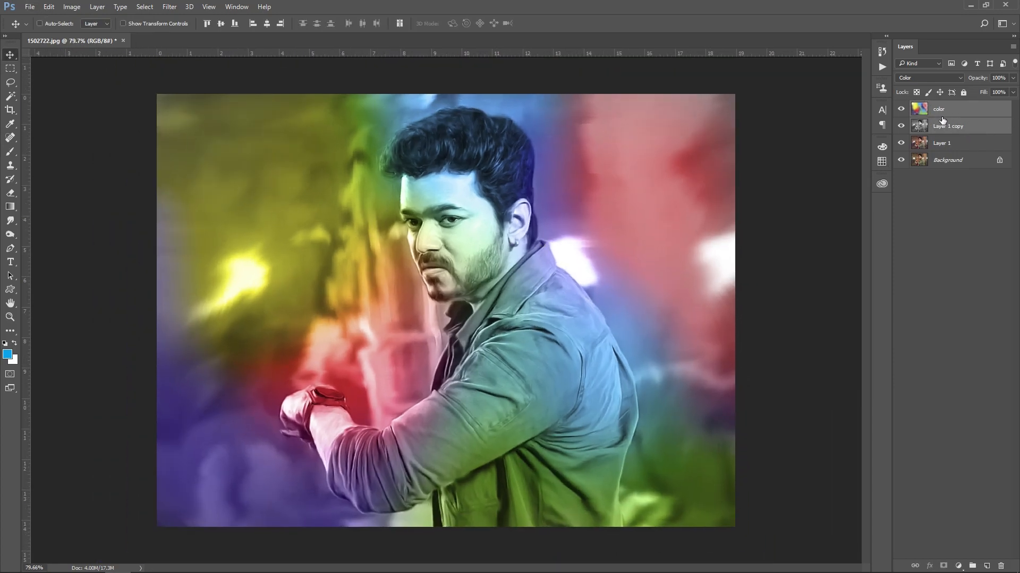
key(ctrl+e)
click(901, 110)
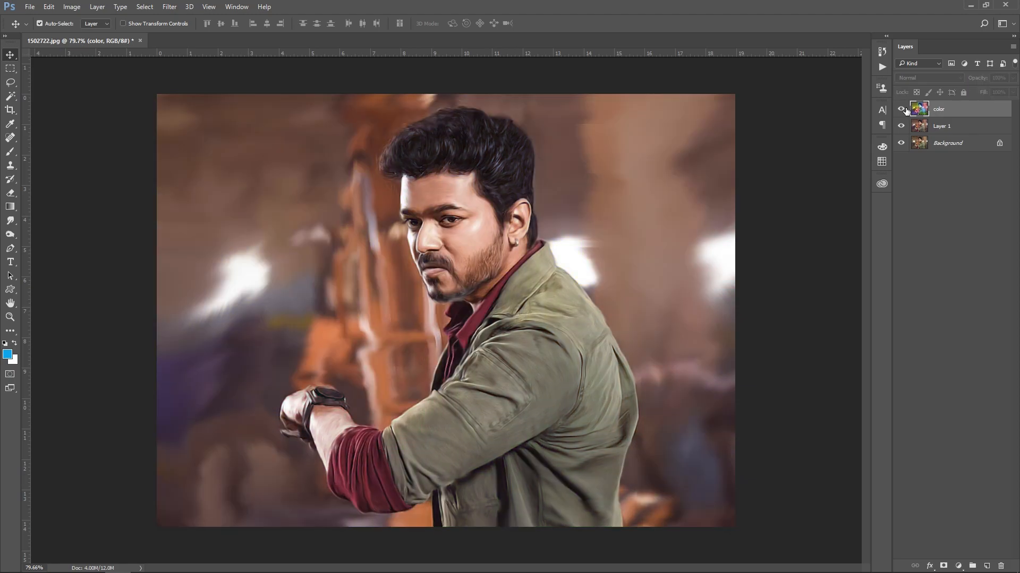
click(903, 110)
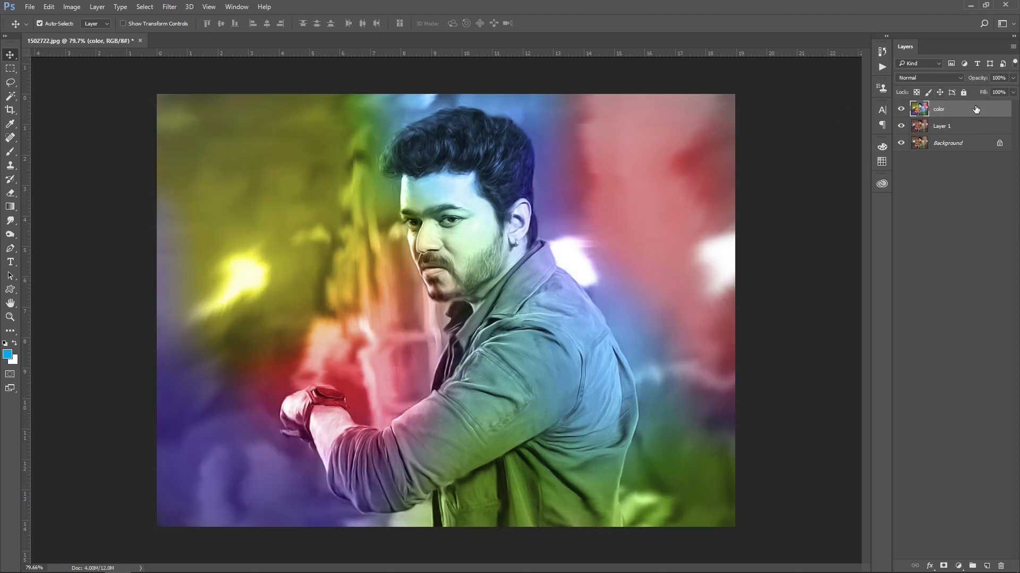
- Try the Screen, Lighten, Color and Normal blend modes on the merged color layer
click(916, 78)
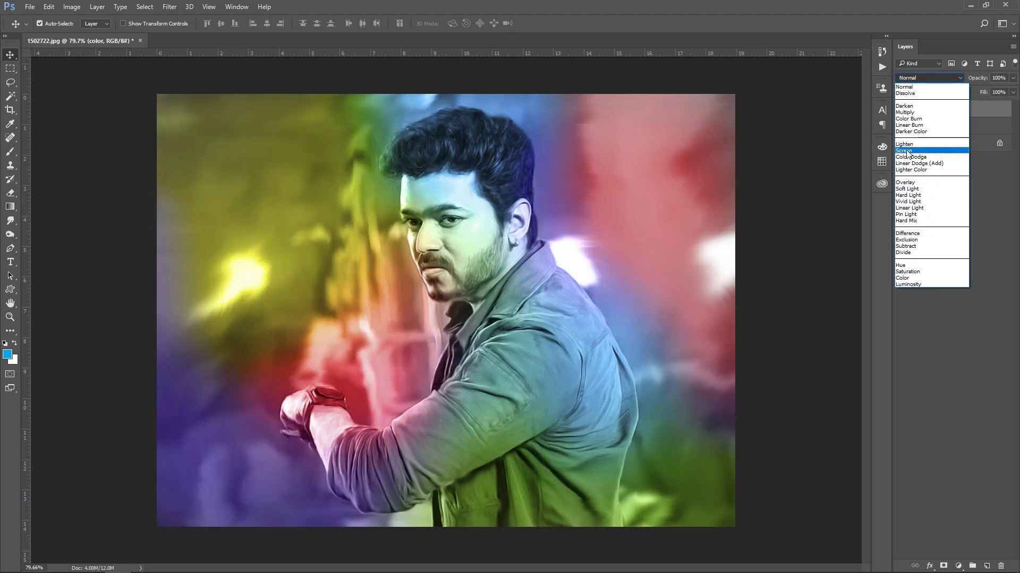
click(906, 152)
click(924, 77)
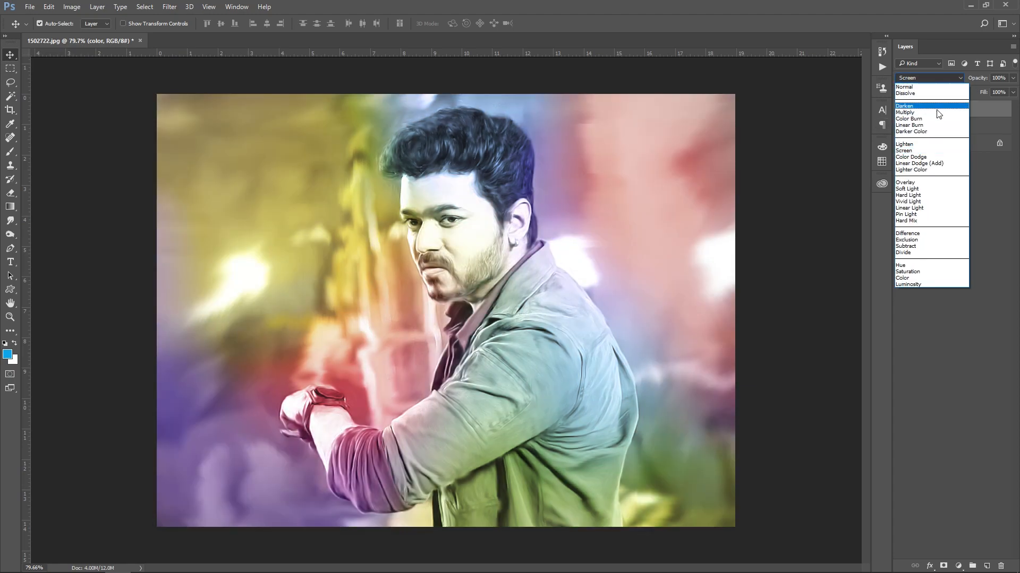
click(924, 144)
click(922, 78)
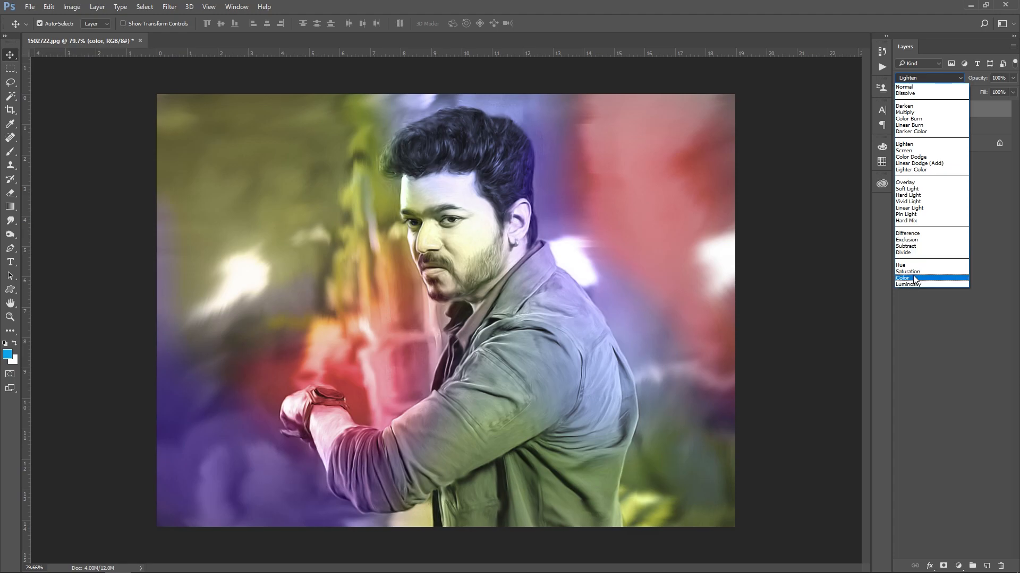
click(913, 276)
click(929, 78)
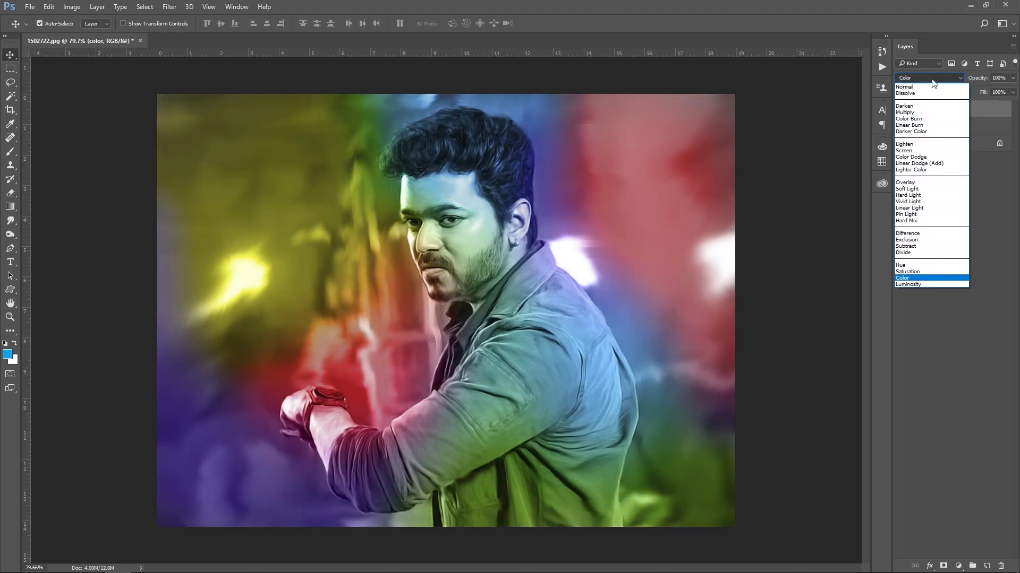
click(927, 87)
- Set the merged color layer's blend mode to Color and compare the image with the layer hidden and shown
click(930, 77)
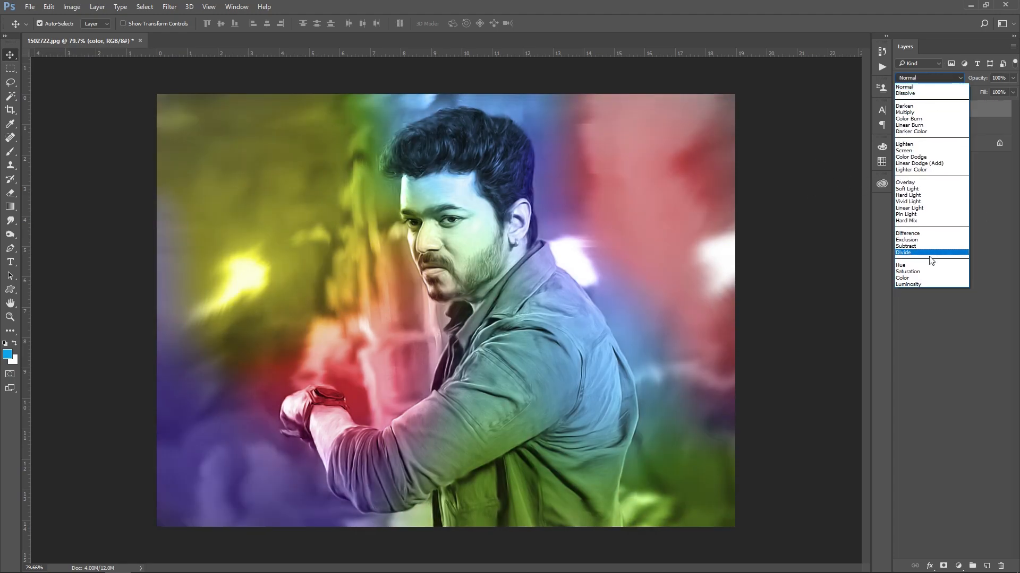
click(913, 278)
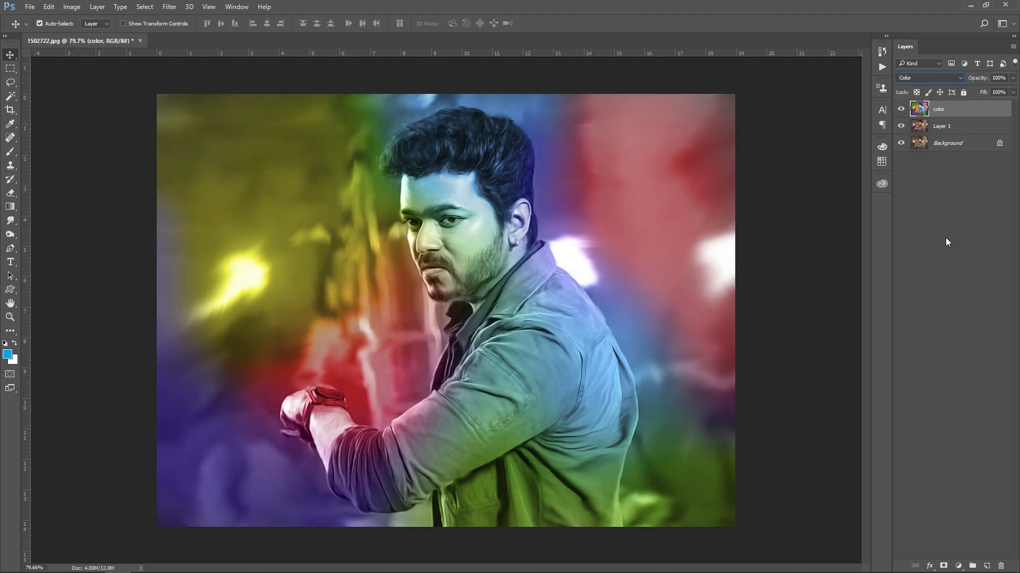
click(901, 109)
click(902, 109)
click(902, 109)
click(902, 109)
- Adjust the brightness of the merged color layer with Brightness/Contrast
scroll(519, 237, up, 2)
key(alt+i)
key(a)
key(c)
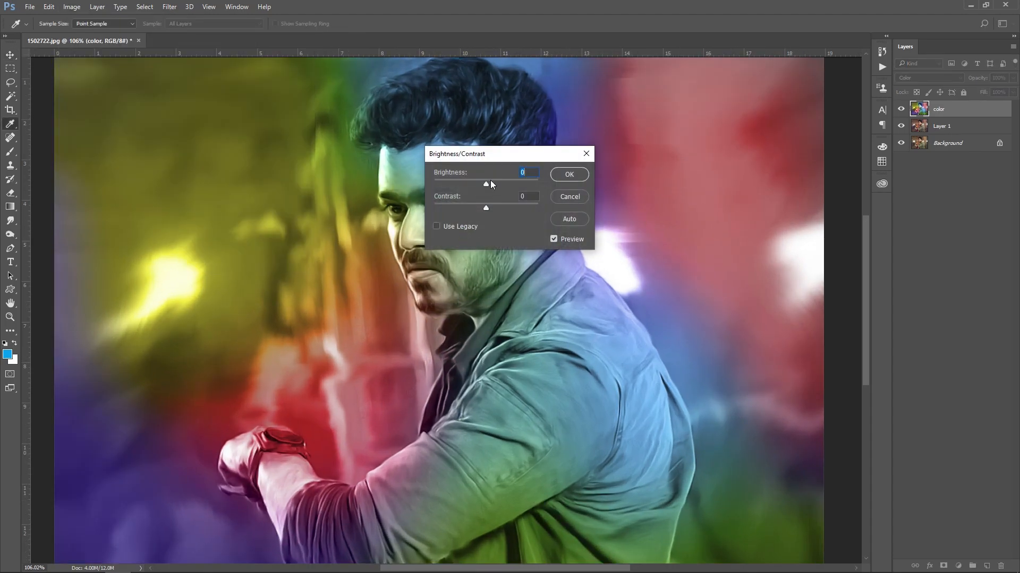
mouse_move(489, 184)
mouse_down()
mouse_move(506, 186)
mouse_move(489, 187)
mouse_up()
click(569, 174)
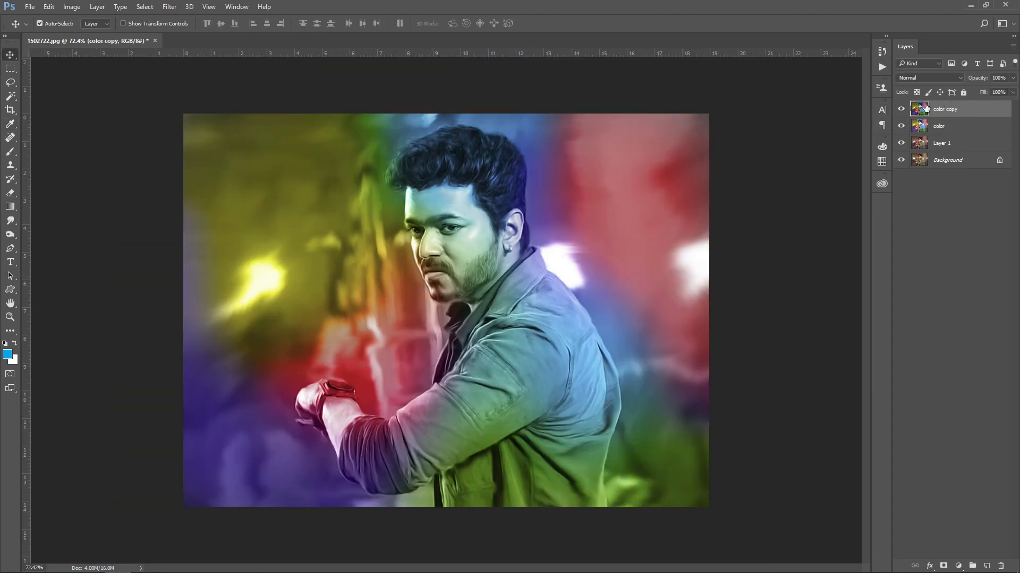
- Try a Lens Flare in the upper-left background on the color copy layer, and delete that layer
click(169, 7)
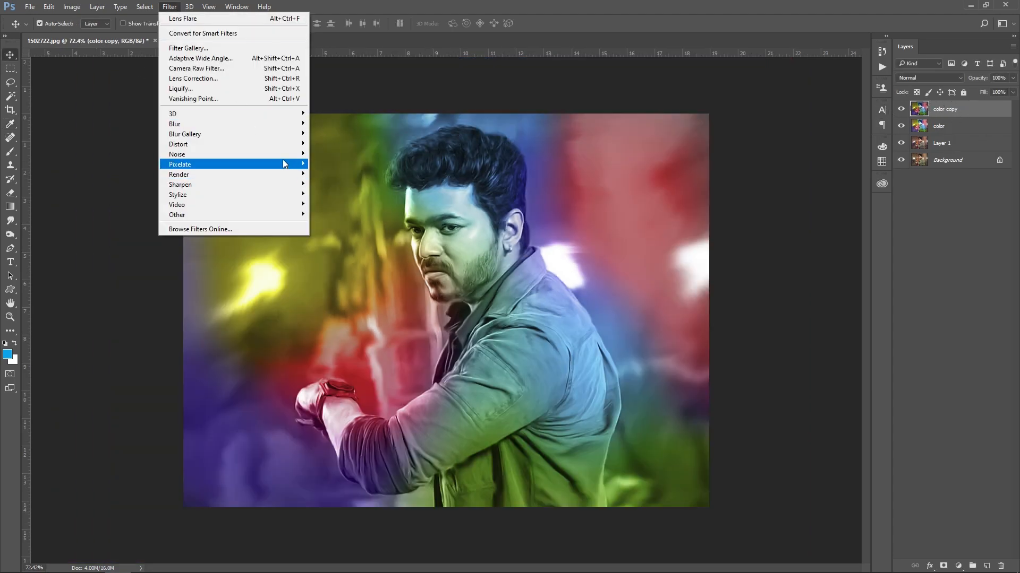
mouse_move(297, 174)
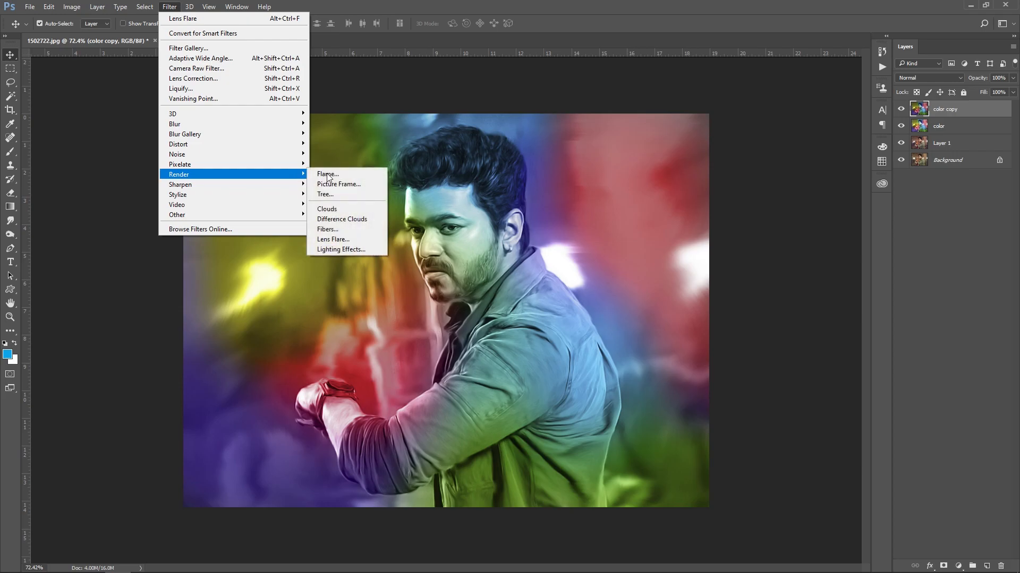
click(350, 239)
mouse_move(452, 292)
mouse_down()
mouse_move(429, 294)
mouse_move(447, 291)
mouse_up()
click(576, 141)
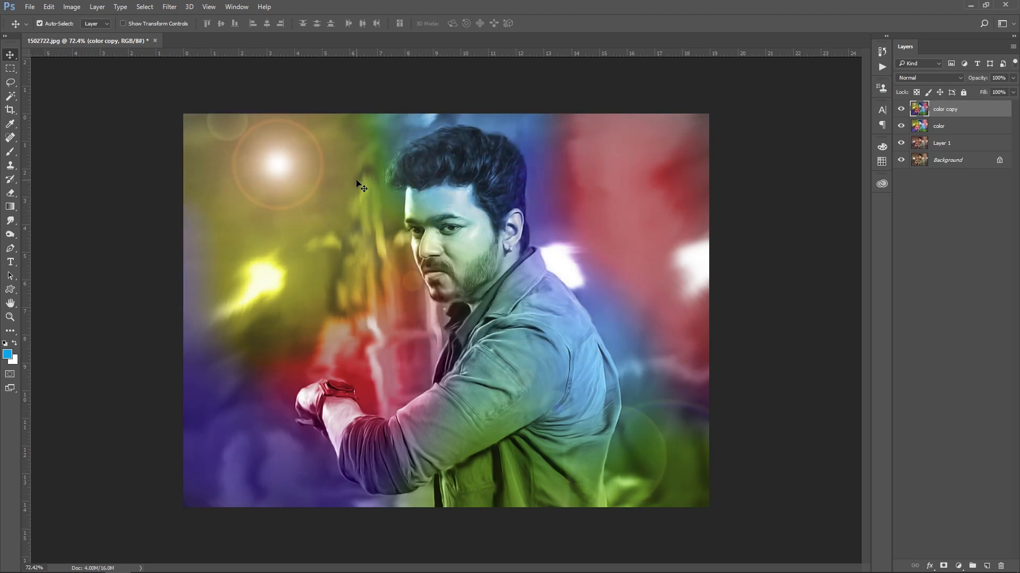
key(Delete)
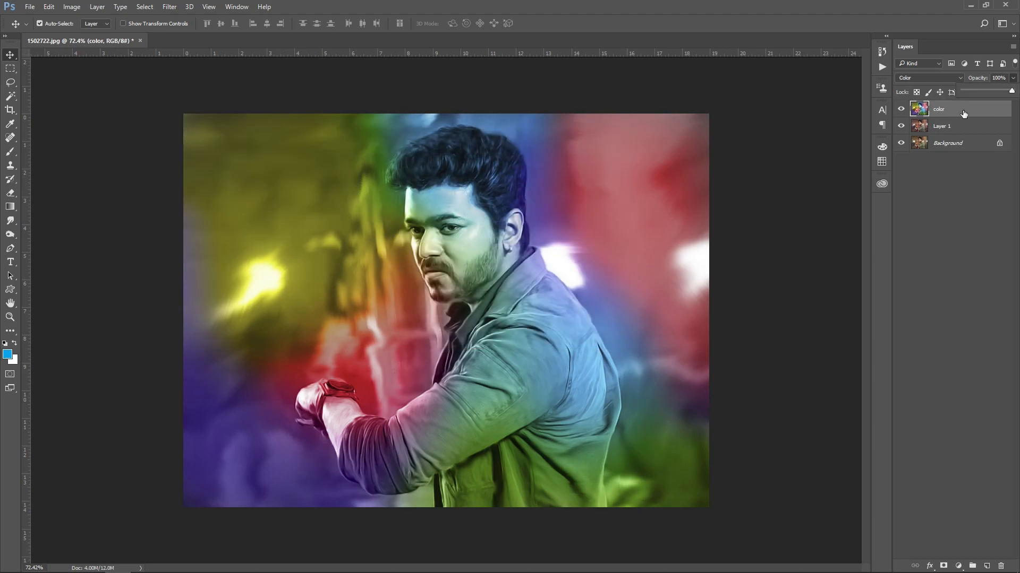
- Duplicate the color layer together with Layer 1 and merge the two copies into one layer
ctrl+click(962, 126)
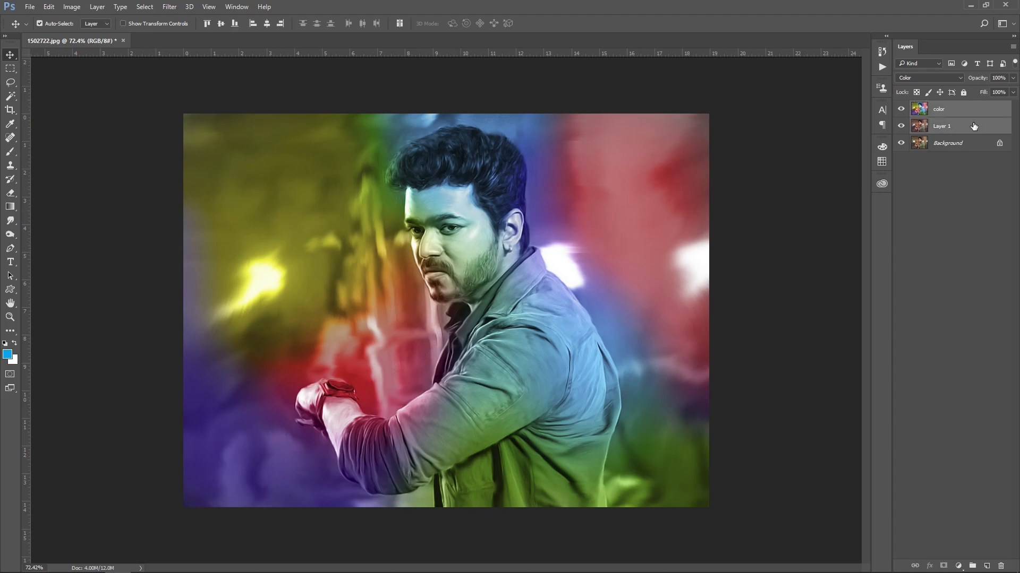
key(ctrl+j)
key(ctrl+e)
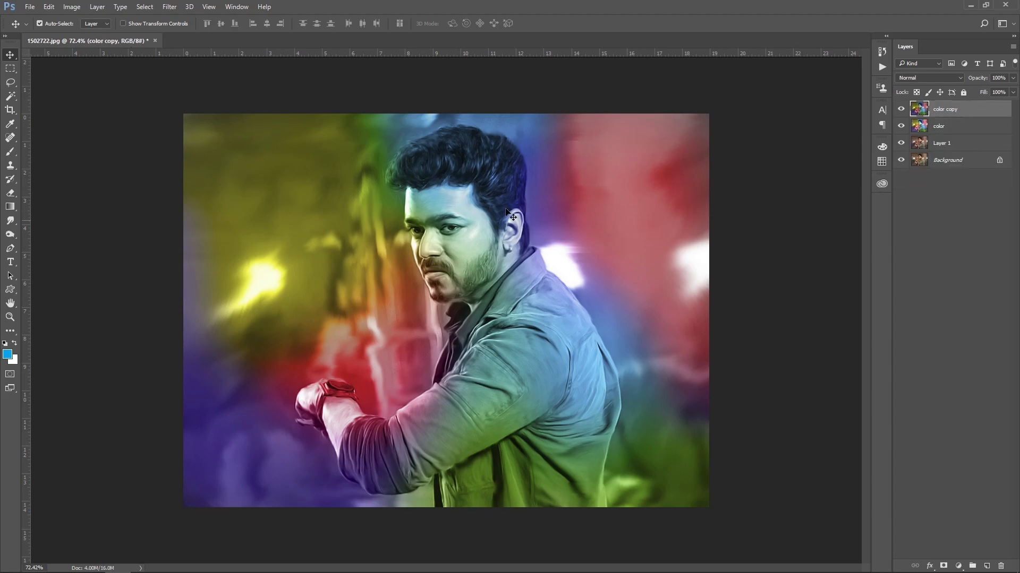
- Apply a Vibrance adjustment to the merged copy with vibrance +63 and saturation about +15
key(alt+i)
key(j)
key(v)
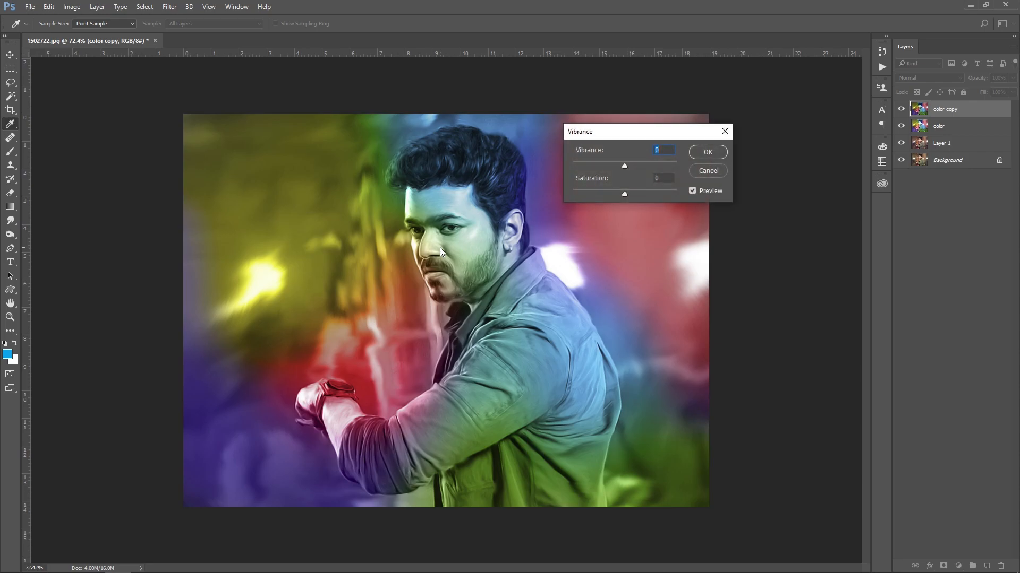
drag(624, 167, 637, 193)
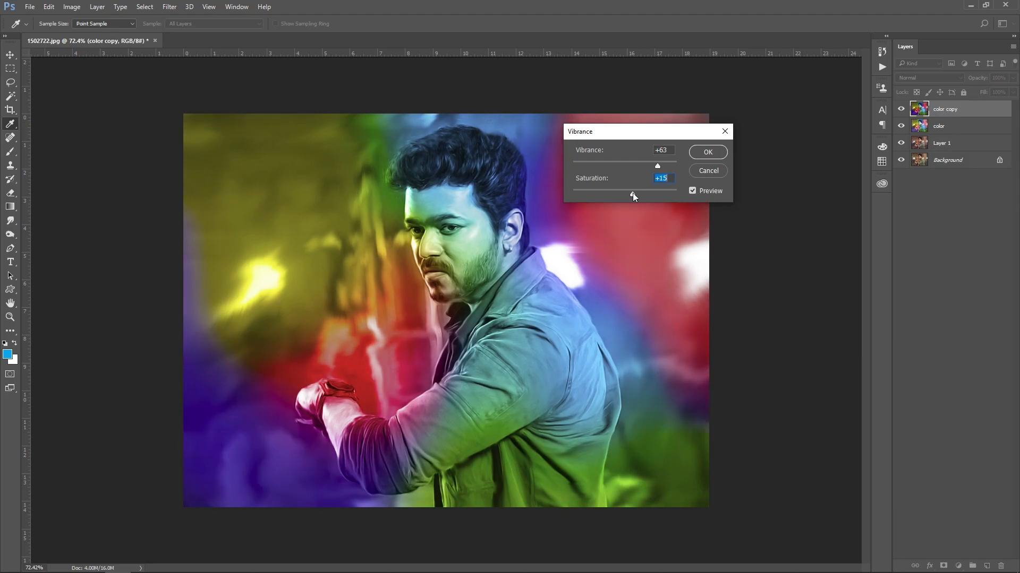
click(708, 152)
key(v)
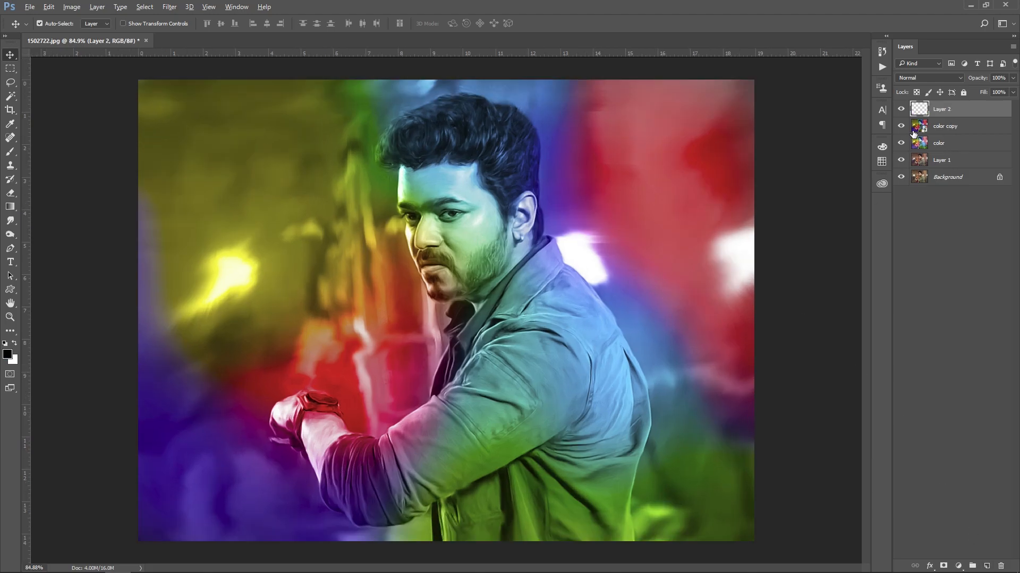
- Fill the new empty top layer with black and ready a soft round eraser brush
key(alt+BackSpace)
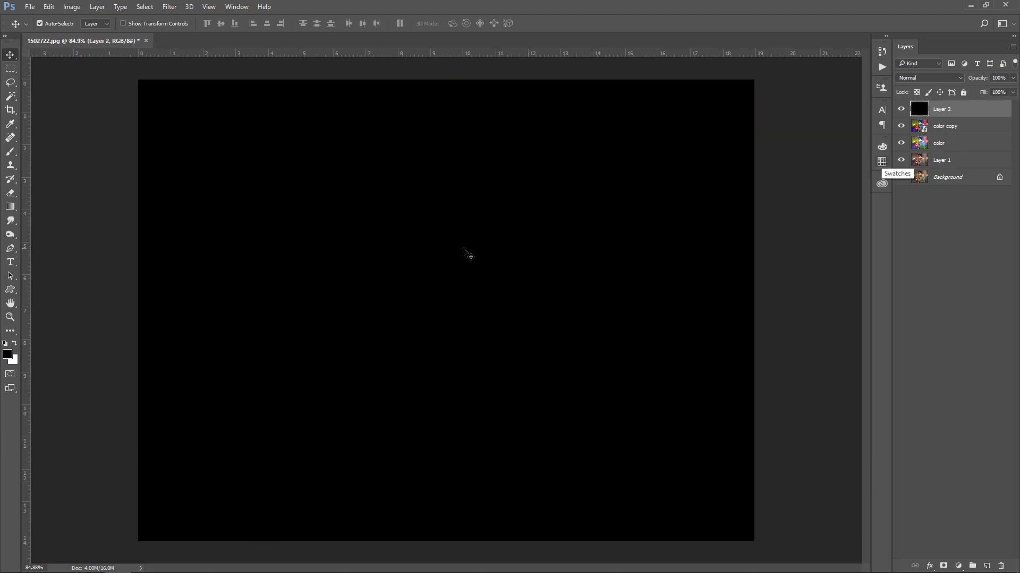
key(e)
key(alt+e)
key(Escape)
right_click(422, 231)
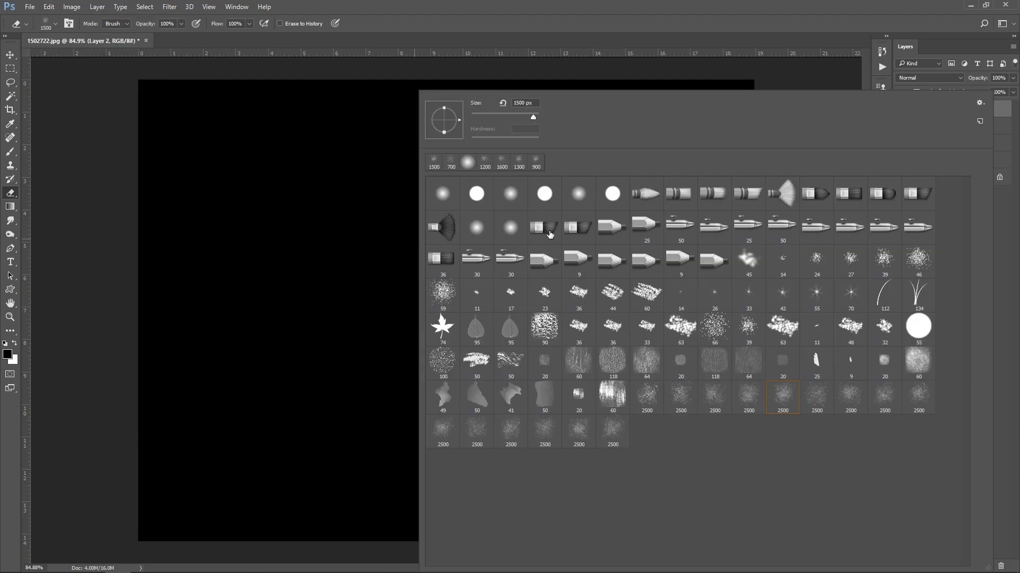
key(Return)
key(v)
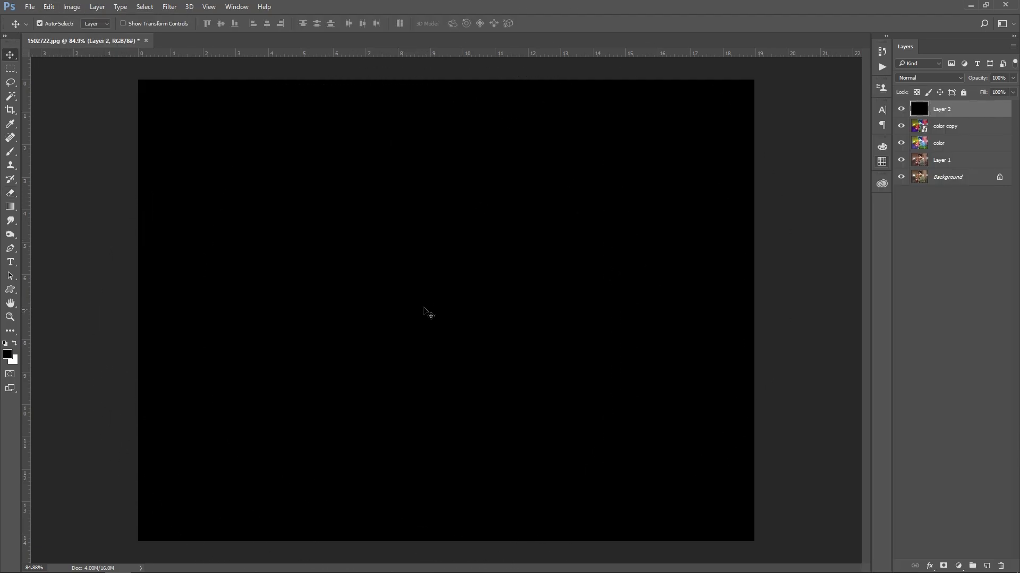
- Erase the middle of the black layer once with a soft eraser about 1300 px wide
key(e)
key(bracketleft)
key(bracketleft)
key(bracketleft)
key(bracketleft)
key(bracketleft)
key(bracketleft)
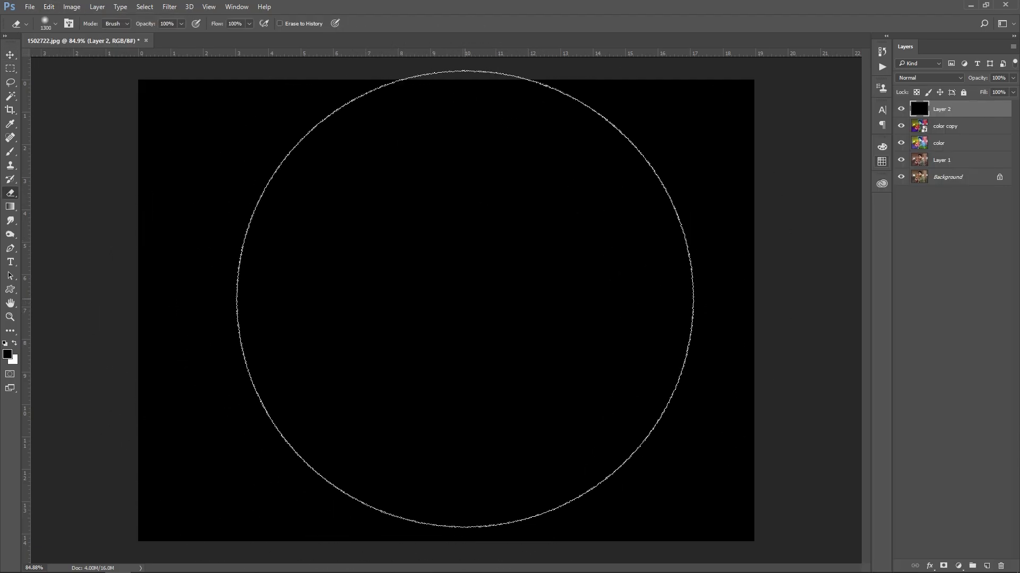
key(bracketleft)
click(454, 307)
- Erase the black over the face, hair and shoulder with a smaller soft eraser, about 700 px
key(bracketleft)
key(bracketleft)
key(bracketleft)
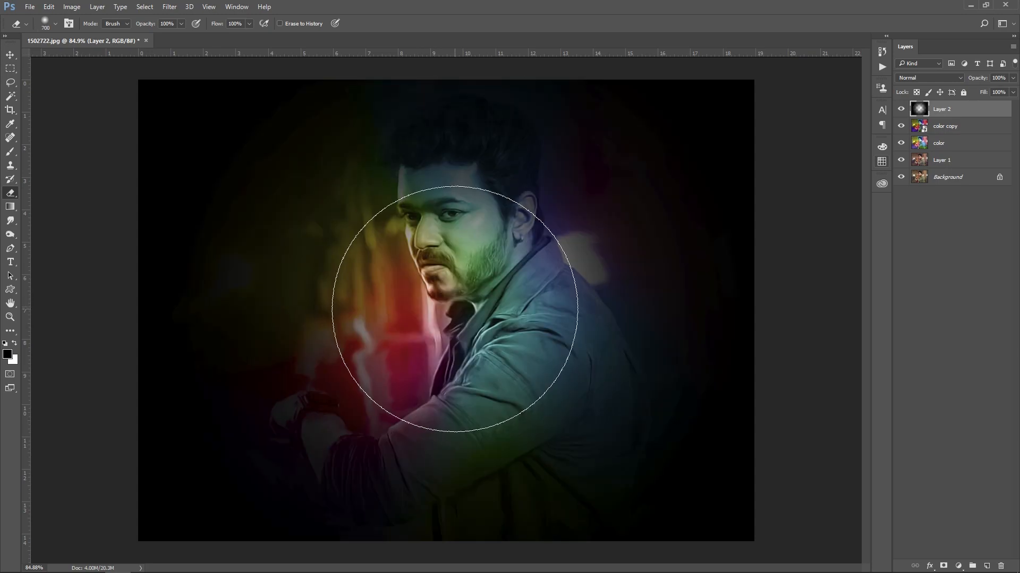
click(465, 285)
click(441, 214)
key(bracketright)
key(bracketright)
key(bracketright)
key(bracketright)
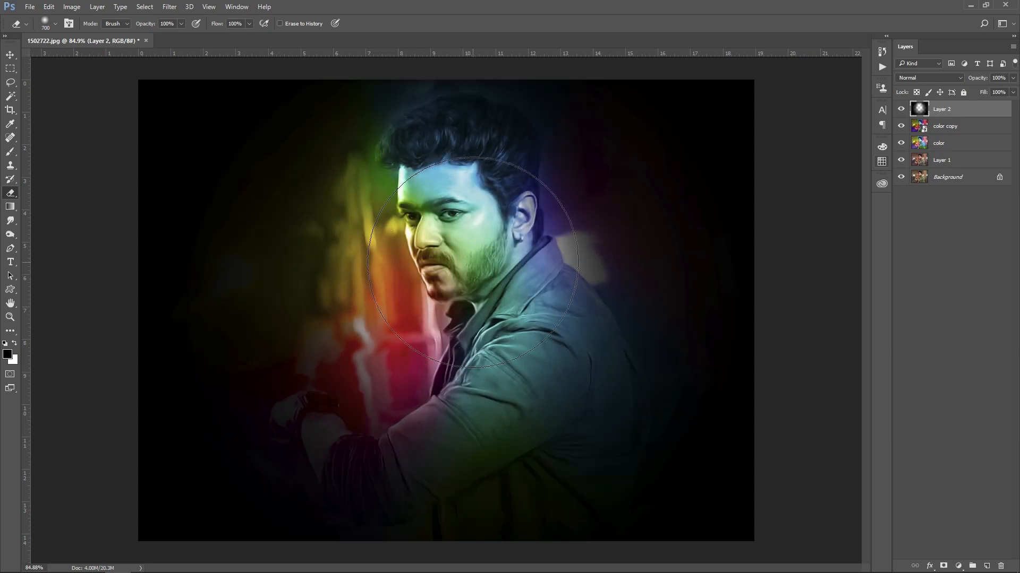
click(475, 236)
- Erase the black over the sleeves and lower jacket, reducing the soft eraser to 600 px
click(477, 379)
key(bracketleft)
key(bracketleft)
click(480, 436)
click(484, 464)
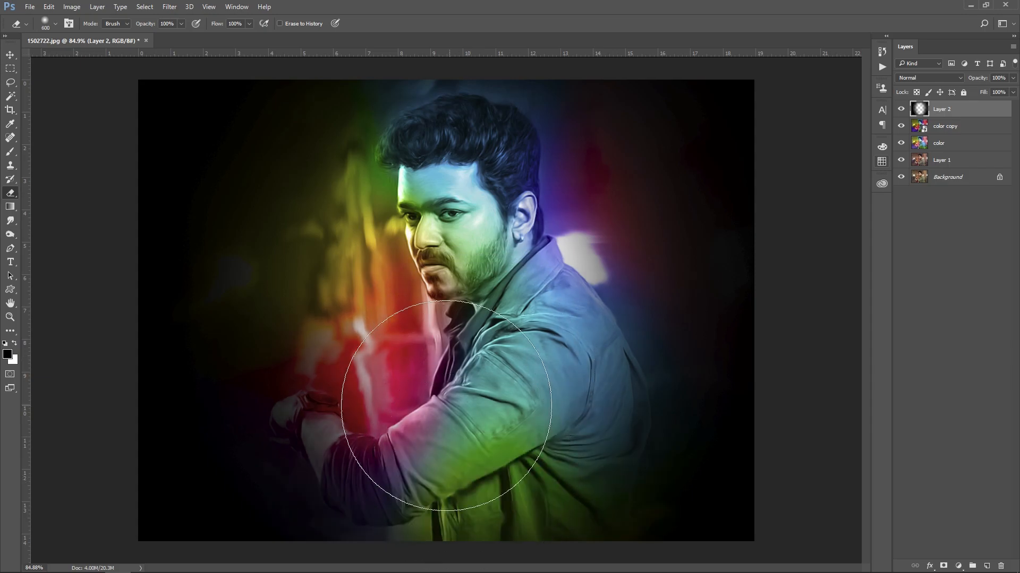
click(424, 445)
click(415, 461)
- Erase the black around the wrist and the background beside the figure, and compare the vignette layer hidden and shown
click(383, 239)
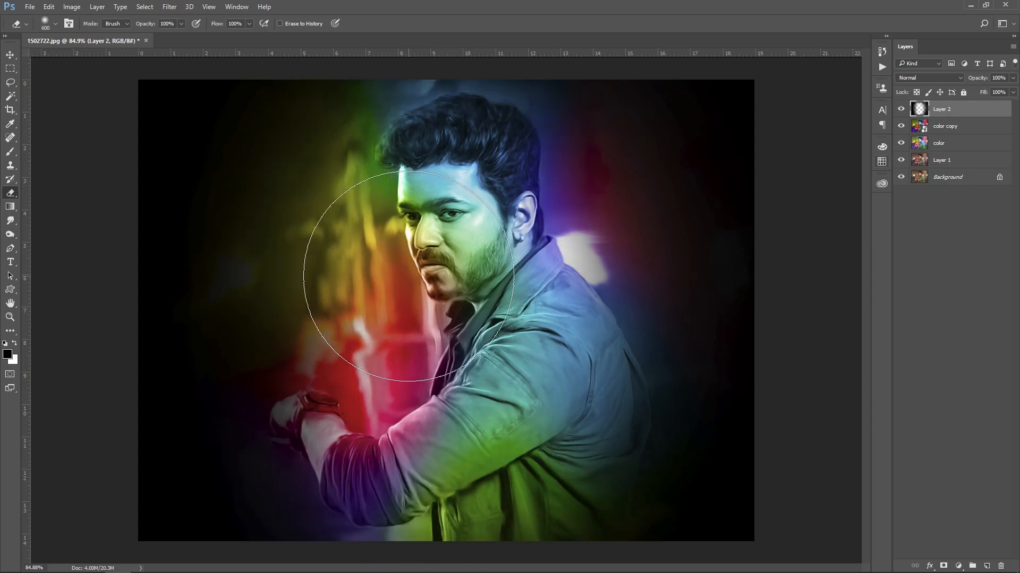
click(353, 340)
click(319, 173)
click(402, 421)
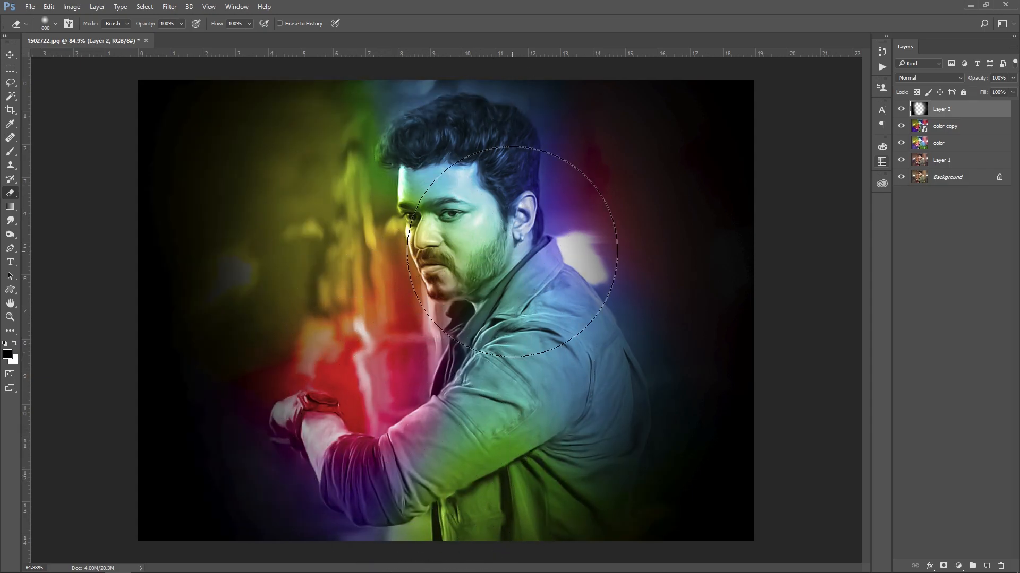
click(498, 133)
click(501, 414)
click(901, 109)
click(901, 109)
- Add a Color Balance adjustment layer and shift the midtones' Cyan-Red value to +95
click(958, 566)
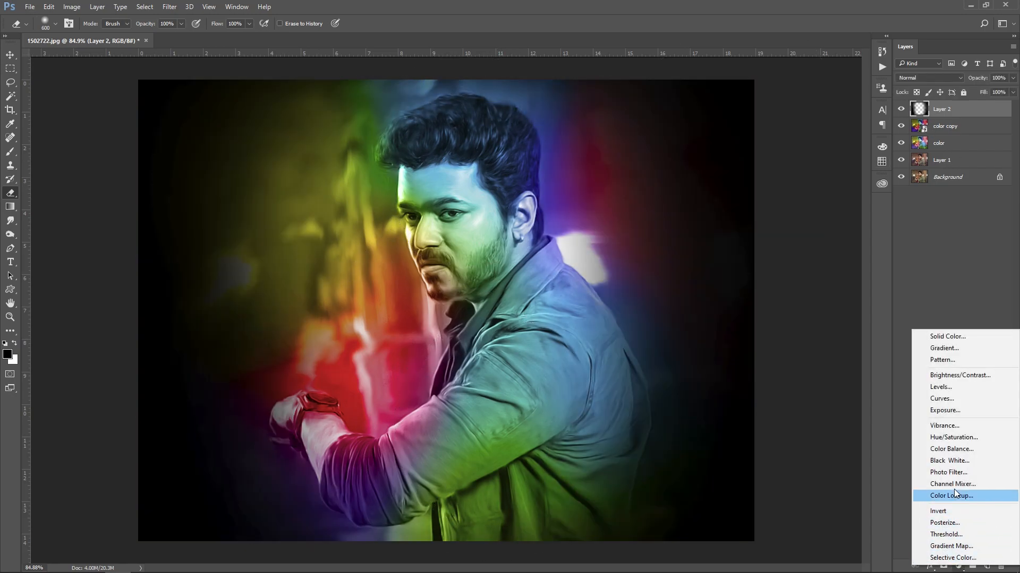
click(962, 450)
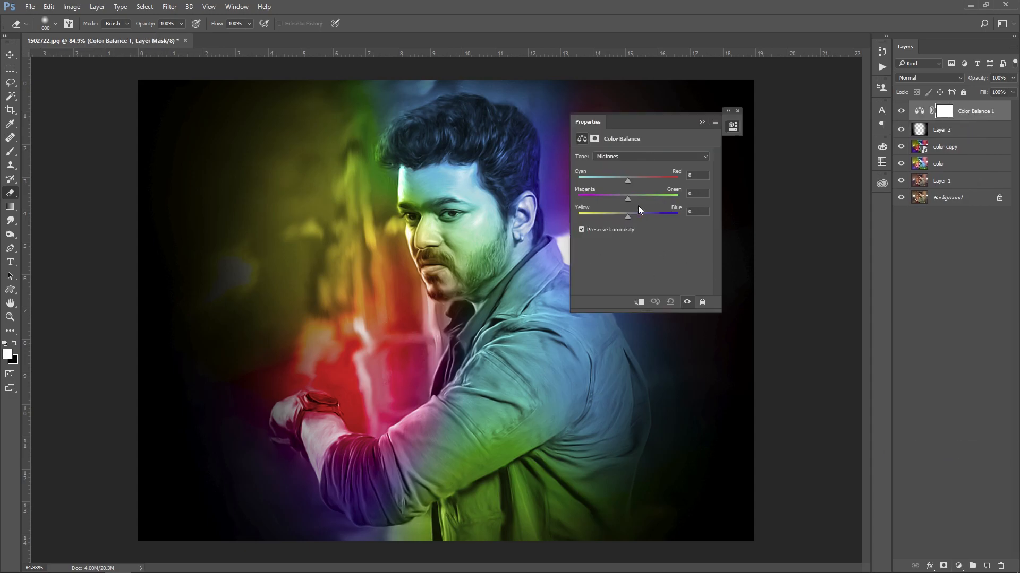
drag(628, 181, 675, 182)
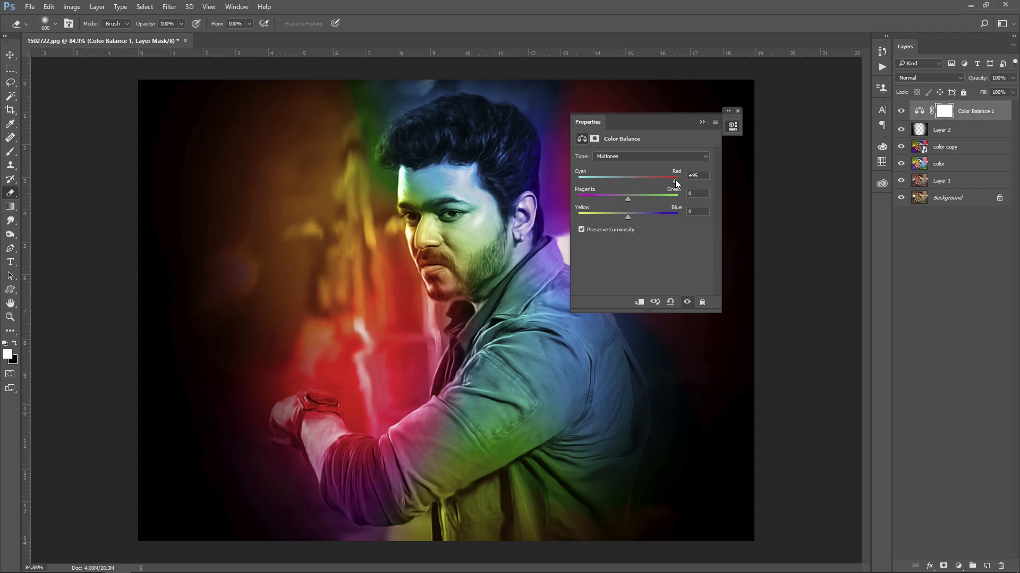
click(738, 110)
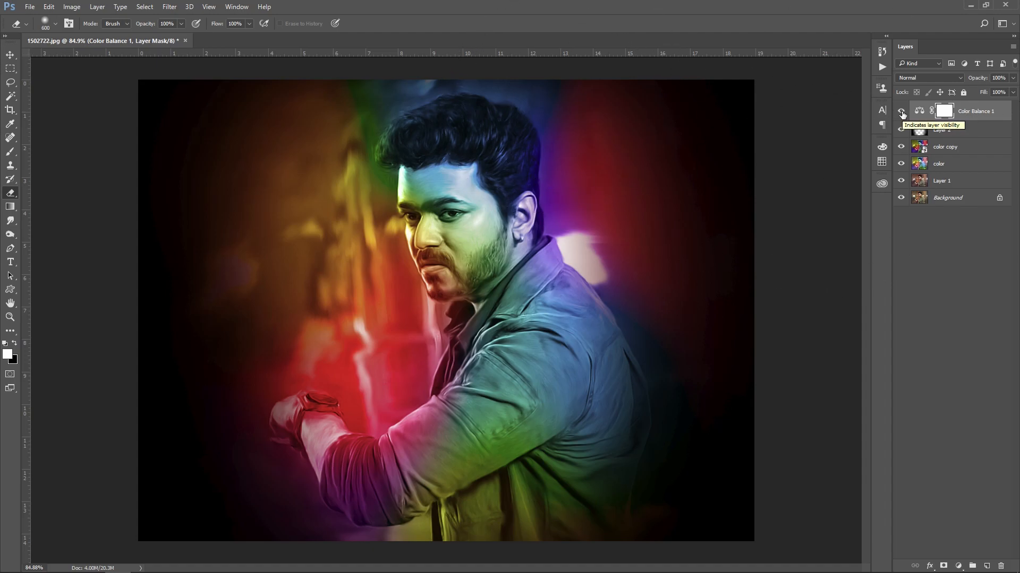
- Duplicate the Color Balance, vignette and color copy layers and merge the duplicates into one layer
shift+click(977, 153)
key(ctrl+j)
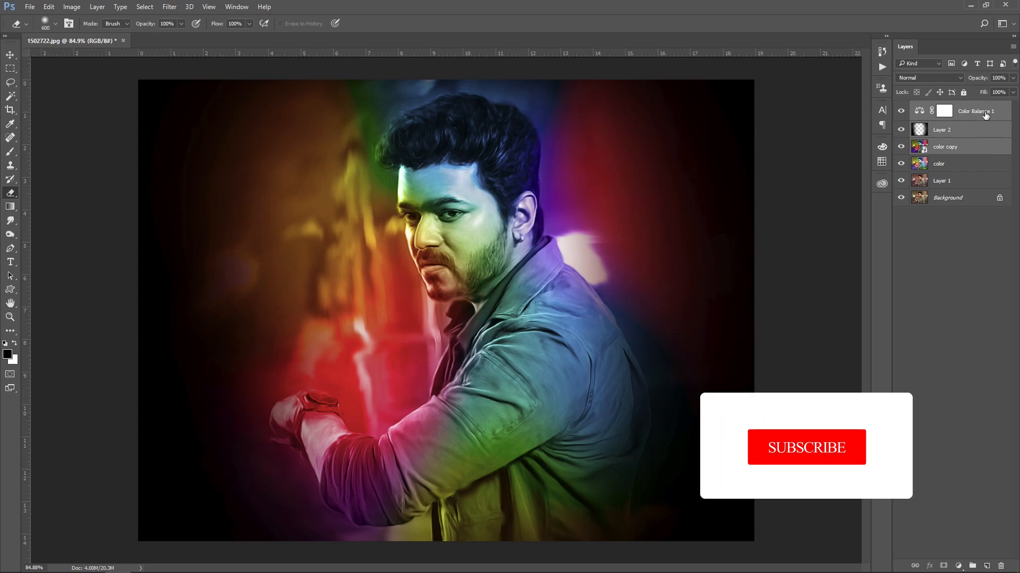
key(ctrl+e)
- Raise the vibrance of the merged Color Balance copy to +49
key(alt+i)
key(j)
key(s)
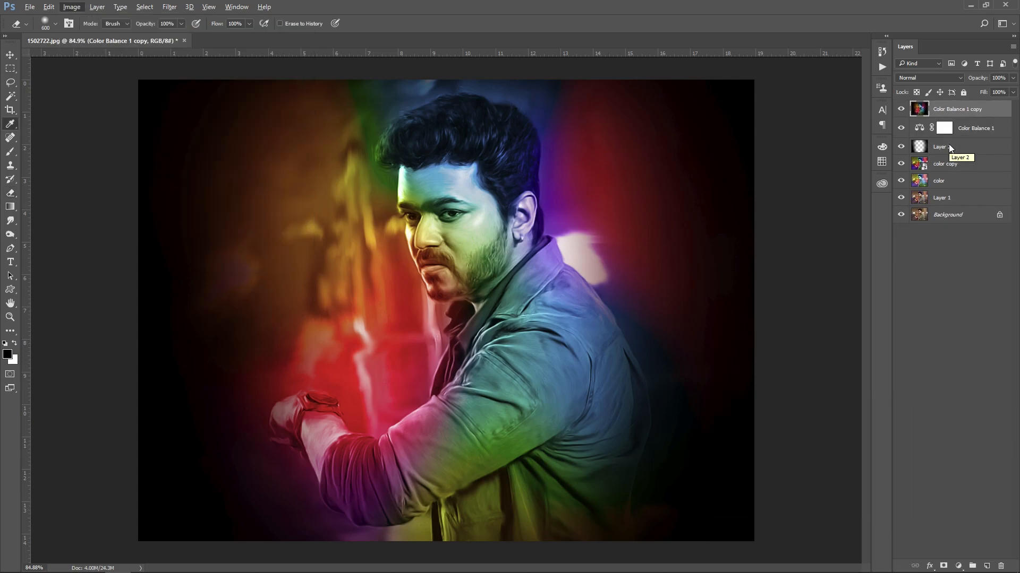
drag(626, 167, 649, 167)
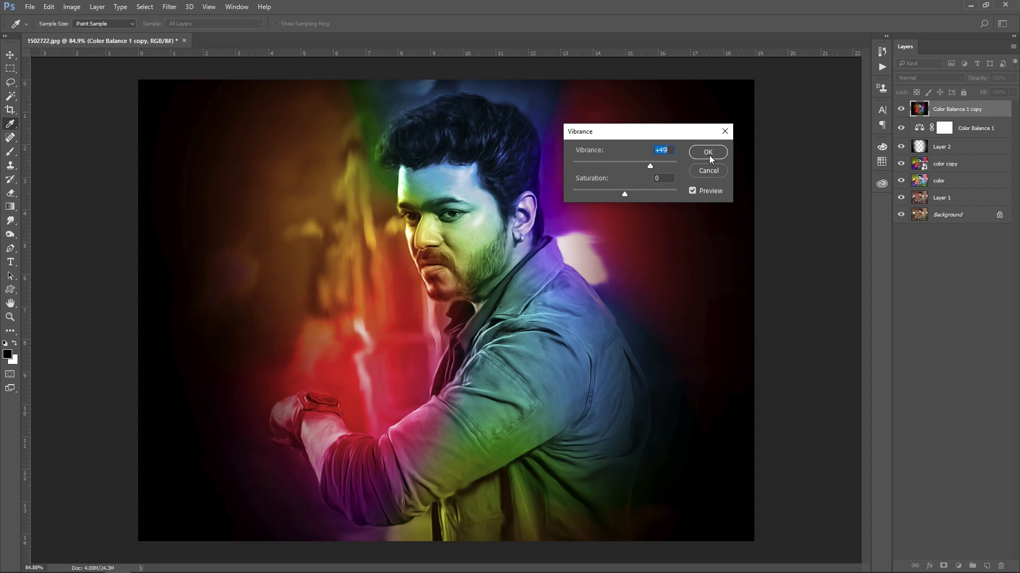
click(708, 154)
- Set the brightness of the merged Color Balance copy to 32 with Brightness/Contrast
key(alt+i)
key(j)
key(c)
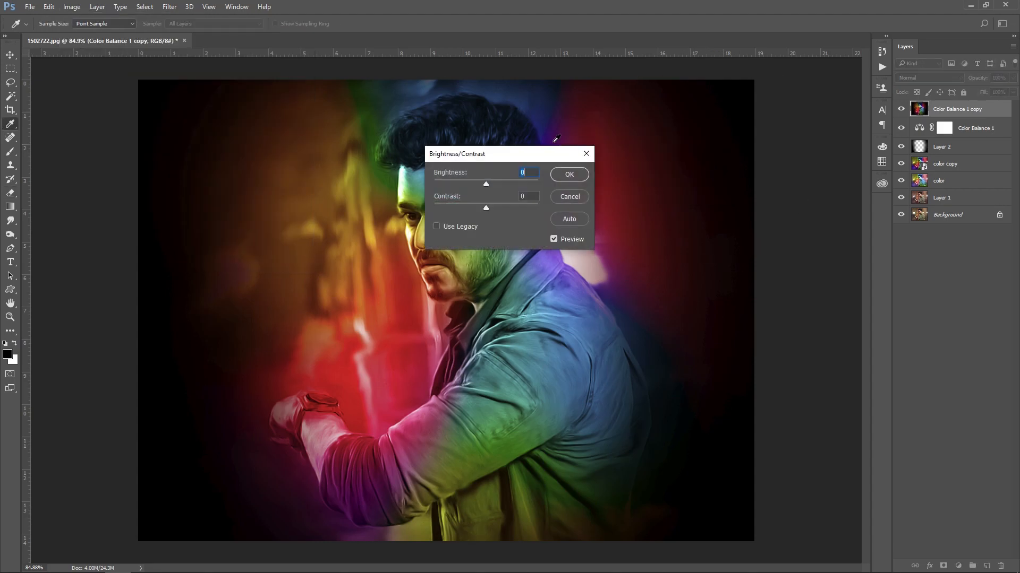
drag(511, 156, 666, 164)
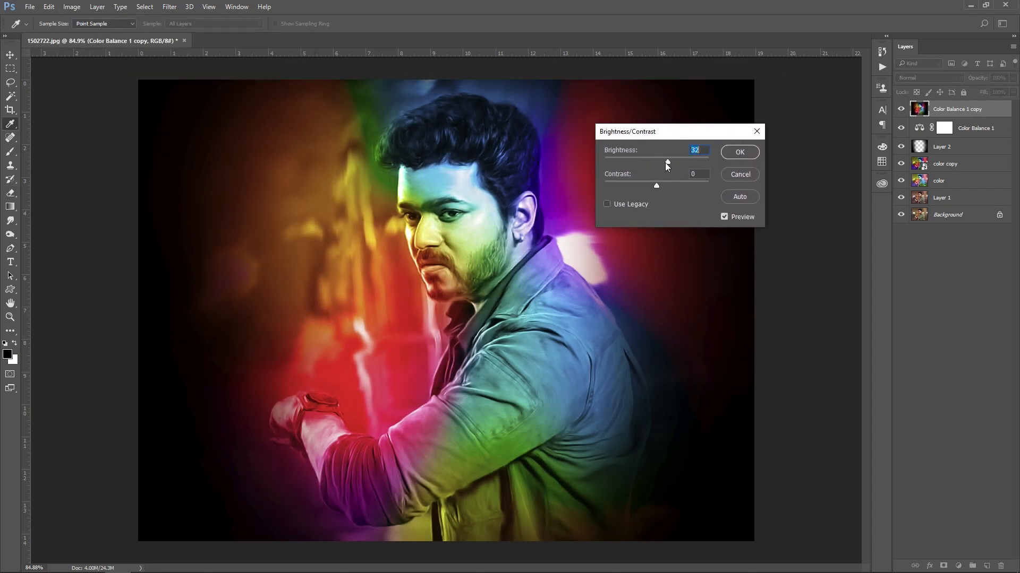
click(736, 151)
key(v)
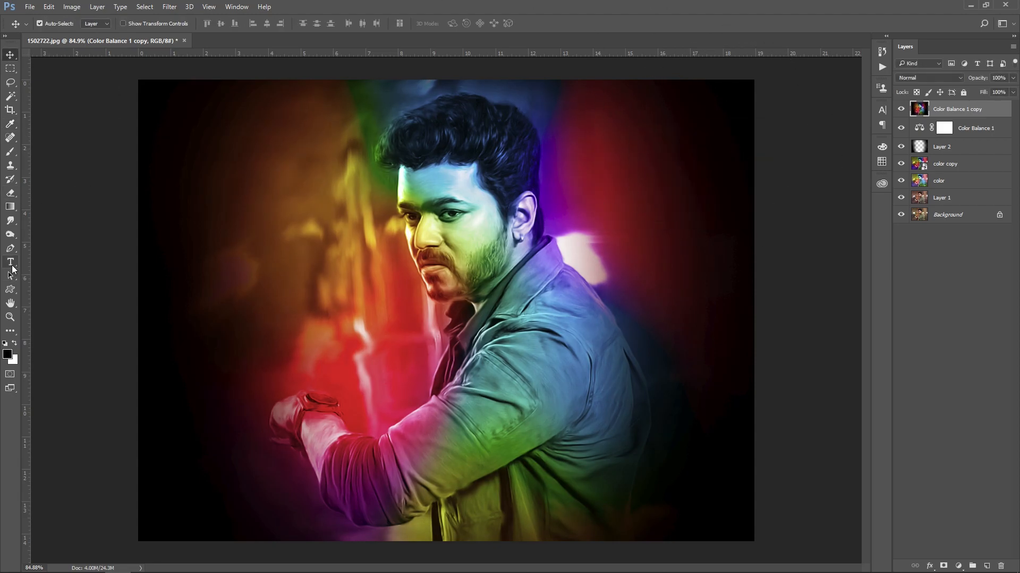
- Add the text "Thalapathy" over the background beside the face and shift it slightly toward the figure
click(10, 262)
click(220, 261)
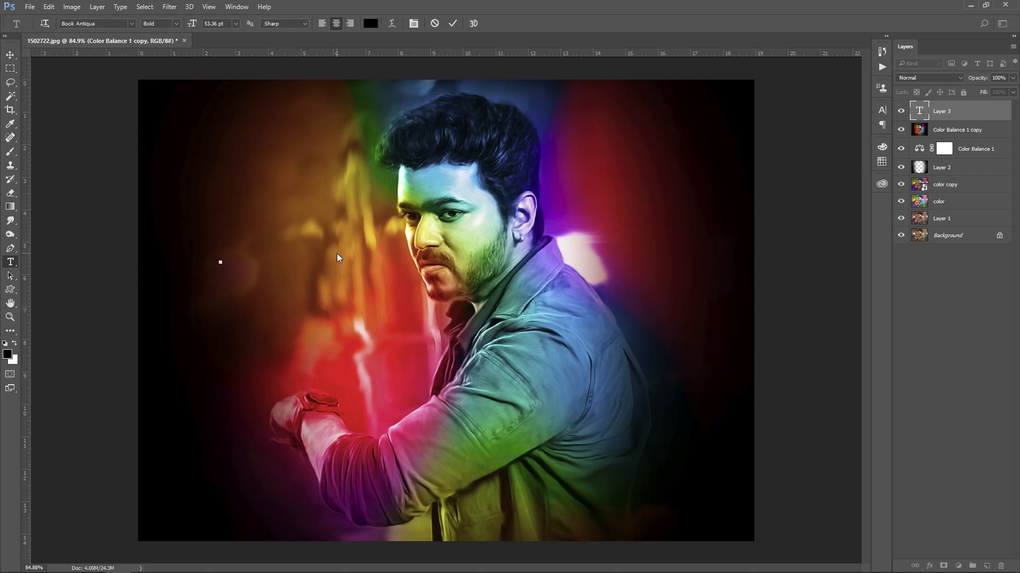
text(THALAPATHY)
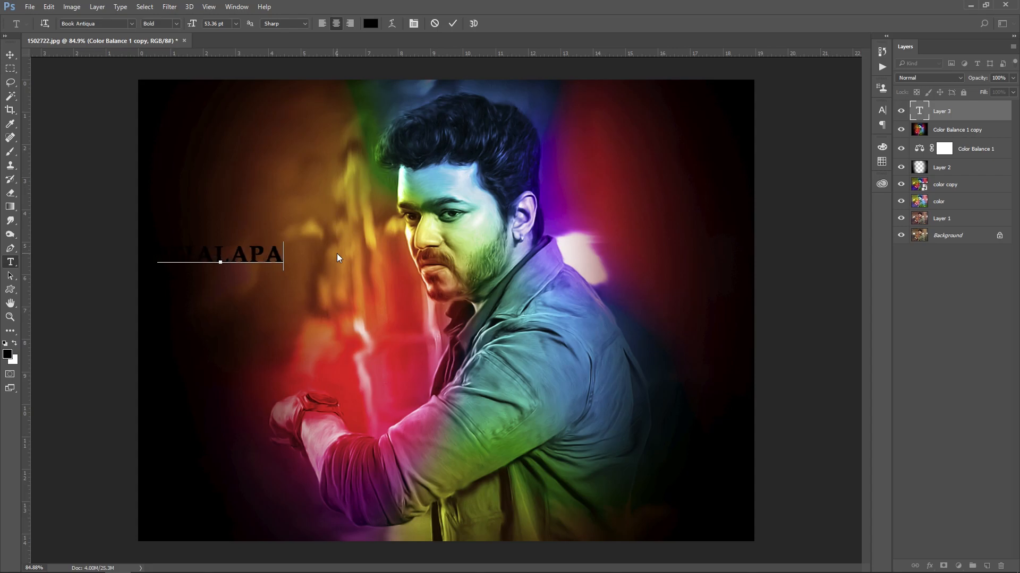
click(9, 56)
drag(276, 265, 347, 272)
- Turn off All Caps for the Thalapathy text, nudge it, and color it white (ffffff)
click(882, 110)
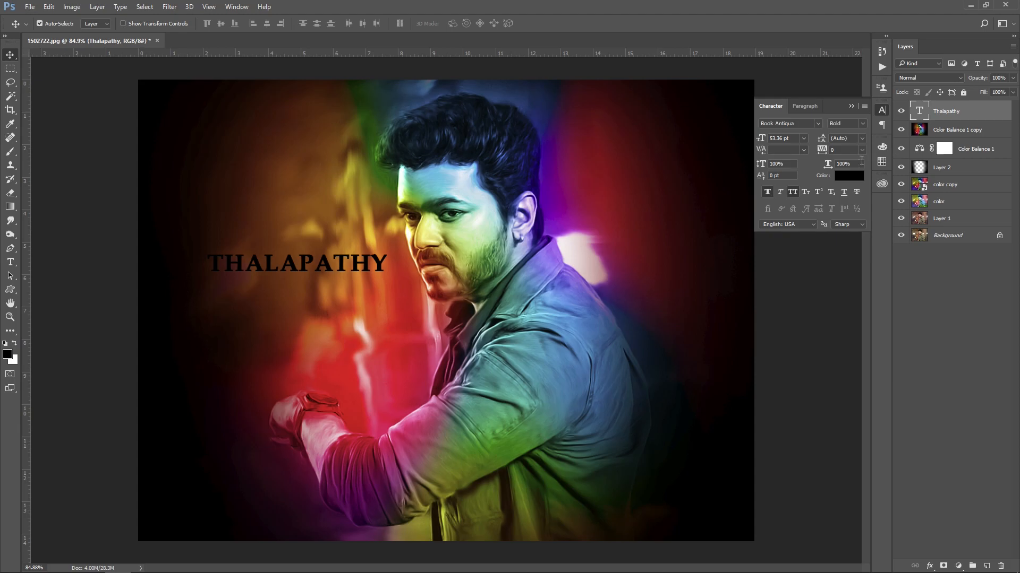
click(793, 191)
drag(309, 264, 298, 255)
click(857, 175)
drag(651, 334, 559, 296)
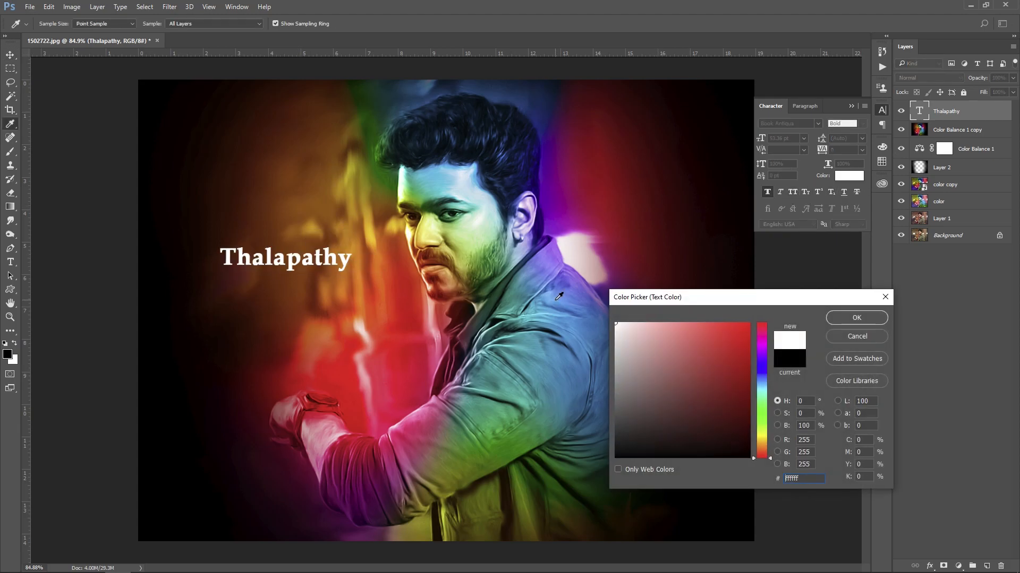
click(859, 317)
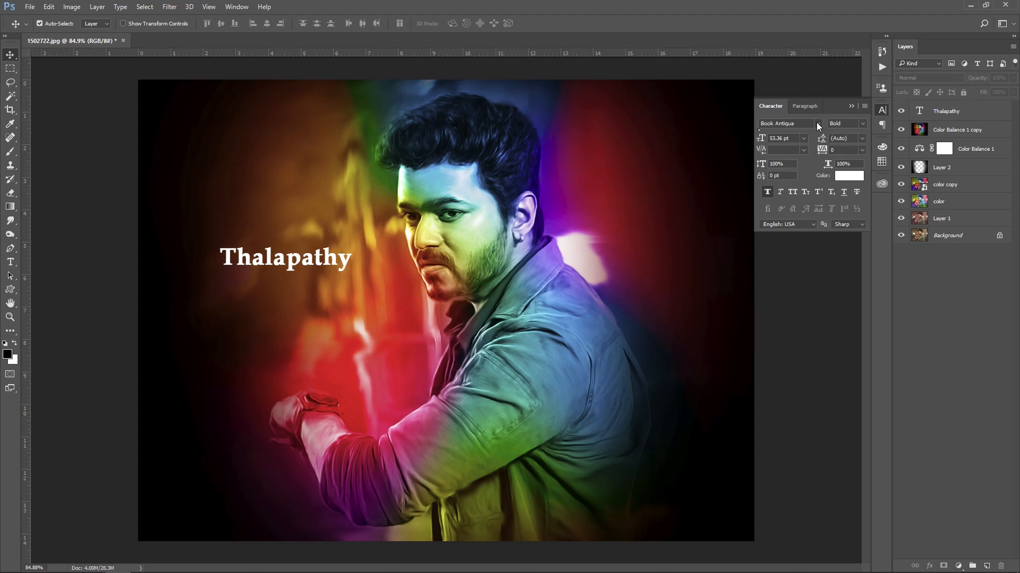
- Toggle Faux Bold on the Thalapathy text and change its font to MJ AlGhifari Demo
click(945, 111)
click(785, 124)
click(770, 190)
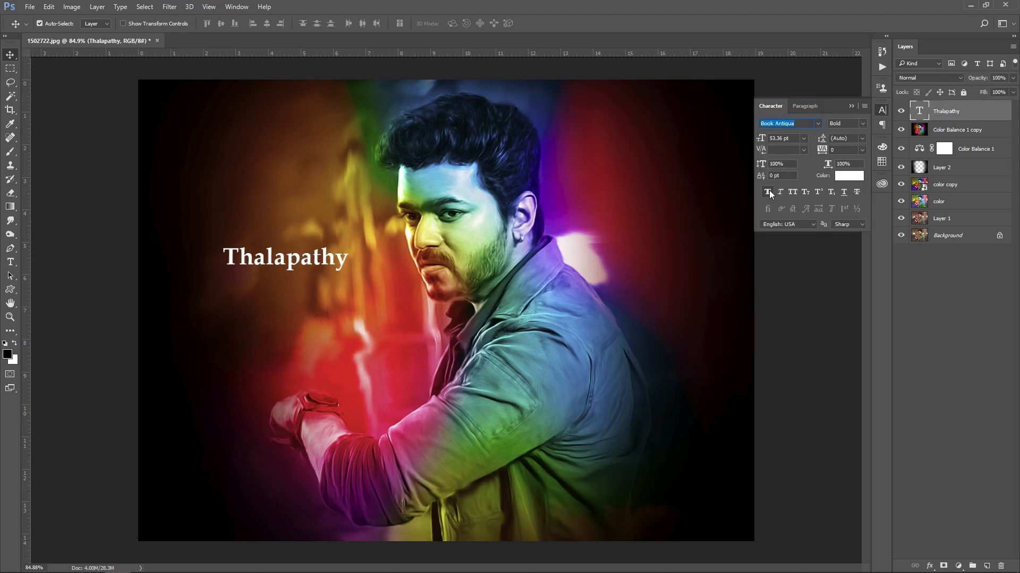
click(817, 123)
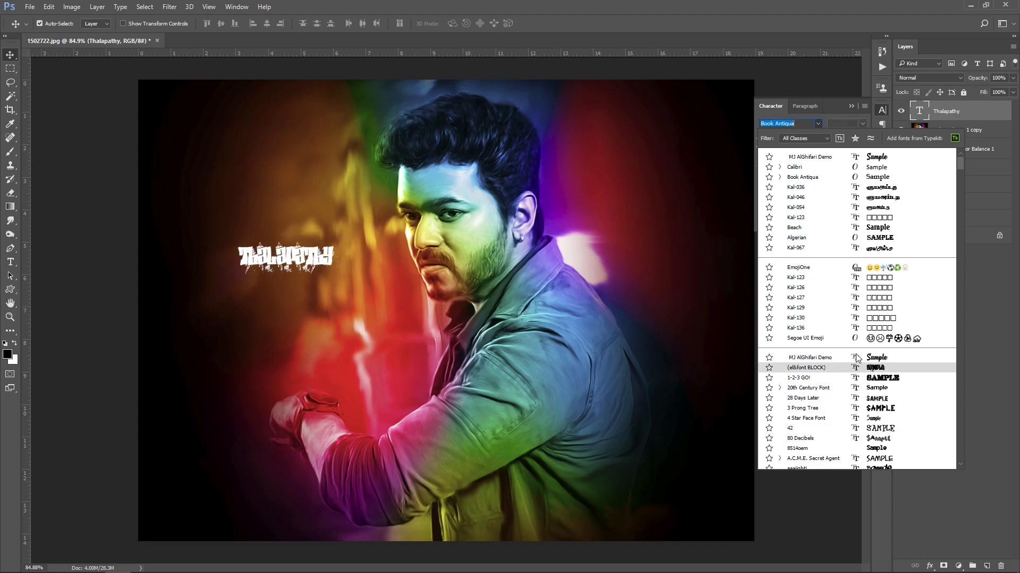
click(836, 358)
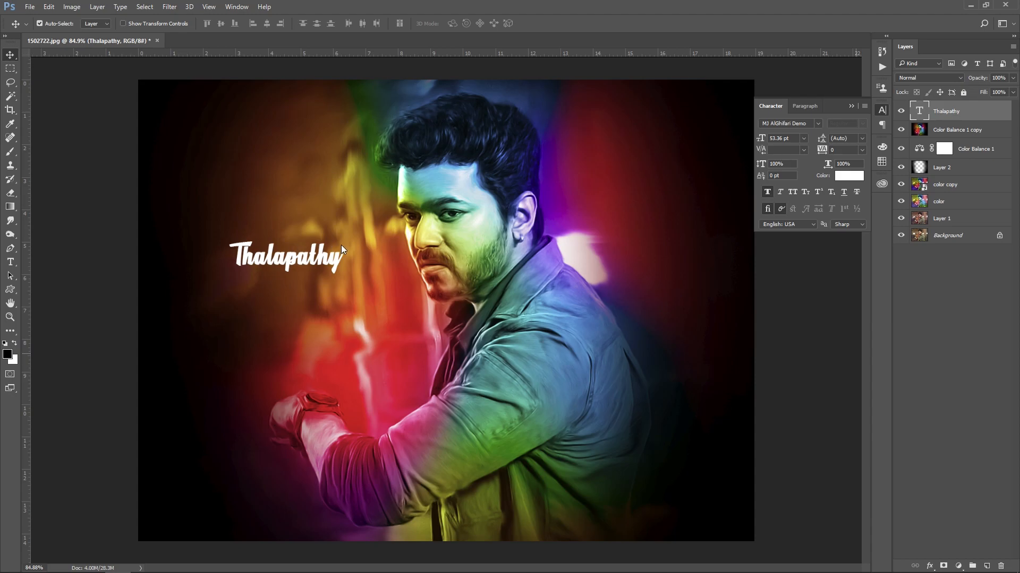
- Enlarge the Thalapathy text to about 116 pt and place it across the lower jacket sleeve and dark background
key(ctrl+t)
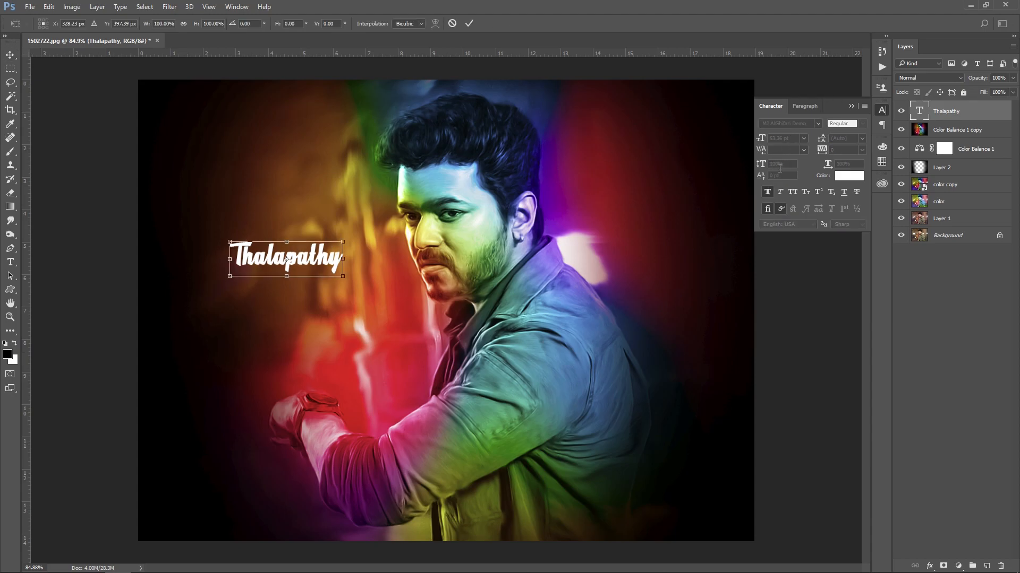
drag(343, 242, 362, 209)
key(Return)
key(v)
drag(332, 258, 678, 421)
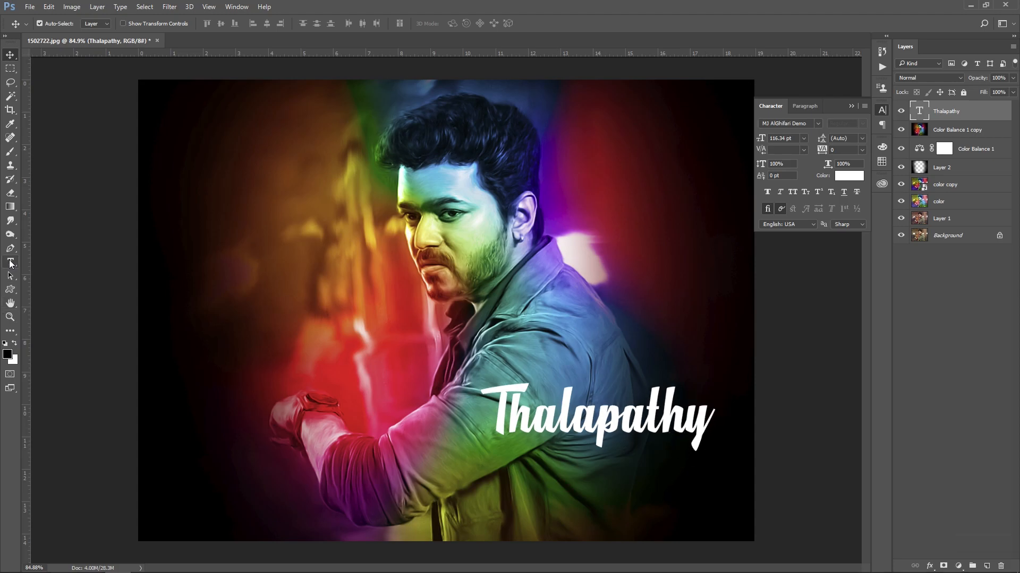
- Paste the copied text É#p as a new text layer below Thalapathy and set its font to Kal-012 so it renders in Tamil script
click(10, 262)
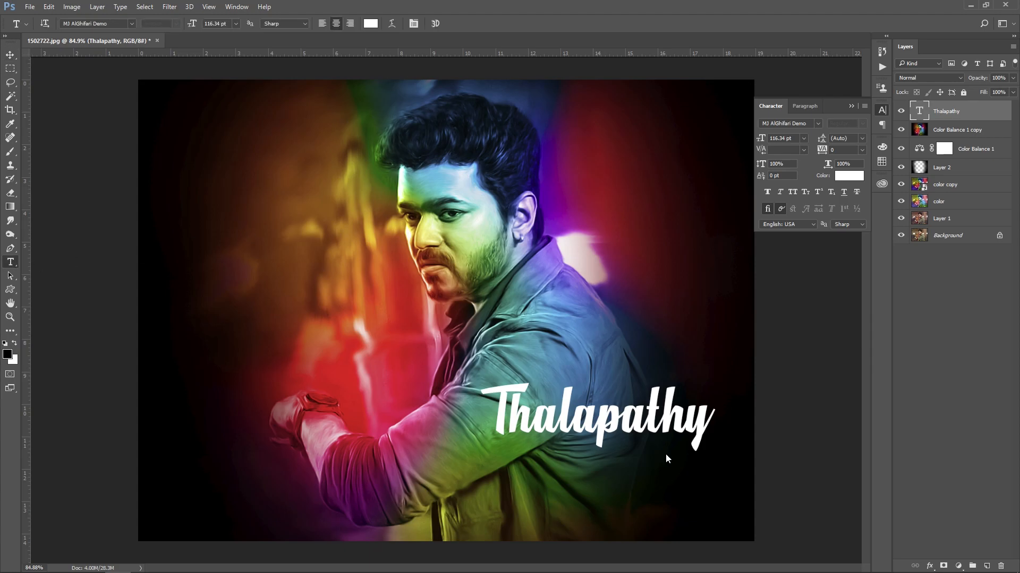
click(581, 472)
key(ctrl+v)
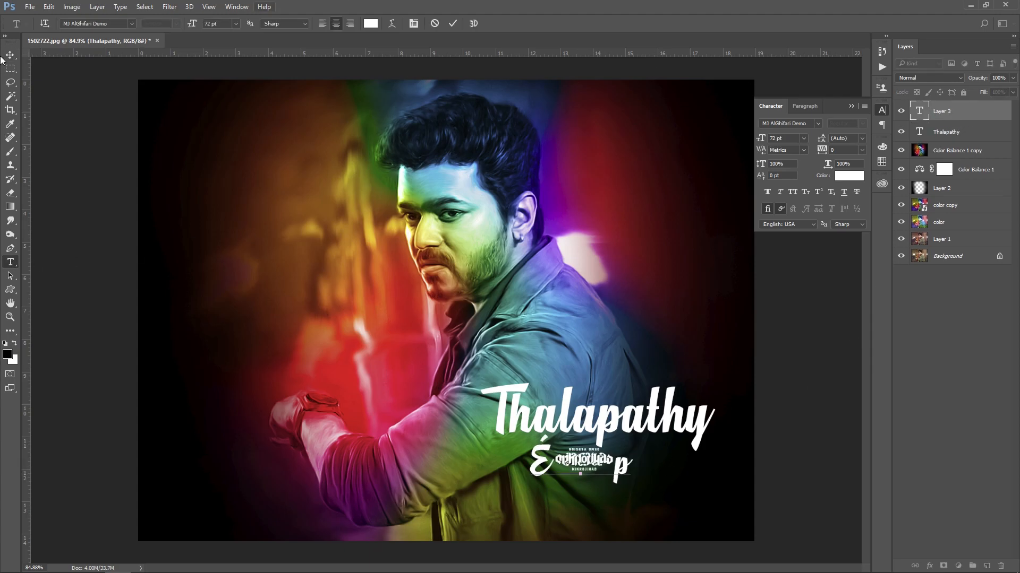
click(8, 58)
click(798, 122)
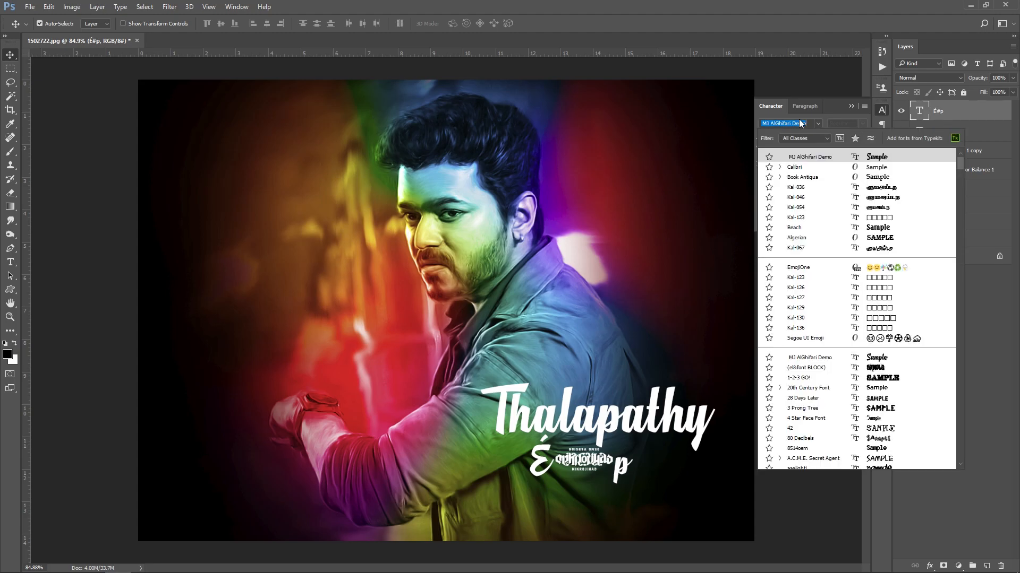
text(kal)
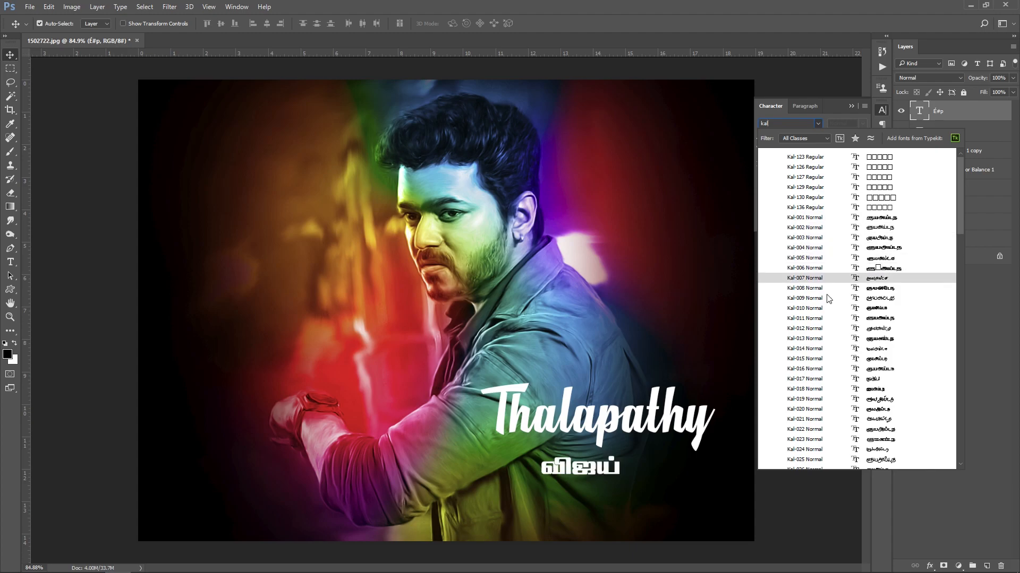
click(827, 328)
- Enlarge the Tamil text to about 280% and move it onto the red background between the face and the fist
key(ctrl+t)
drag(616, 455, 655, 382)
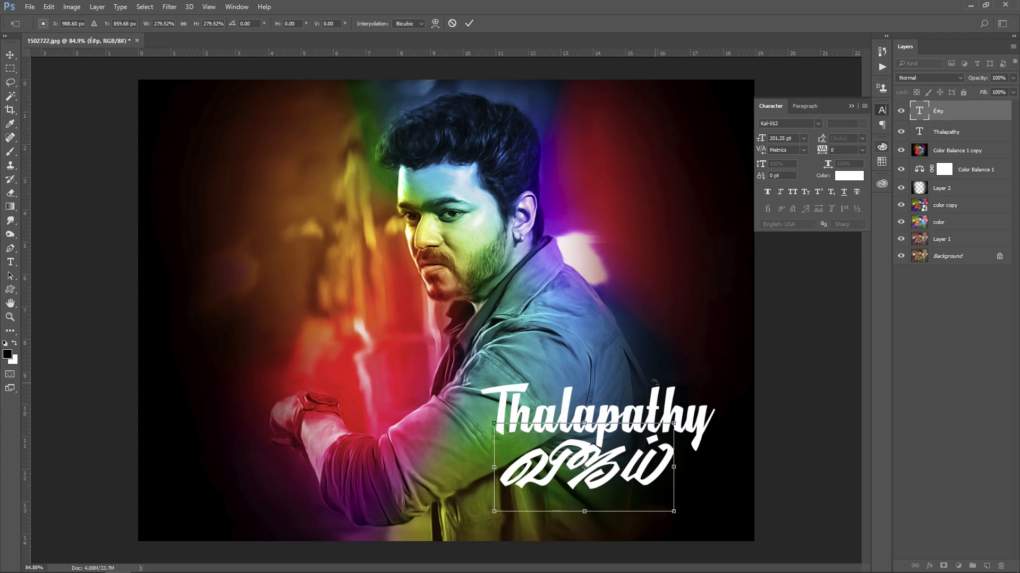
key(Return)
drag(640, 470, 387, 343)
- Move the Thalapathy text over to the Tamil text, shrink it to about 48 pt, and nudge it to sit just above the Tamil lettering
drag(599, 429, 306, 304)
key(ctrl+t)
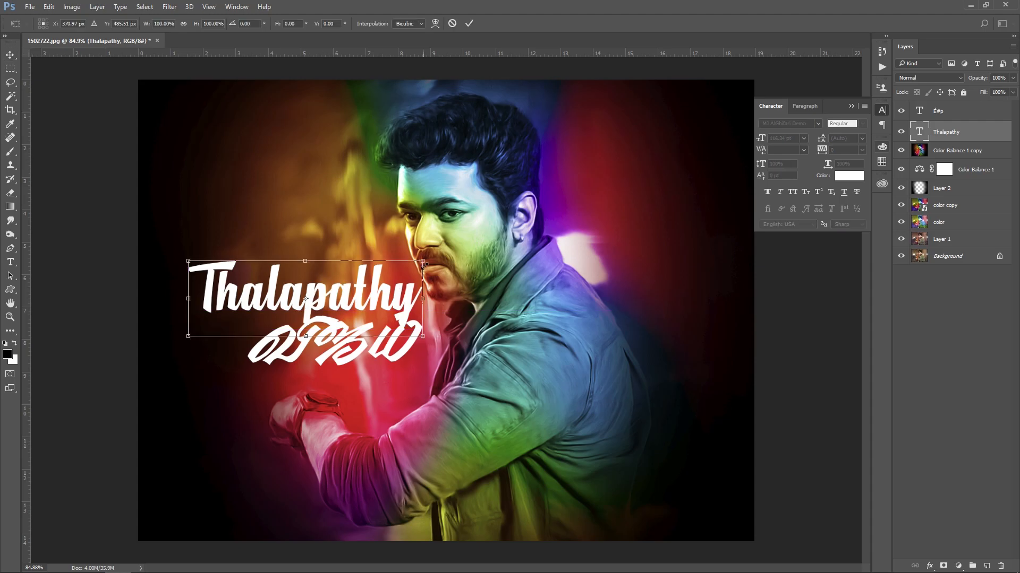
drag(426, 261, 317, 306)
key(Return)
key(shift+Down)
key(shift+Down)
key(shift+Up)
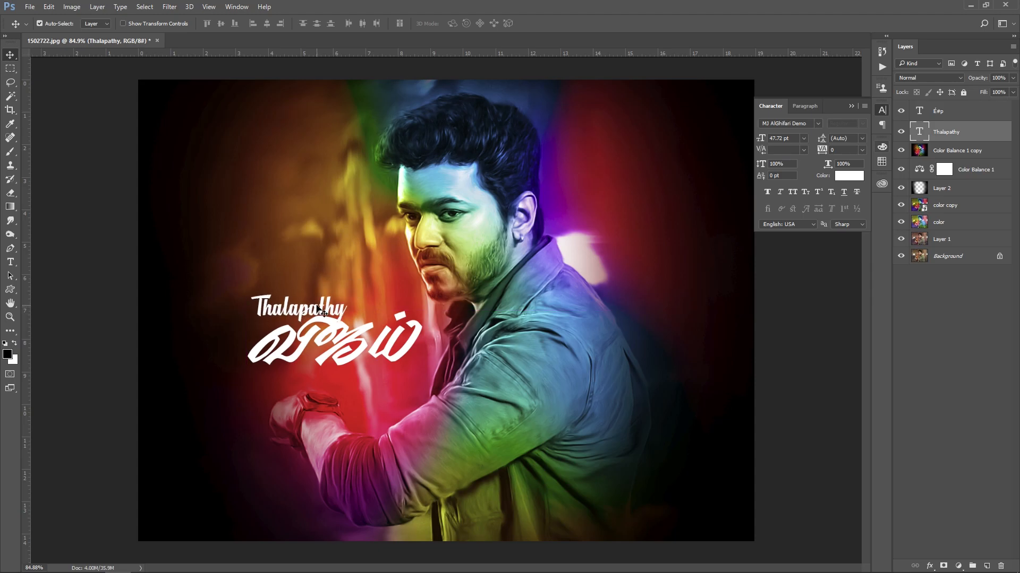
- Select both text layers, enlarge them together slightly, and shift them up and away from the figure to beside the chin
shift+click(364, 330)
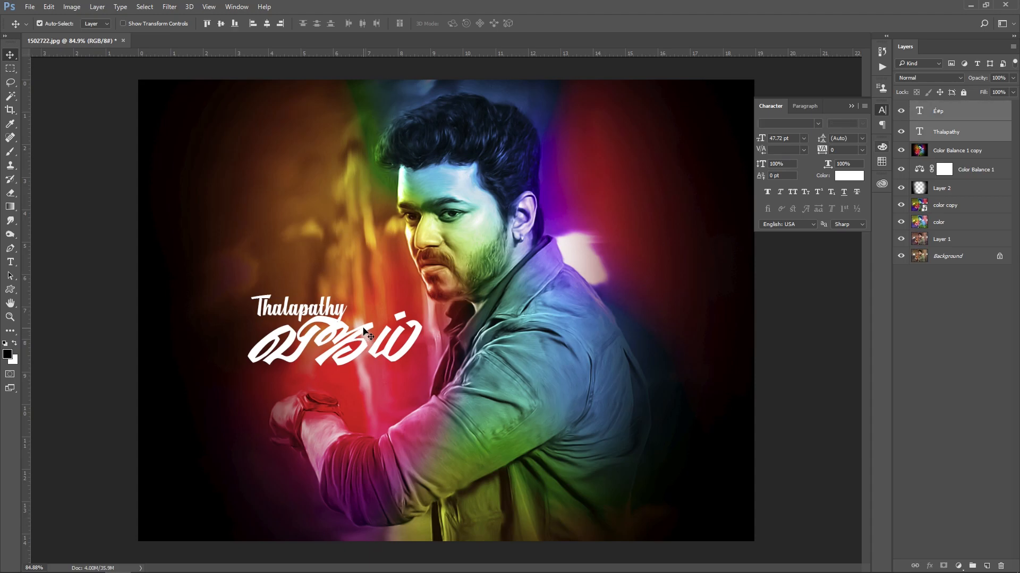
key(ctrl)
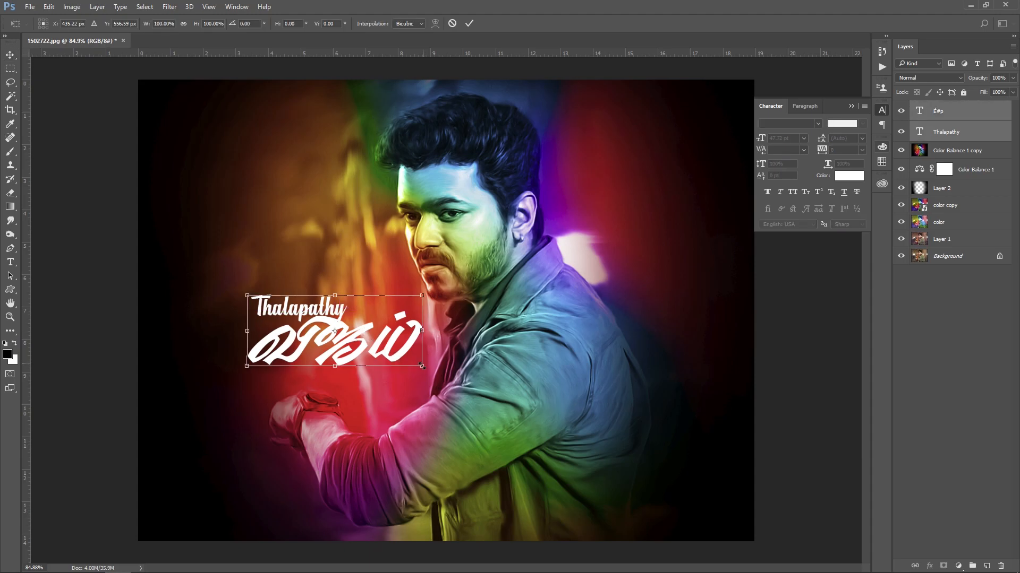
drag(422, 366, 444, 375)
drag(333, 355, 301, 320)
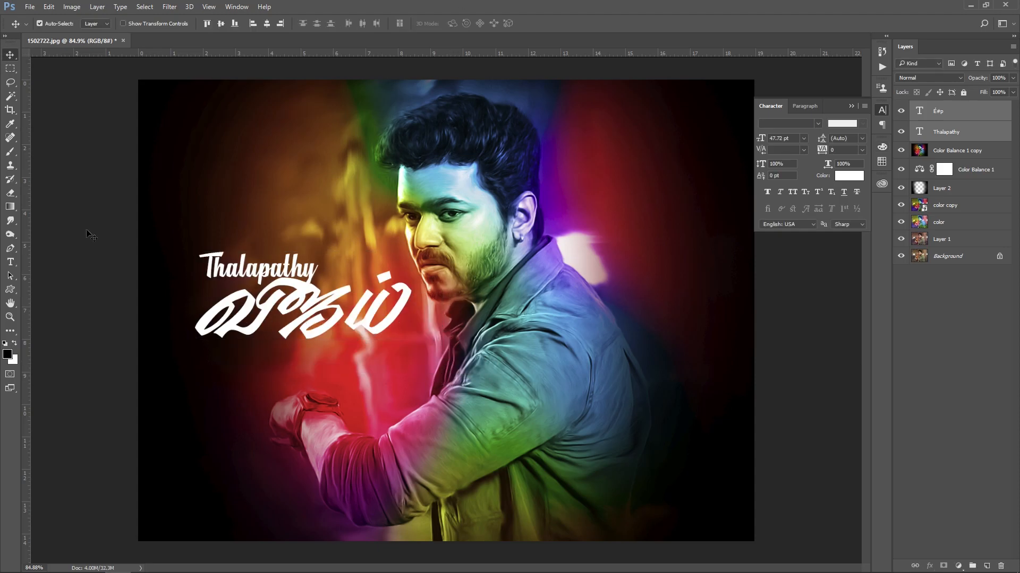
scroll(426, 333, down, 2)
scroll(426, 333, up, 2)
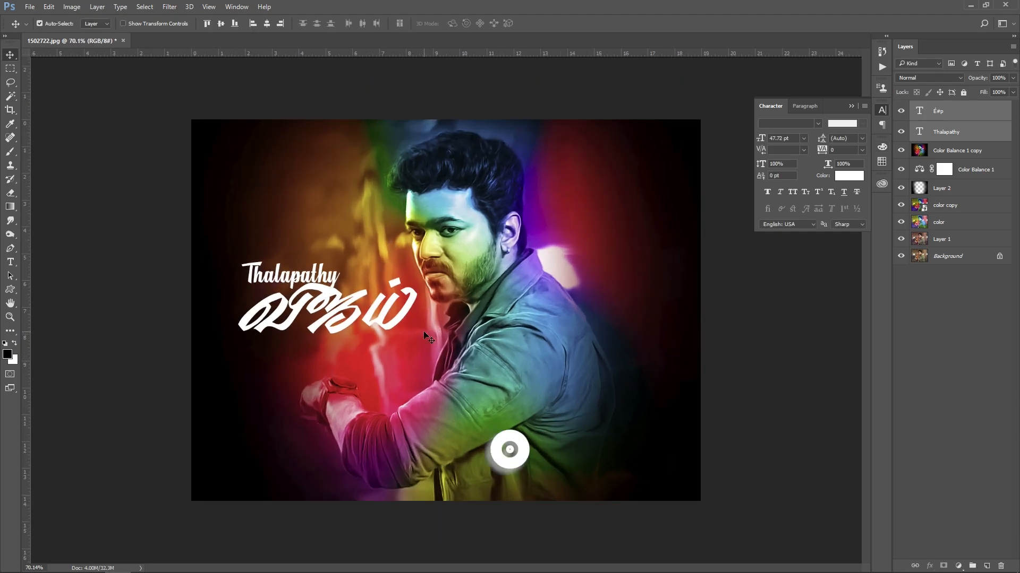